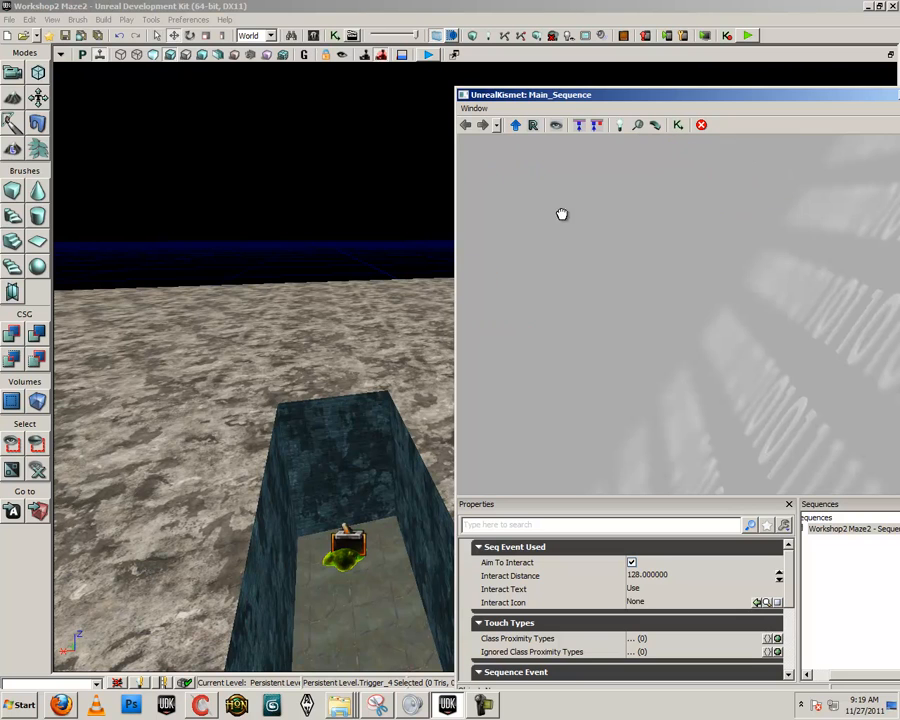
- Inspect the trigger with the green slime at the corridor's end, then minimize the Kismet window to clear the maze view
drag(321, 538, 304, 521)
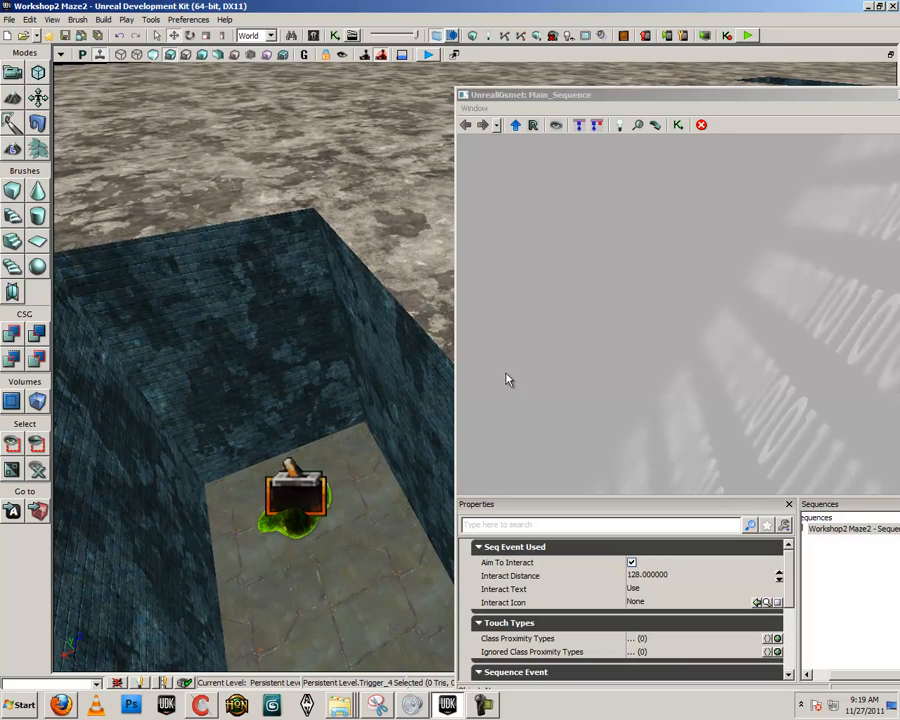
mouse_move(299, 517)
mouse_down()
mouse_move(302, 555)
mouse_move(298, 500)
mouse_up()
drag(435, 522, 369, 443)
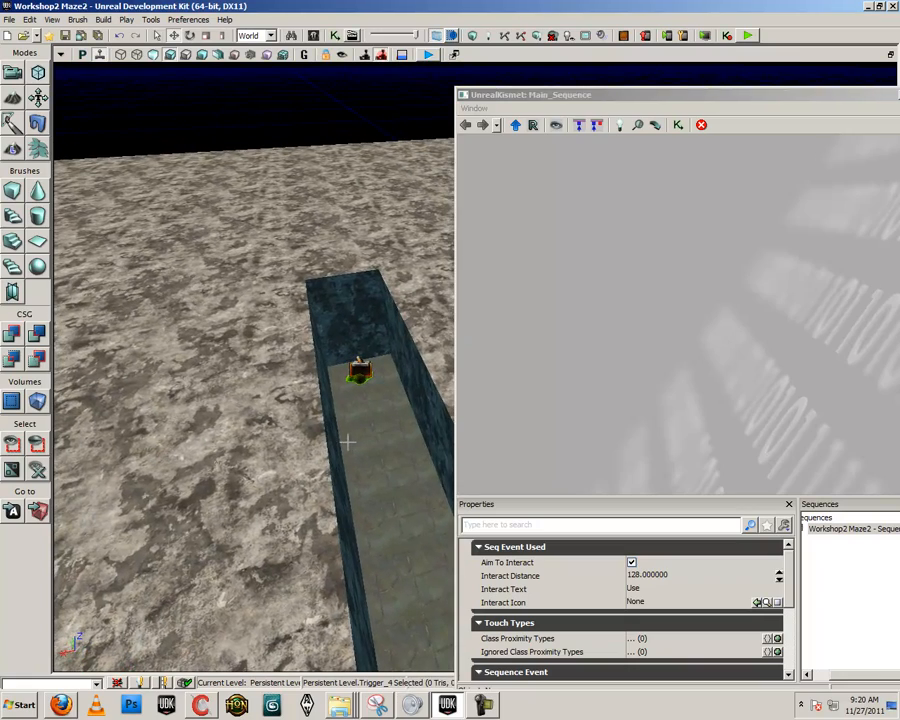
drag(743, 97, 660, 99)
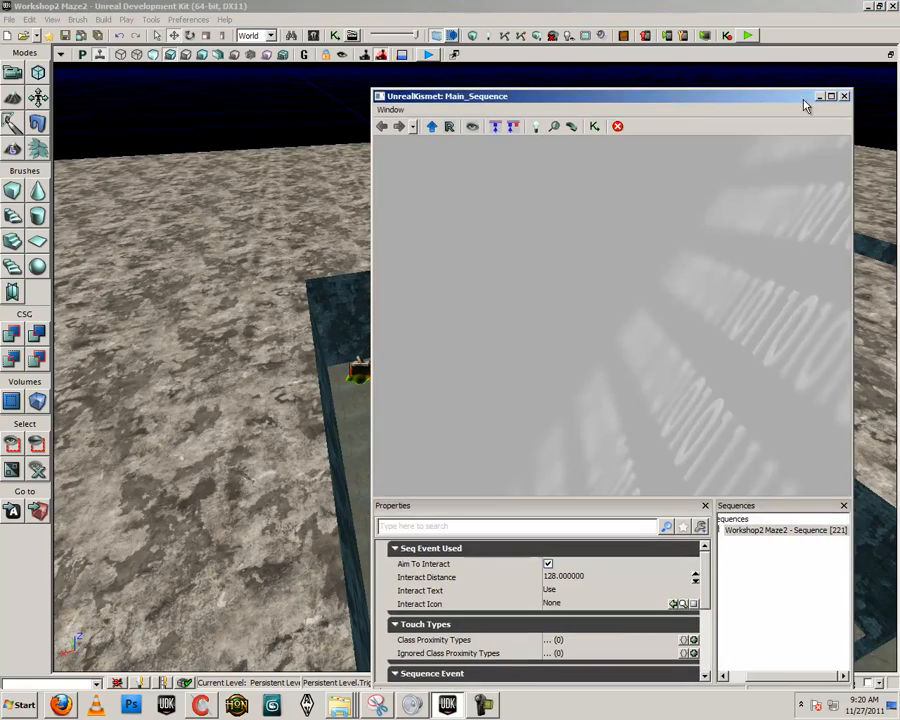
click(819, 97)
- Examine the maze corridors leading to the glowing sphere and select the sphere mesh at the corridor's end
right_drag(557, 370, 496, 429)
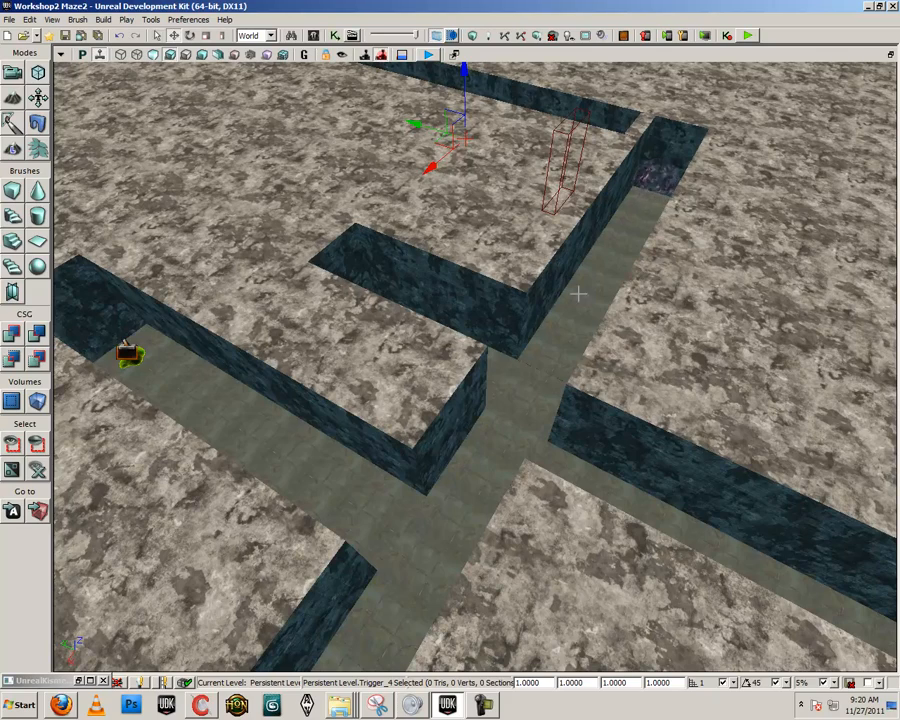
scroll(534, 338, down, 3)
scroll(523, 311, down, 3)
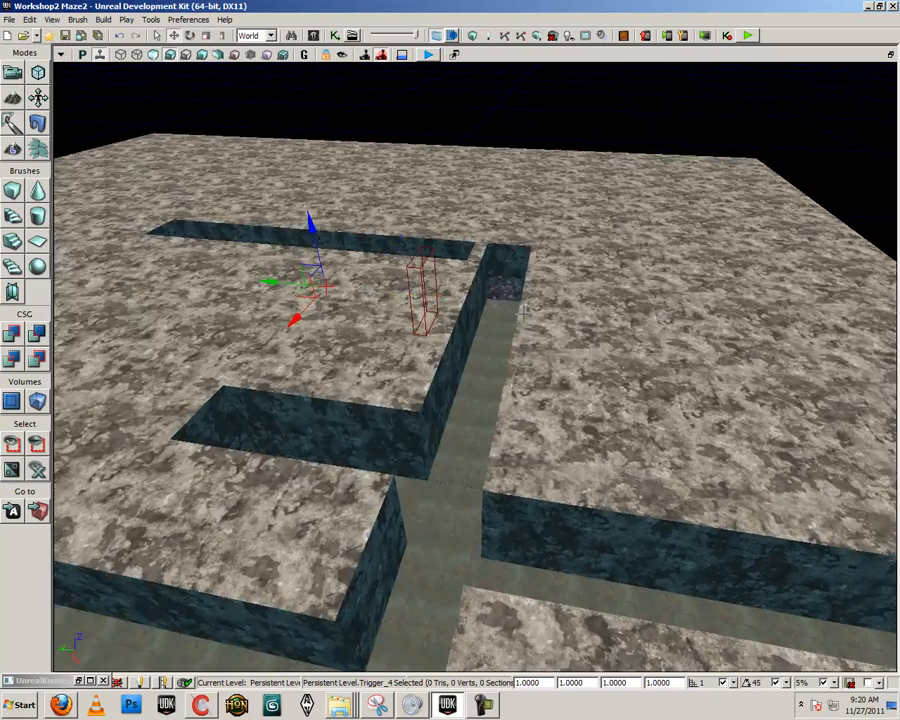
scroll(523, 311, up, 10)
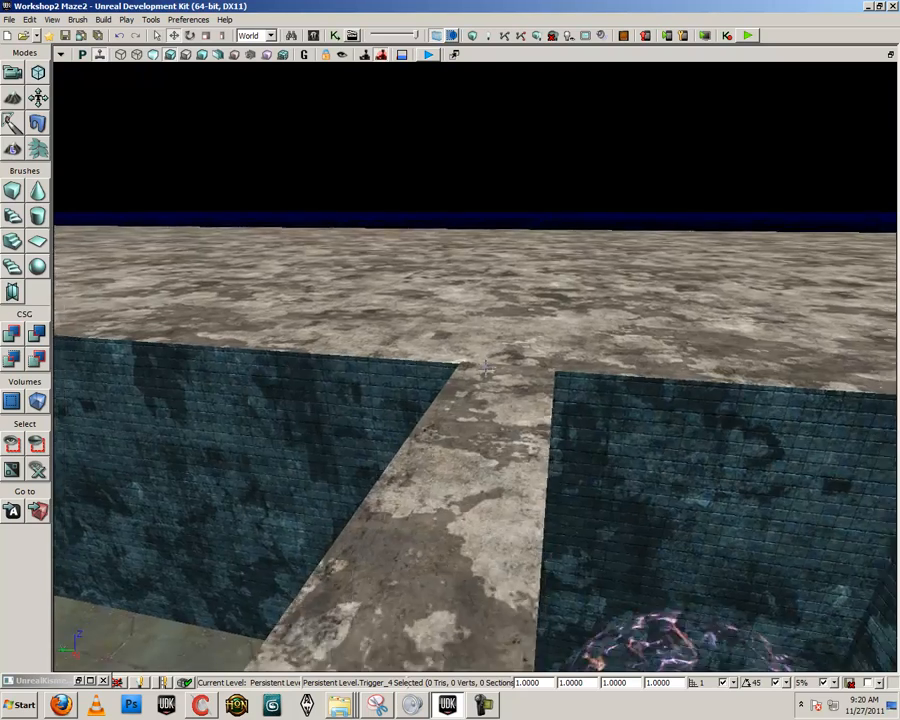
scroll(485, 368, down, 10)
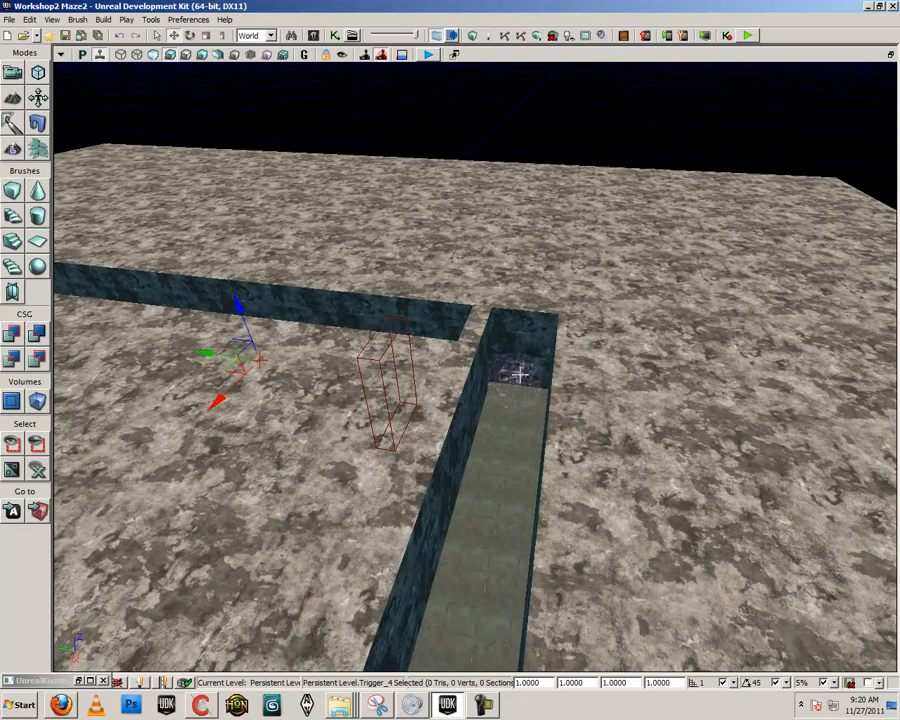
drag(513, 377, 591, 397)
drag(660, 396, 527, 361)
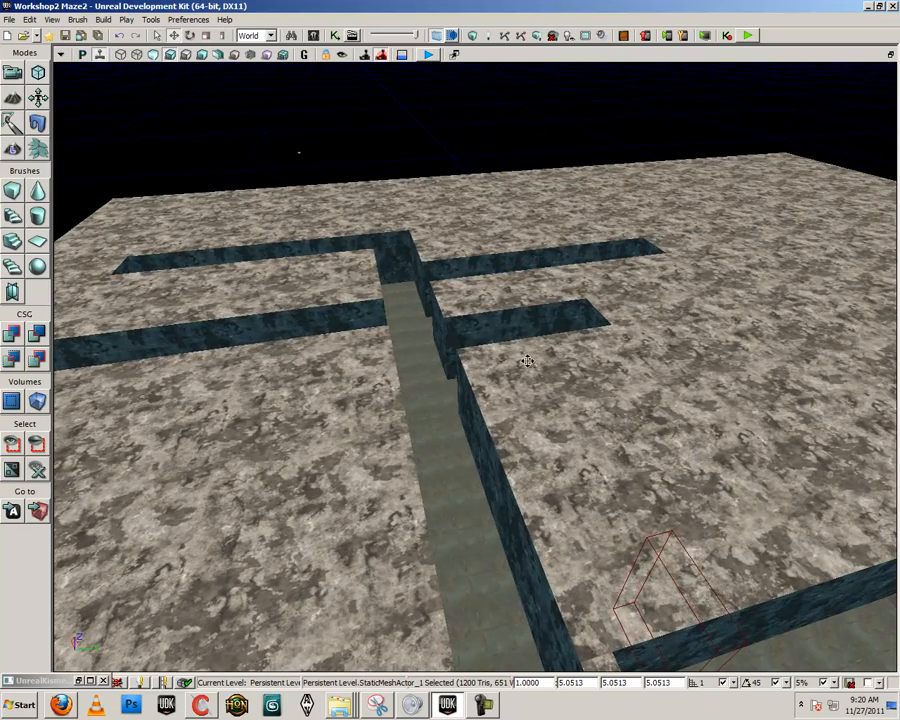
- Inspect the sphere's corridor and the neighbouring corridor with its two doors and their triggers
drag(496, 435, 560, 470)
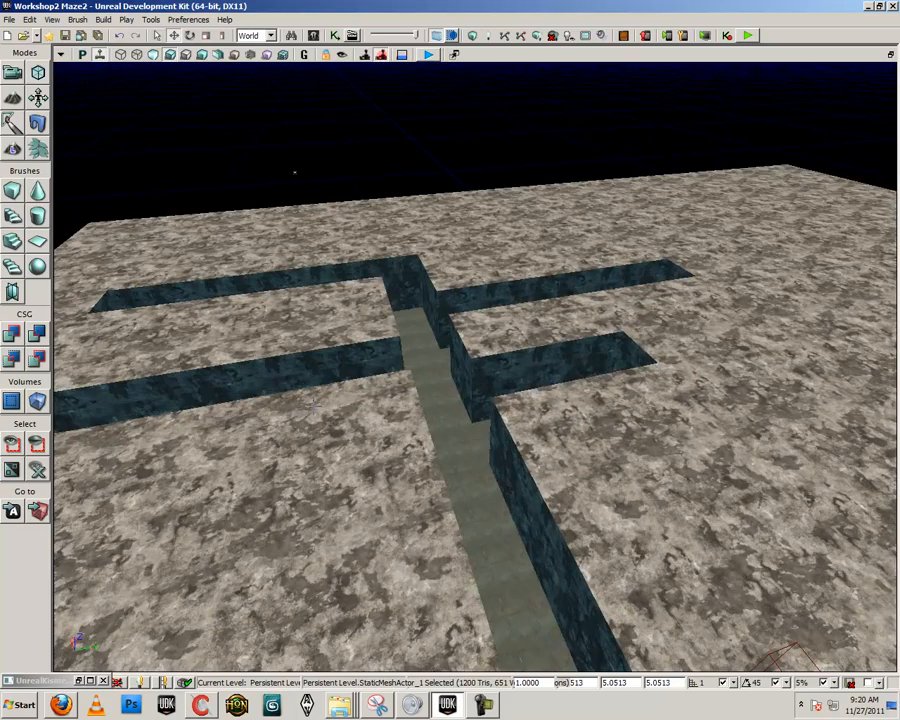
drag(420, 425, 420, 425)
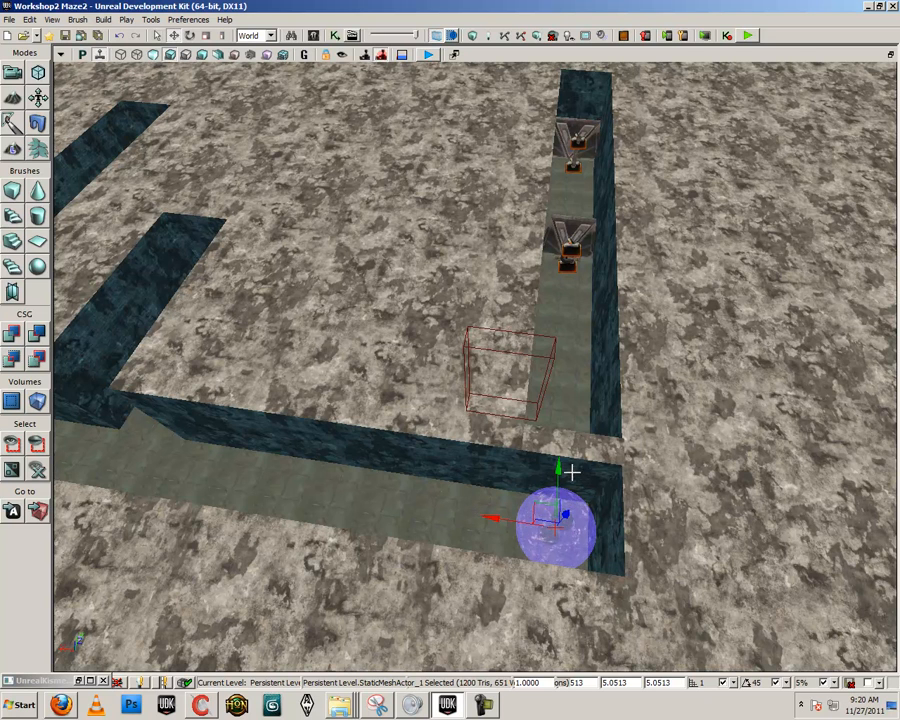
drag(527, 457, 460, 440)
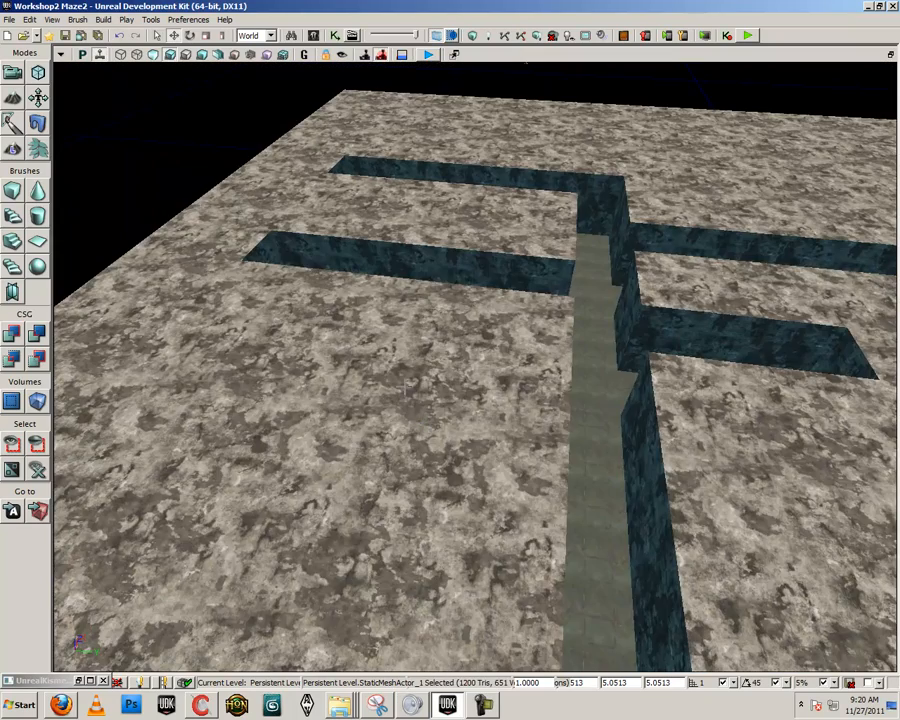
drag(548, 372, 744, 480)
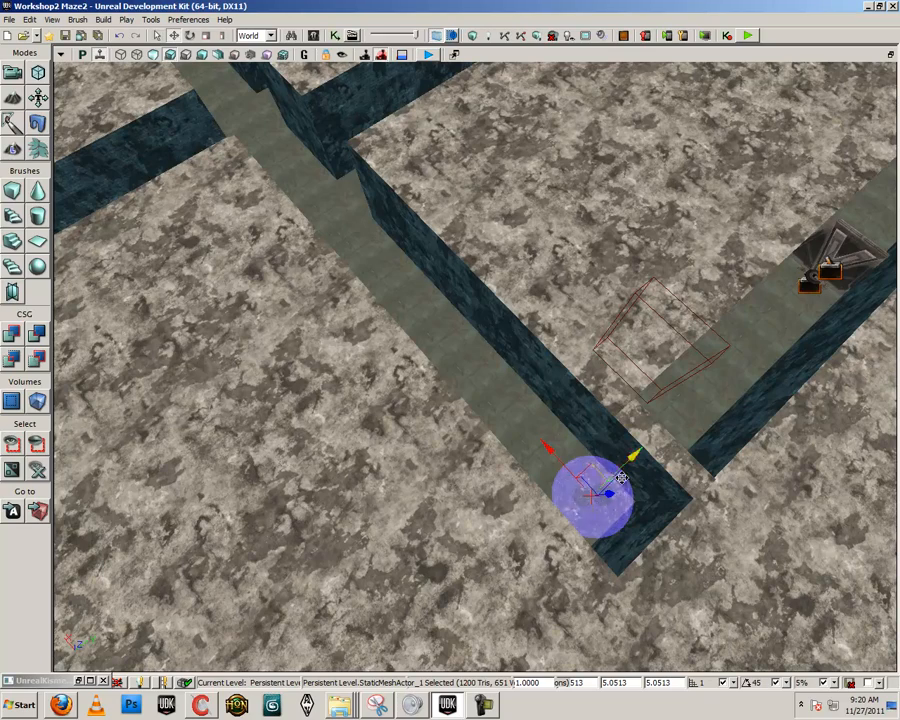
drag(481, 304, 420, 310)
drag(618, 511, 629, 473)
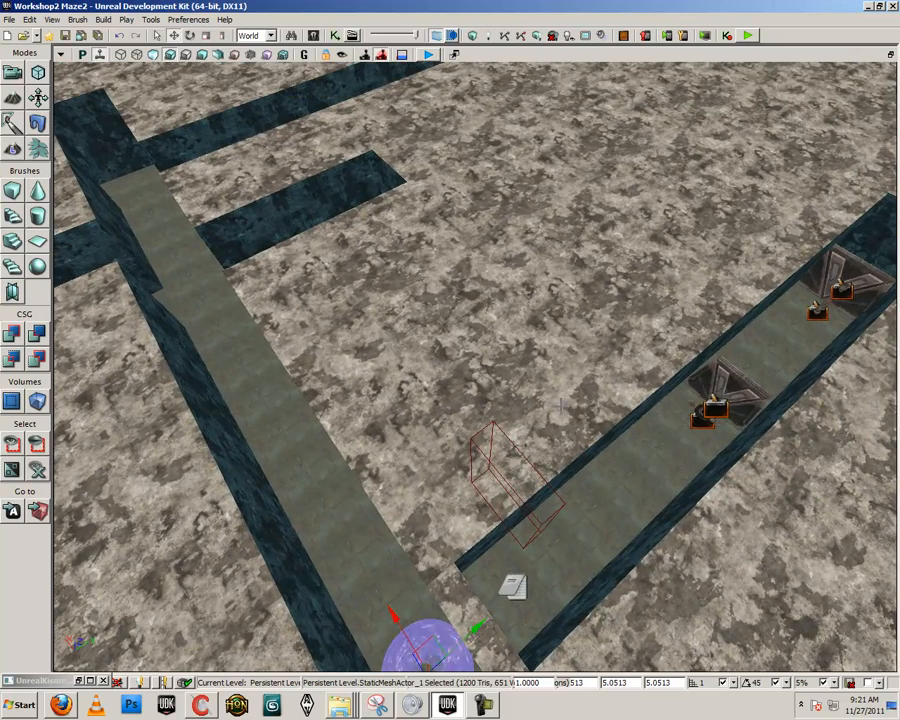
drag(640, 420, 637, 536)
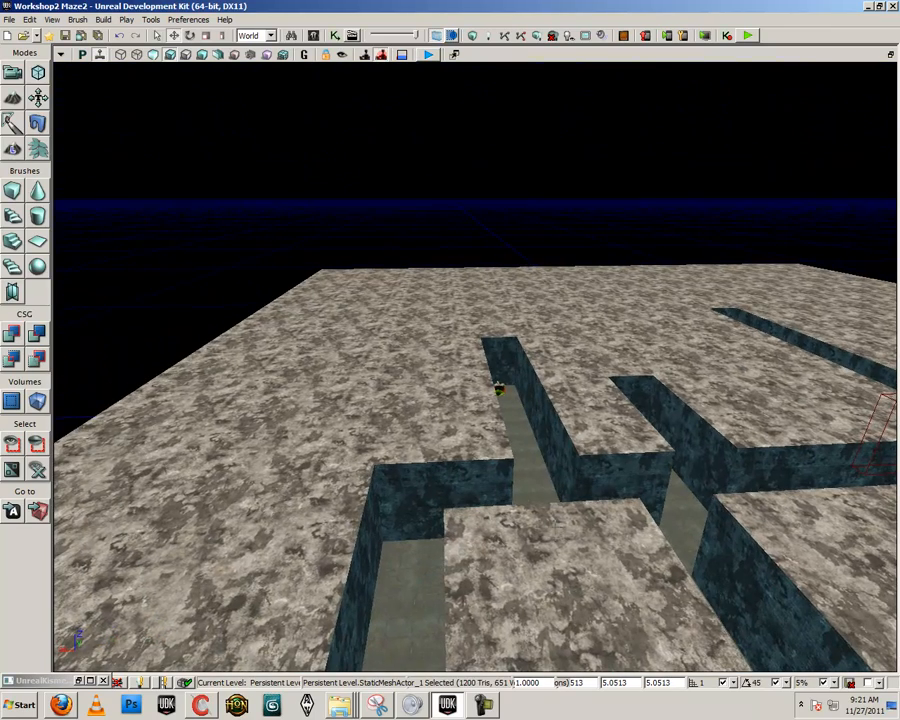
- Examine the side corridors that branch off the maze and the slime triggers at their dead ends
drag(534, 527, 614, 511)
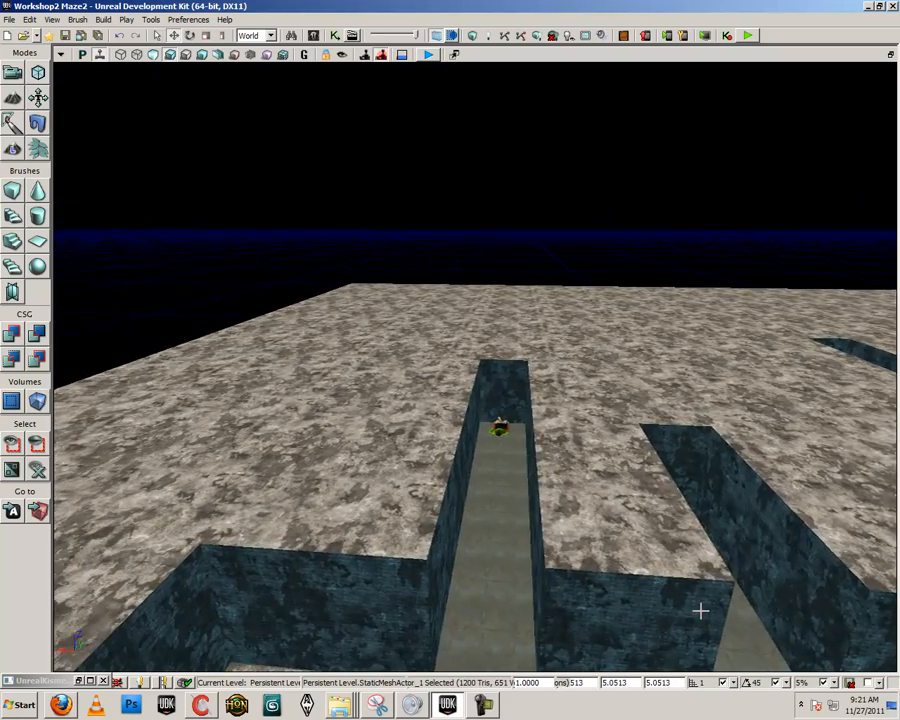
drag(700, 610, 530, 520)
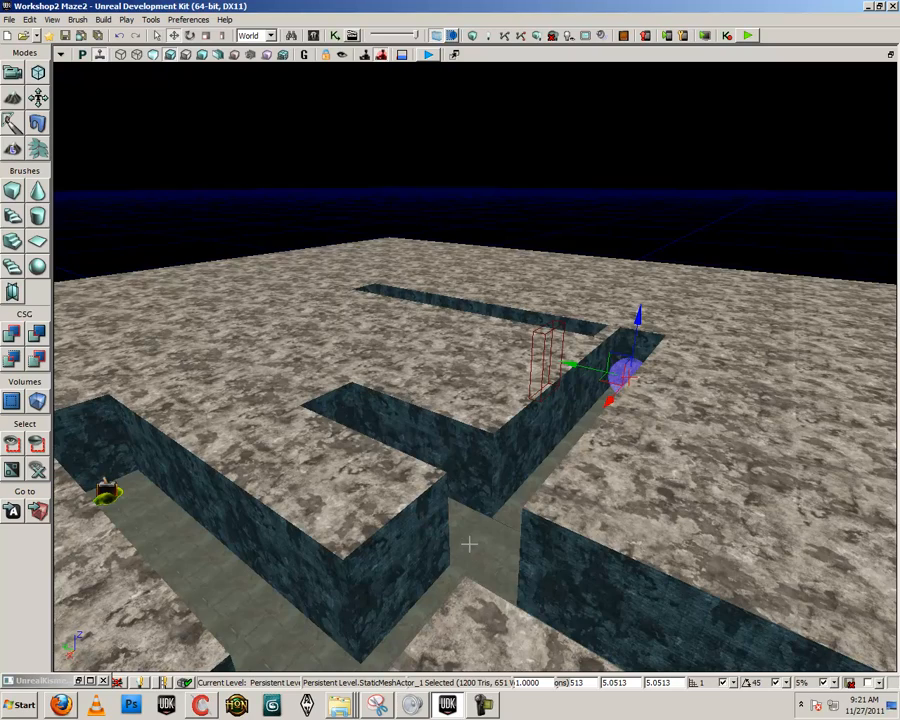
mouse_move(469, 544)
mouse_down()
mouse_move(448, 554)
mouse_move(399, 531)
mouse_move(430, 557)
mouse_move(331, 553)
mouse_move(492, 560)
mouse_move(479, 561)
mouse_up()
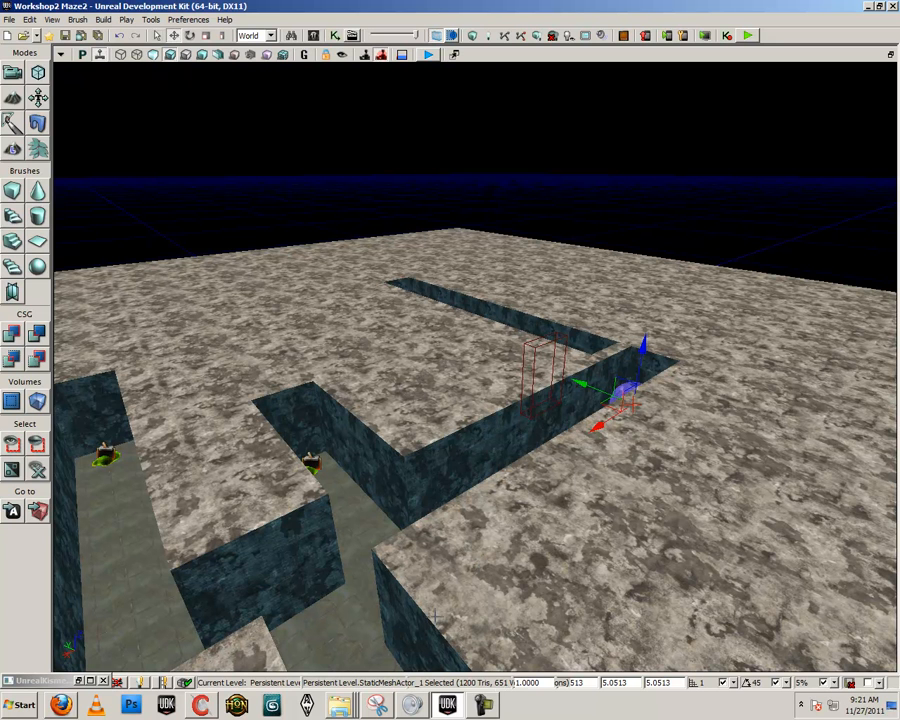
drag(490, 608, 398, 568)
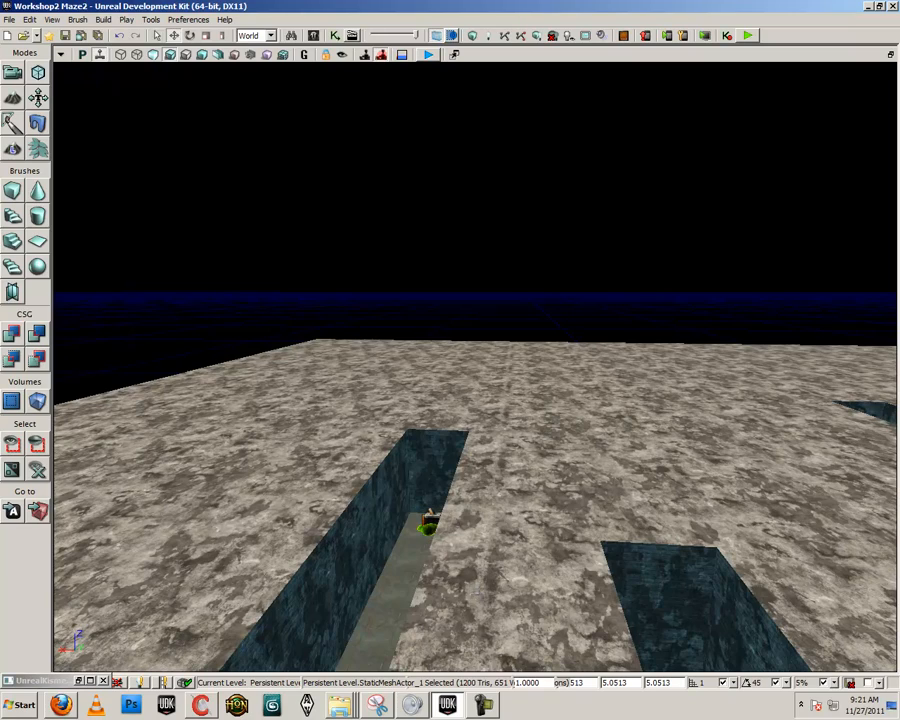
right_drag(450, 582, 512, 606)
drag(512, 582, 535, 598)
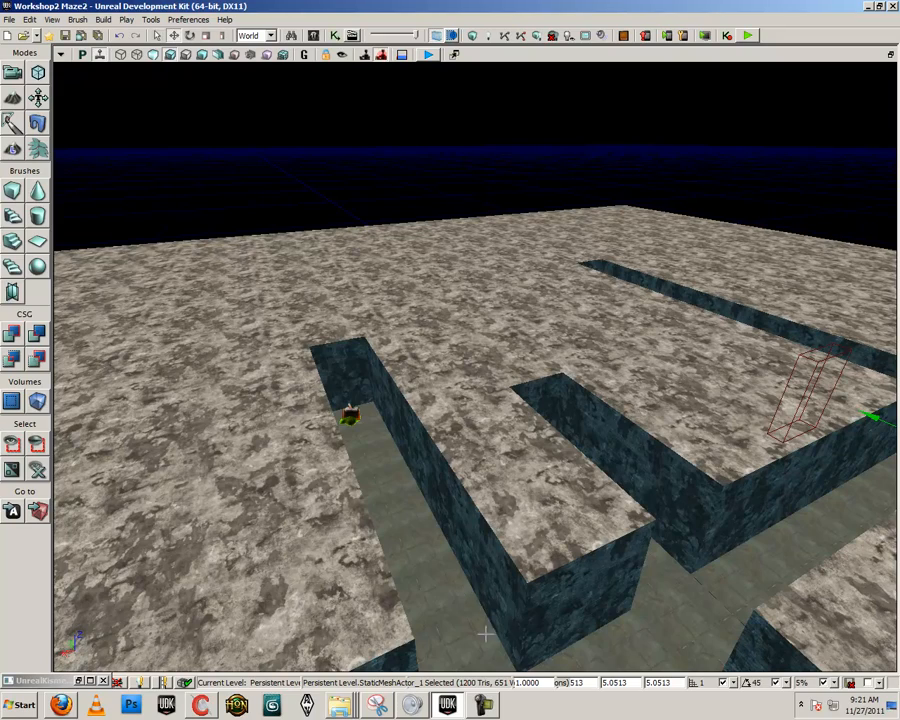
right_drag(496, 584, 437, 563)
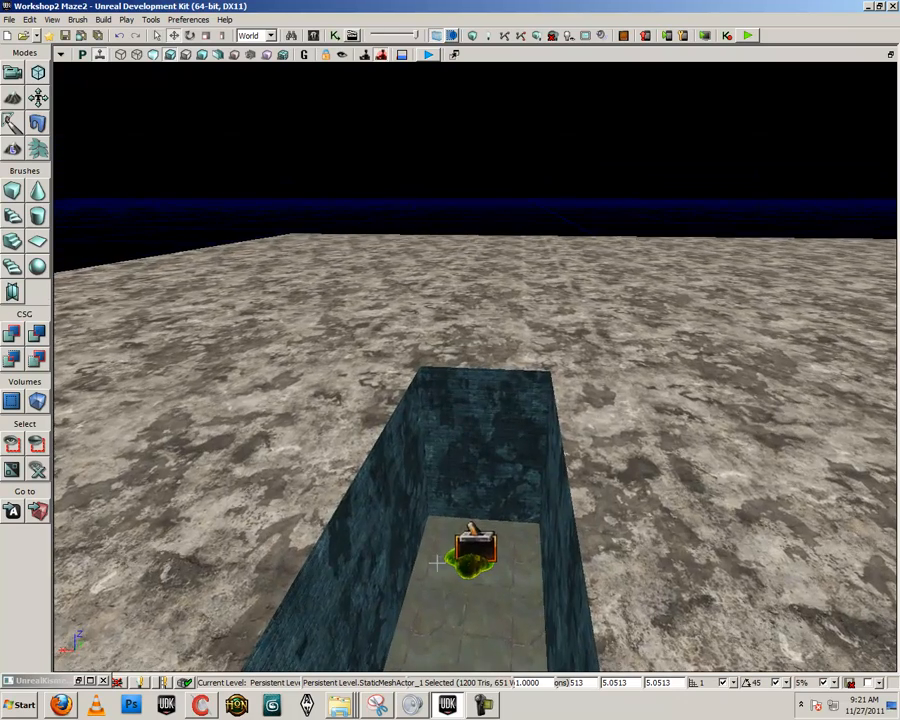
- Select the slime trigger in the first dead-end corridor and review the other two triggers and the route to the sphere
click(491, 538)
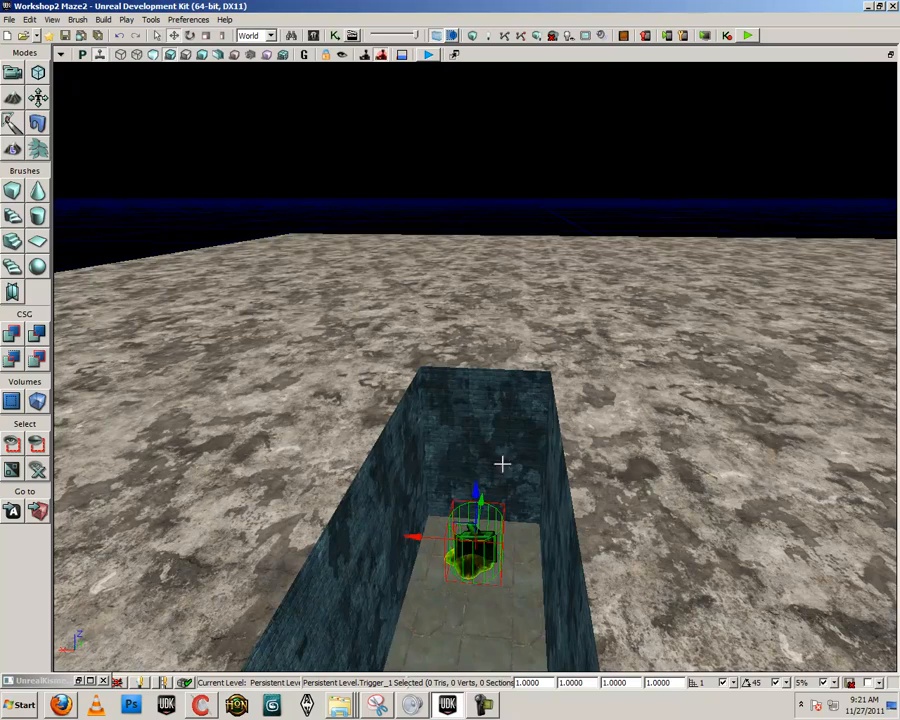
right_drag(447, 499, 392, 513)
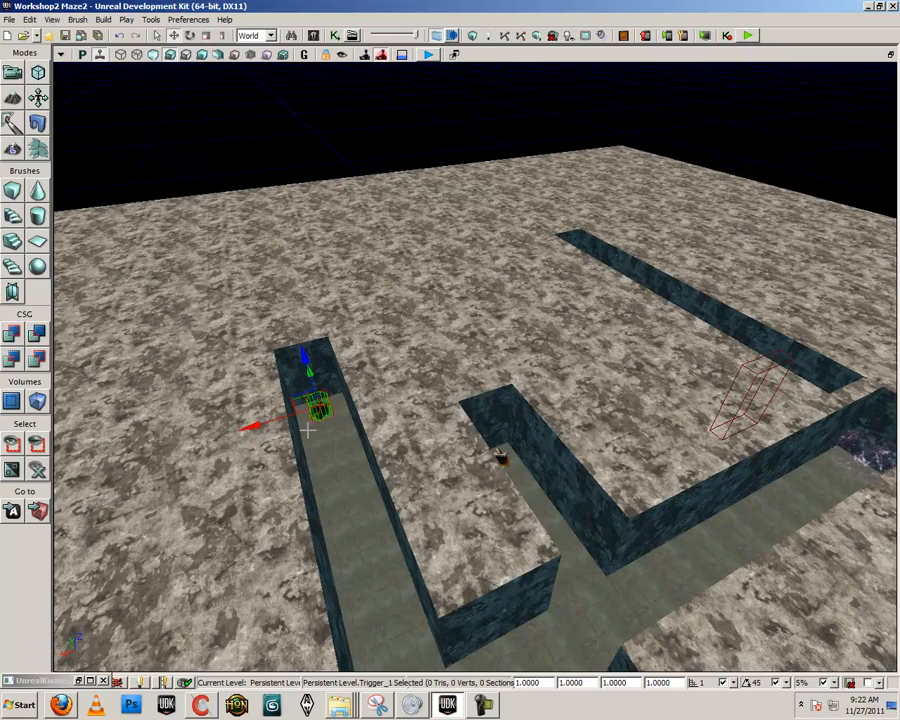
right_drag(358, 486, 466, 558)
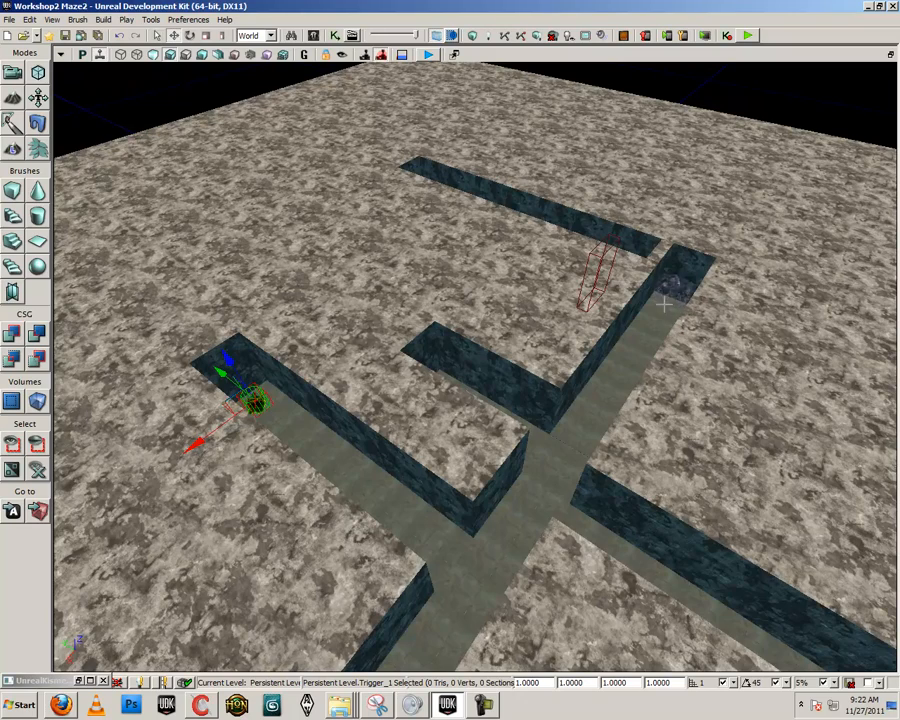
middle_drag(584, 392, 315, 405)
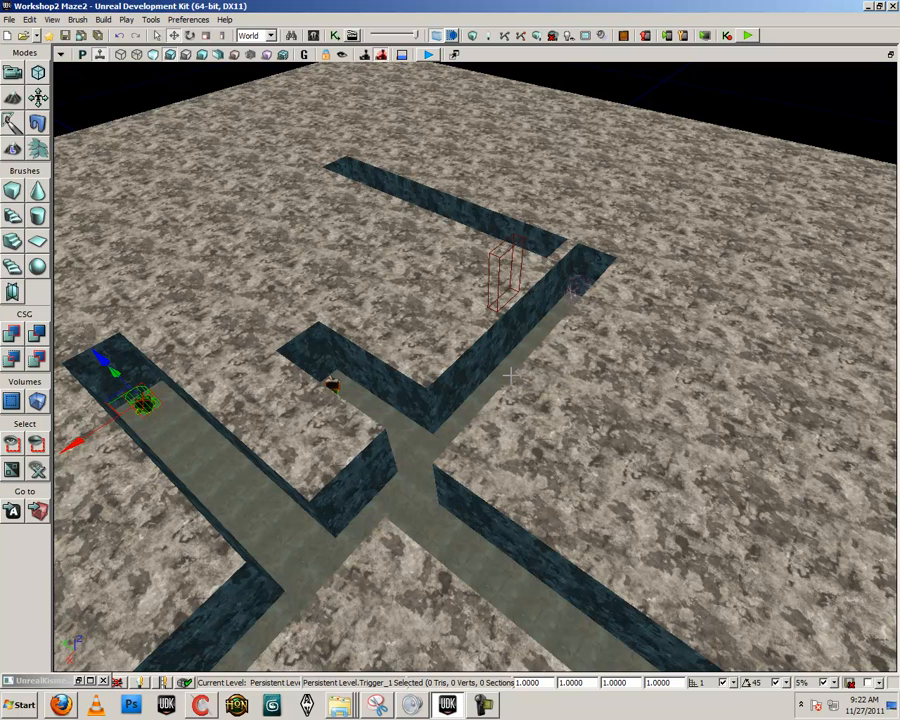
drag(292, 421, 285, 380)
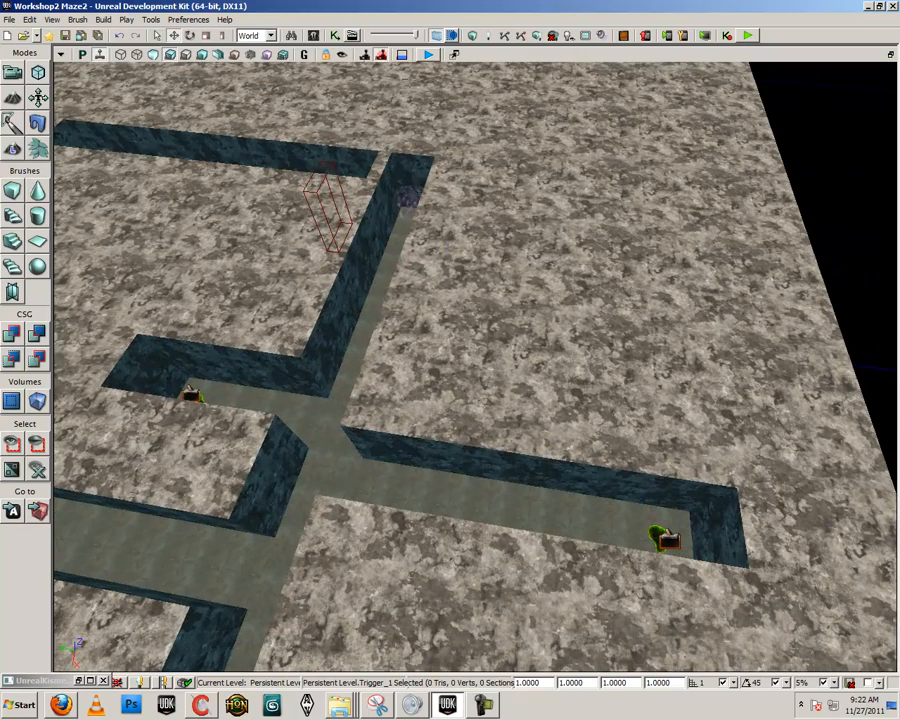
- Reopen the Kismet editor and locate the existing trigger sequences in the graph
click(335, 35)
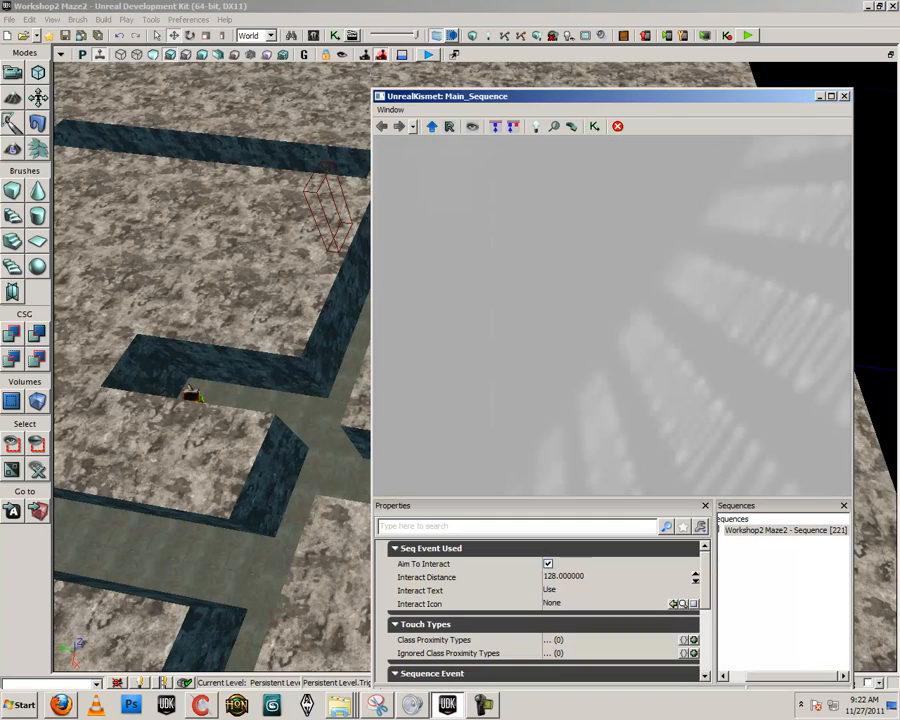
drag(284, 399, 306, 363)
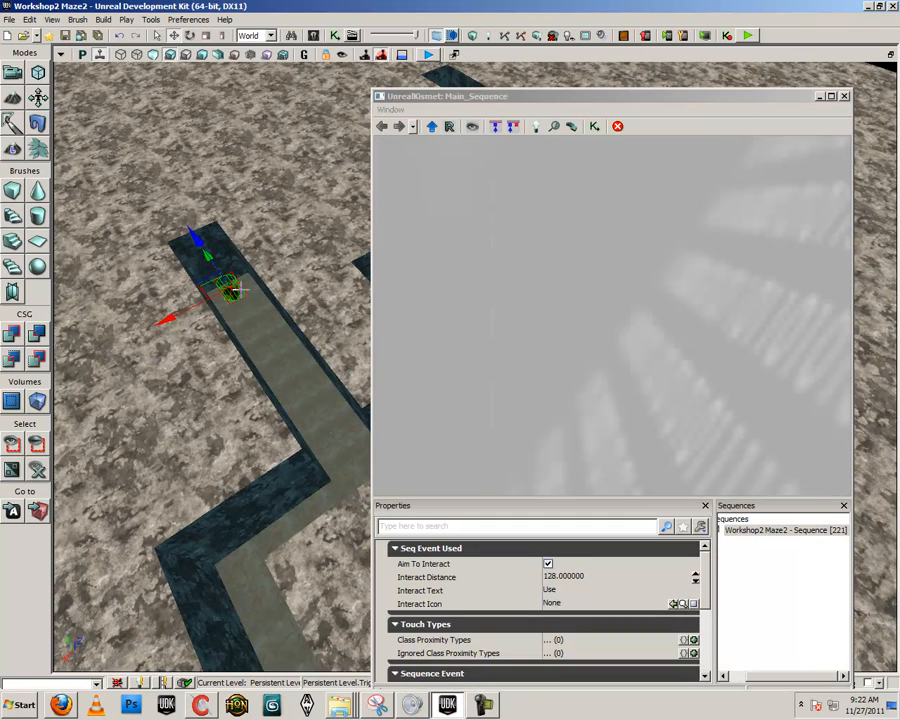
drag(499, 345, 571, 381)
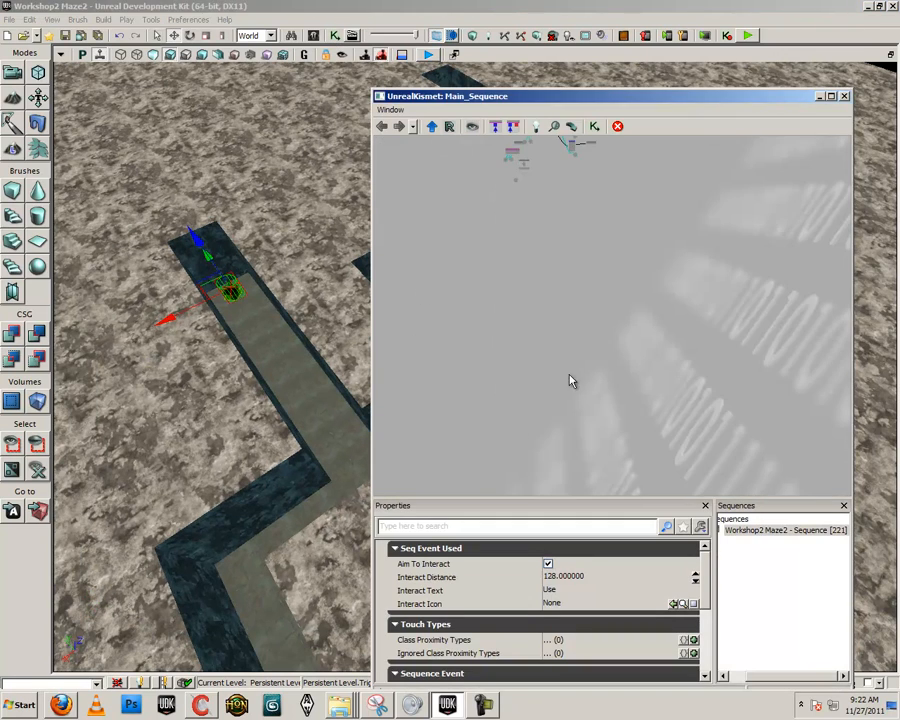
drag(600, 295, 546, 341)
scroll(534, 327, up, 5)
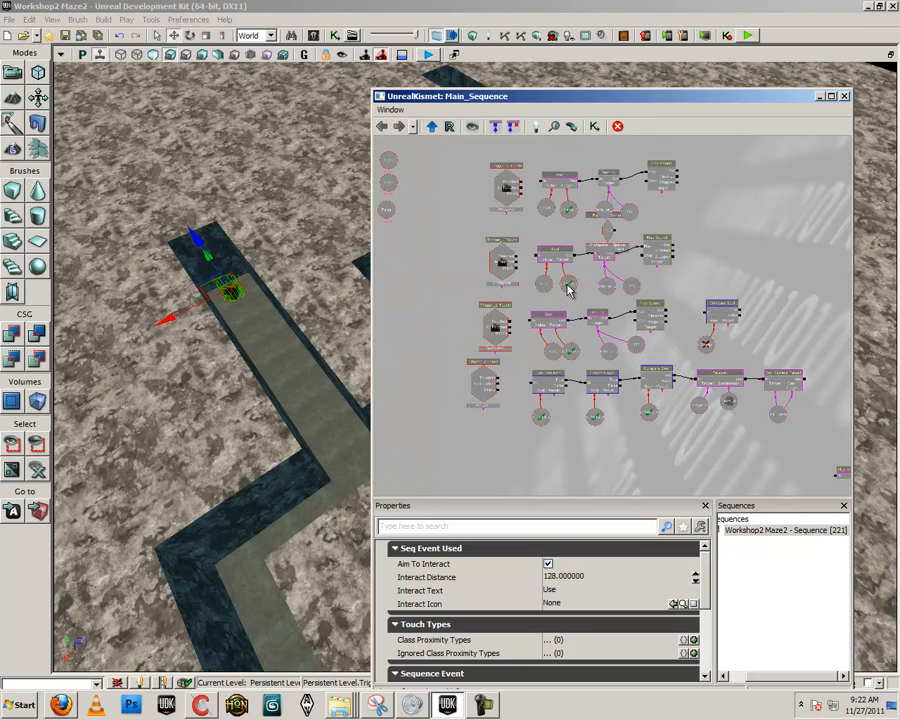
- Select the Trigger_0, Trigger_1 and Trigger_2 Touch events together and move them to an empty area of the graph
click(518, 191)
click(512, 192)
click(514, 254)
click(499, 254)
ctrl+click(508, 194)
ctrl+click(502, 312)
ctrl+click(472, 392)
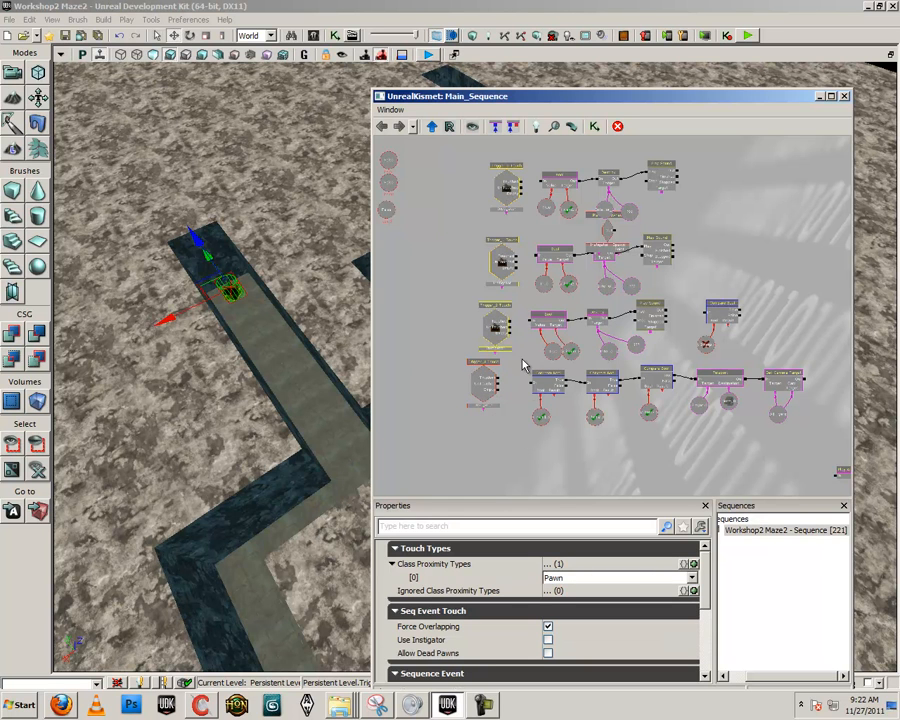
drag(601, 458, 590, 440)
ctrl+drag(492, 299, 534, 415)
scroll(586, 363, up, 1)
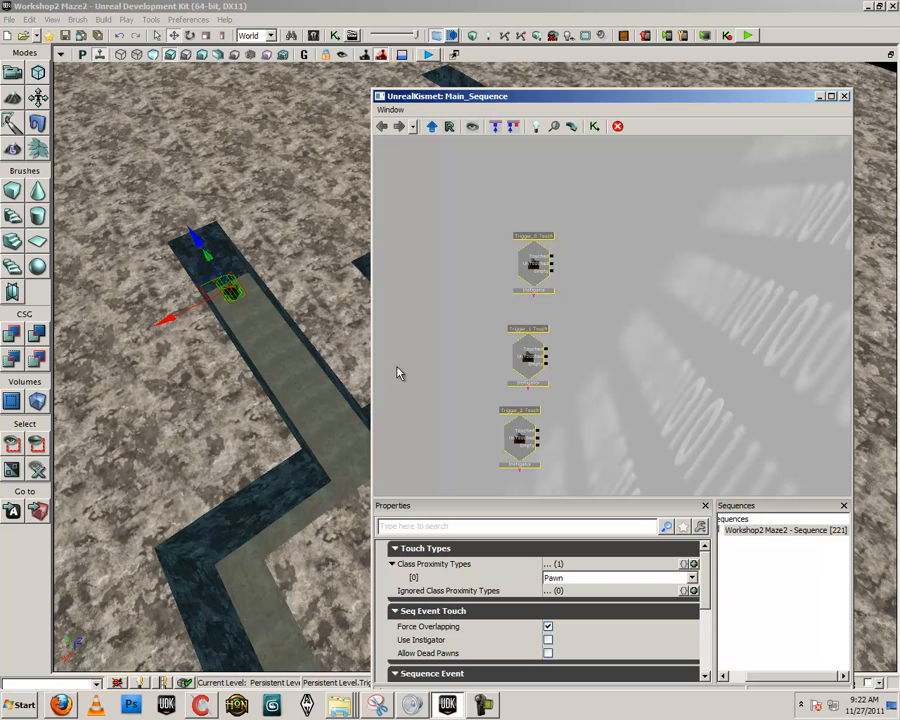
- Arrange the Trigger_1 and Trigger_2 Touch events in a column beneath the Trigger_0 Touch event
click(522, 433)
ctrl+drag(522, 433, 545, 428)
ctrl+drag(519, 351, 528, 337)
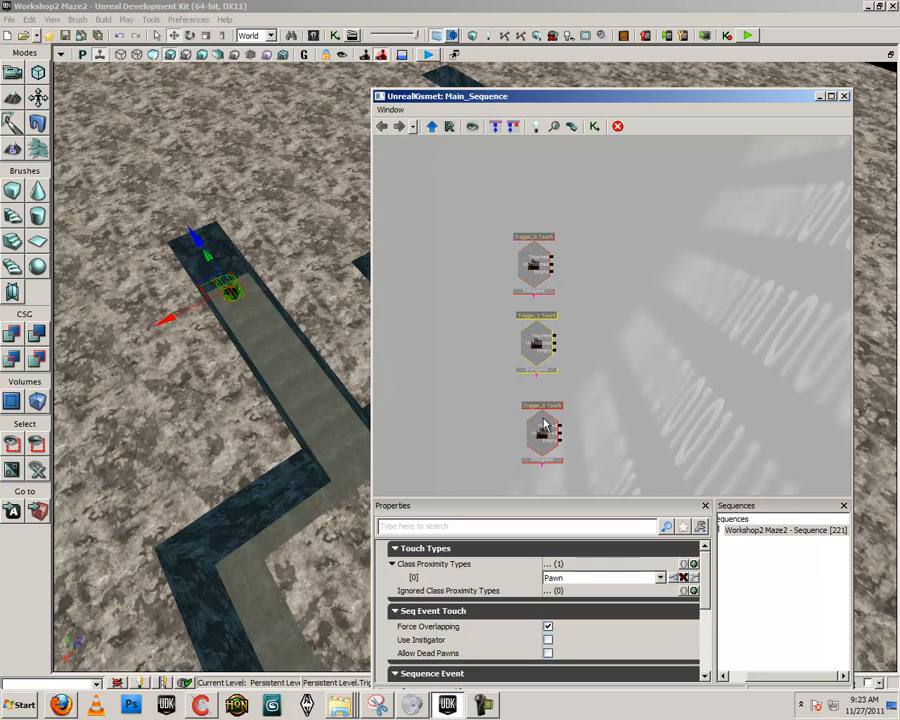
- Add a new Bool variable beside the Trigger_0 Touch event and deselect it
right_click(411, 287)
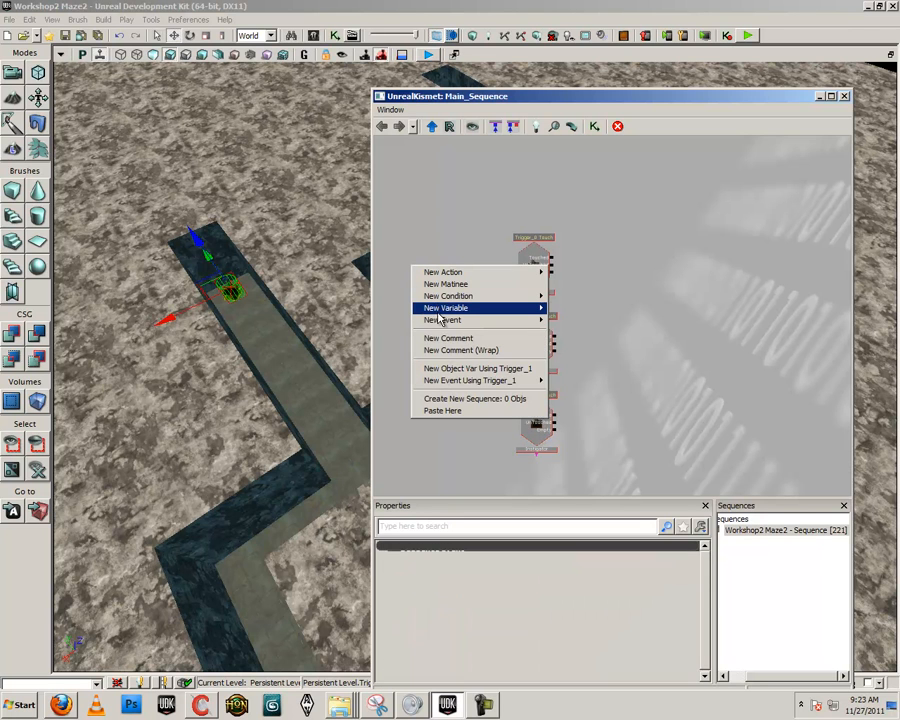
mouse_move(432, 308)
click(634, 310)
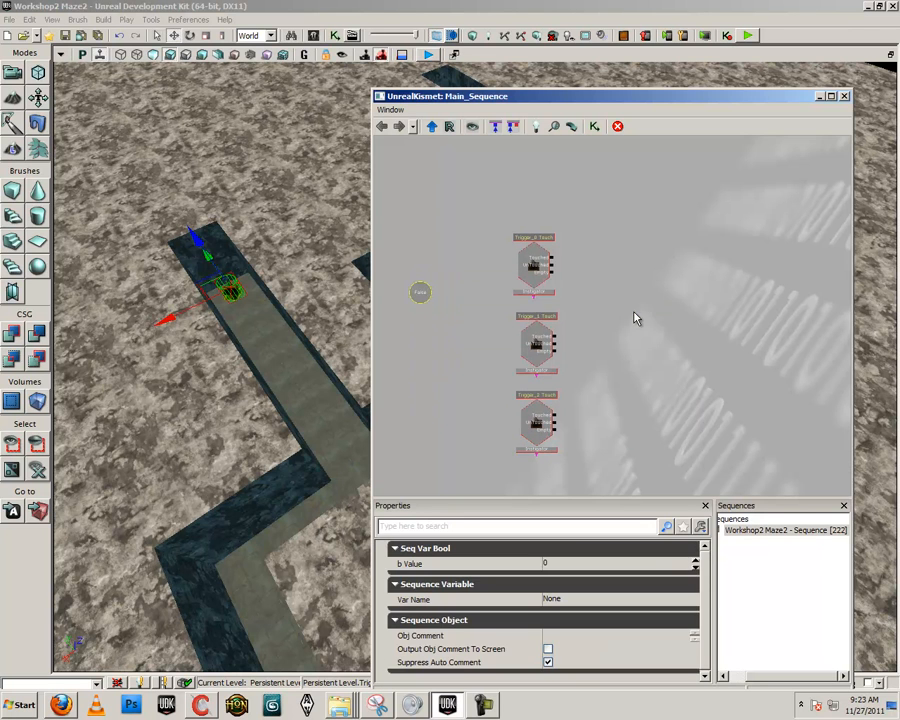
click(436, 332)
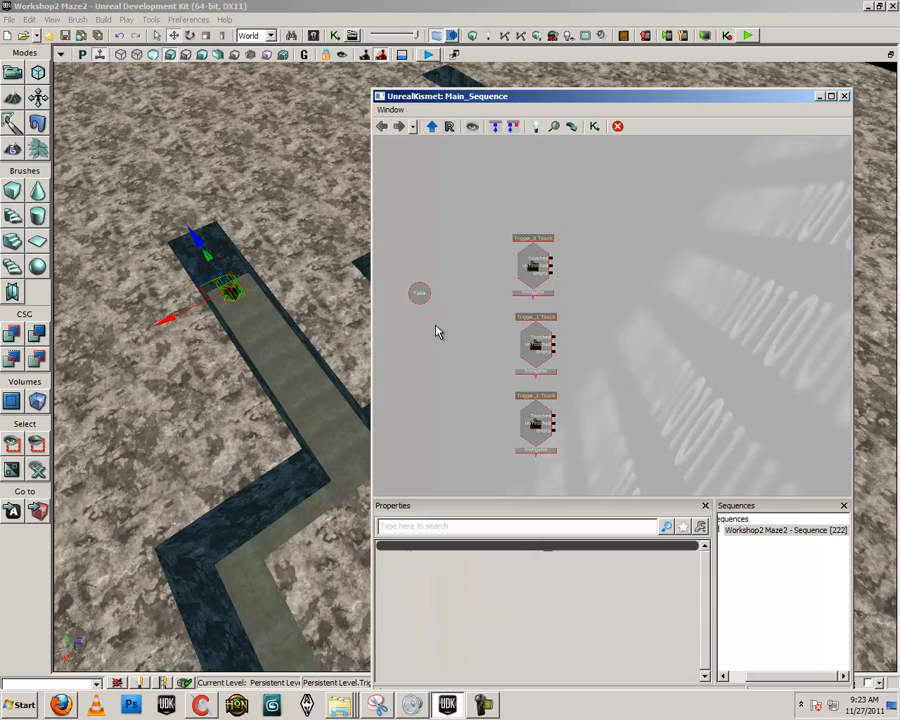
- Paste two copies of the Bool variable and line them up in a column beneath the original
key(ctrl+v)
ctrl+drag(624, 322, 427, 337)
click(616, 334)
ctrl+drag(622, 331, 506, 364)
click(404, 361)
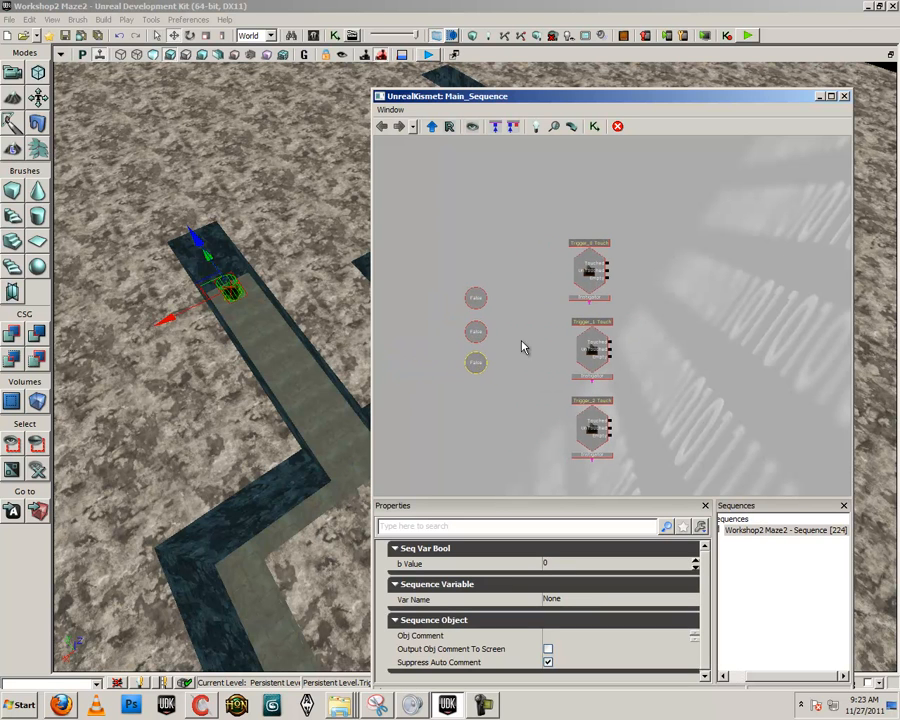
- Check the three Bool variables beside the Touch events by selecting each one in turn
scroll(573, 376, up, 2)
click(502, 305)
click(502, 358)
click(498, 401)
click(499, 358)
click(498, 311)
click(504, 405)
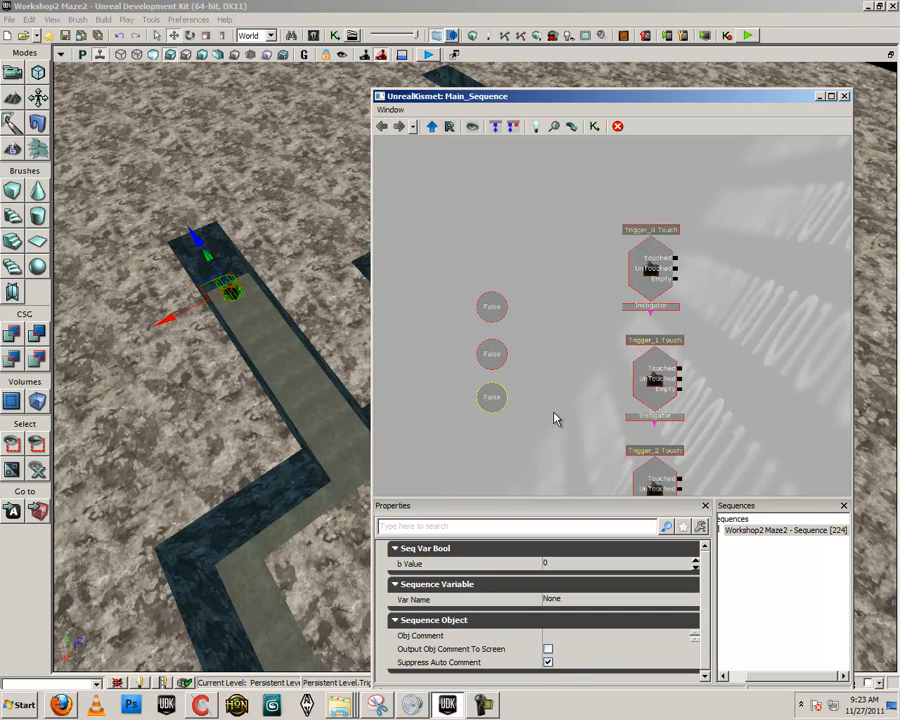
drag(618, 385, 501, 390)
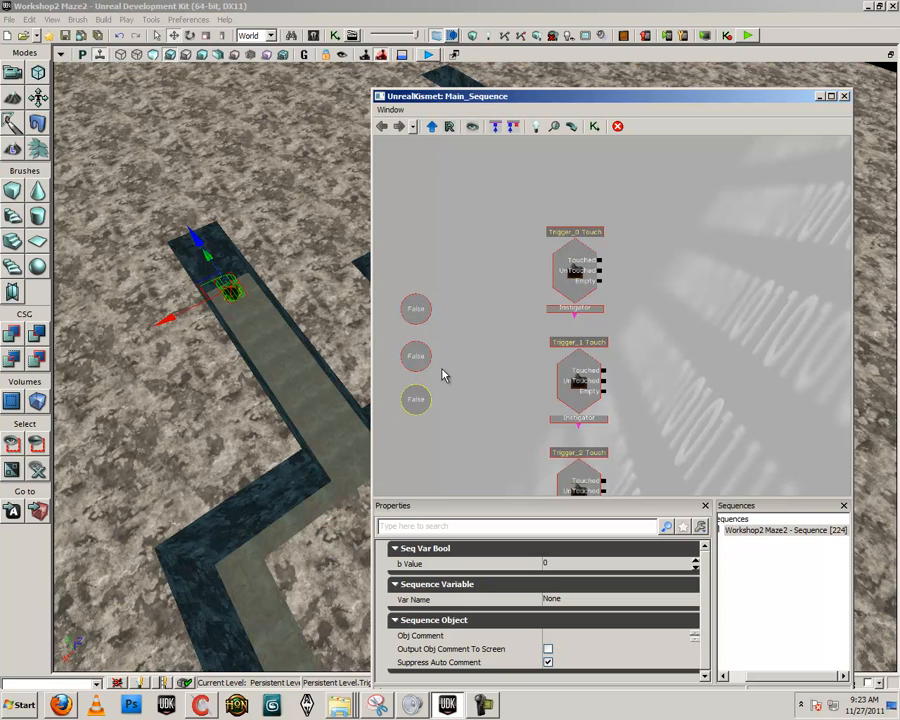
- Add a Set Variable Bool action beside the Trigger_0 Touch event and connect the event's Touched output to its In
click(575, 269)
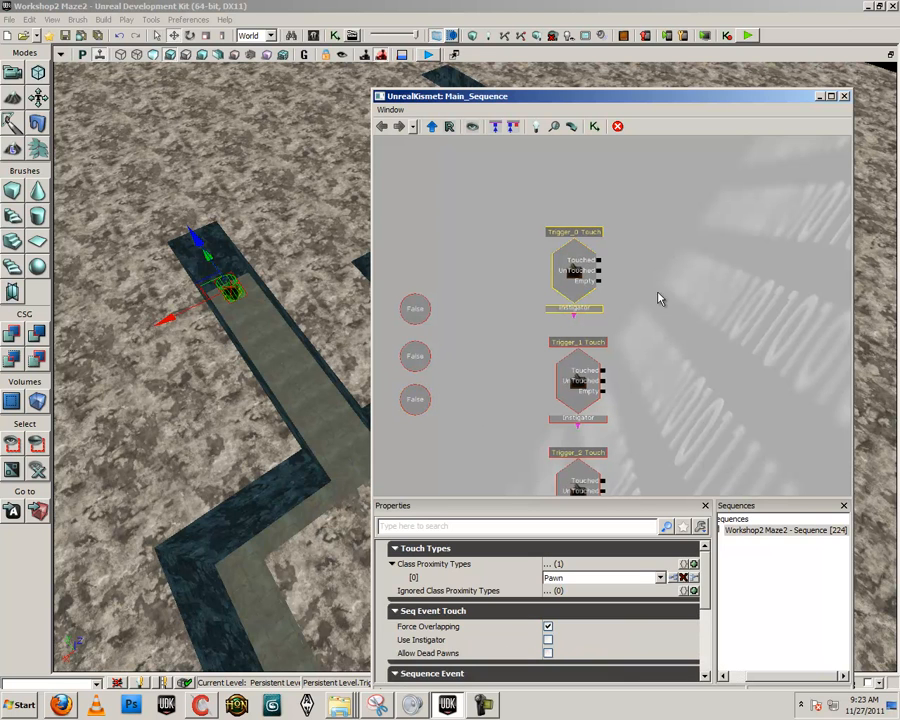
drag(649, 292, 587, 295)
click(563, 272)
right_click(567, 238)
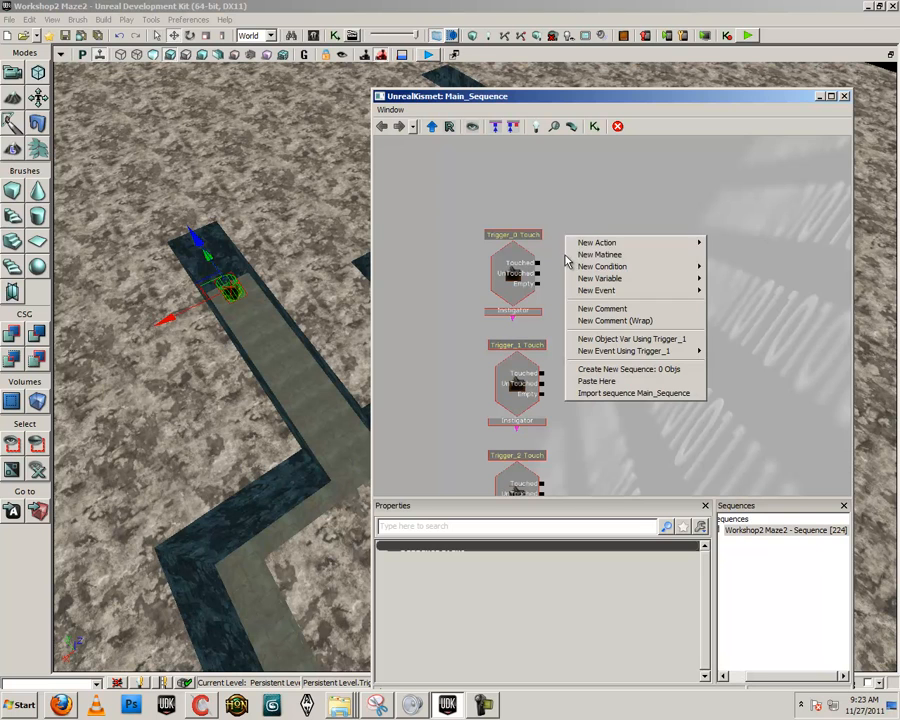
mouse_move(589, 246)
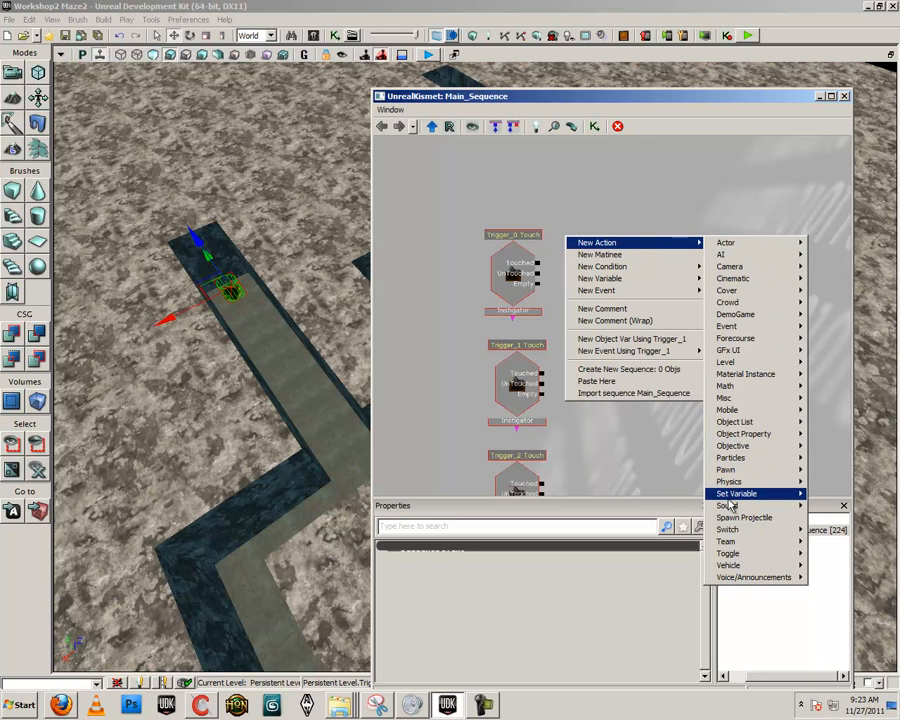
mouse_move(760, 494)
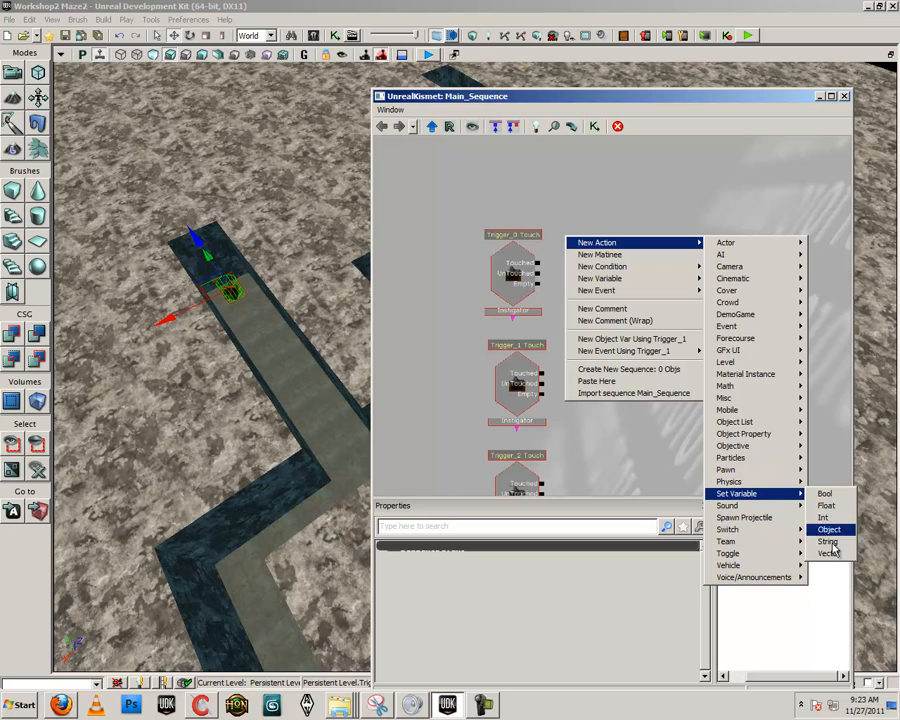
click(826, 494)
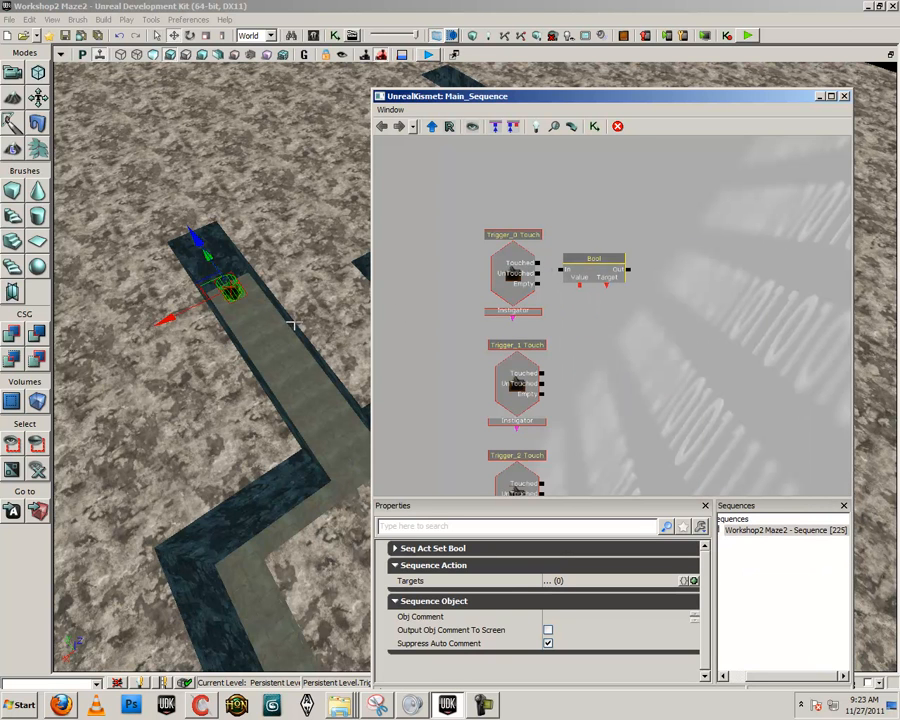
drag(539, 264, 591, 301)
click(566, 277)
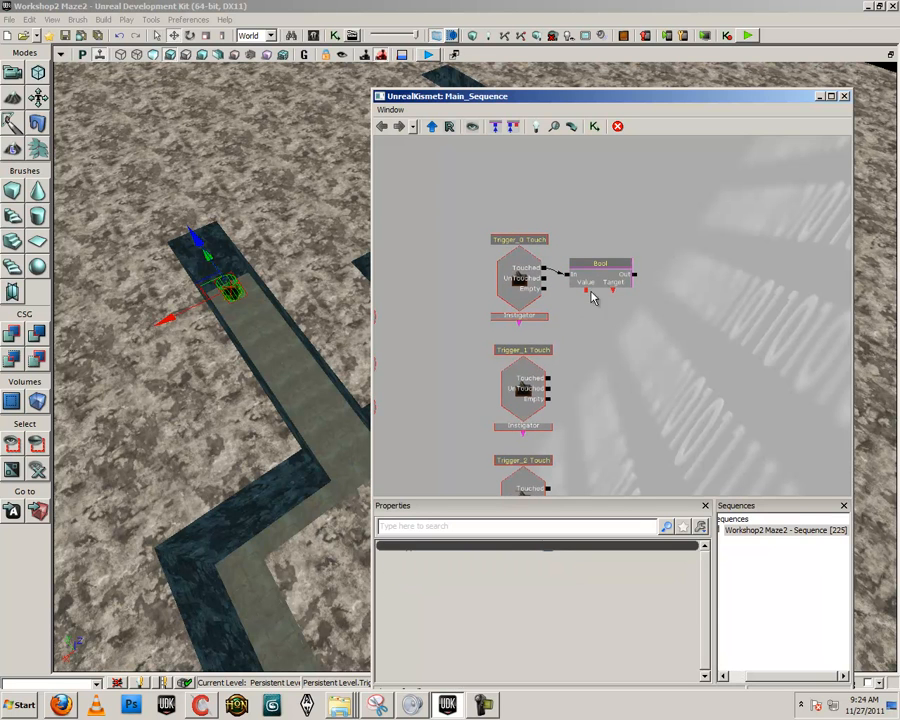
- Create a Bool variable on the Value connector of the Set Bool action and set its b Value to 1
click(586, 288)
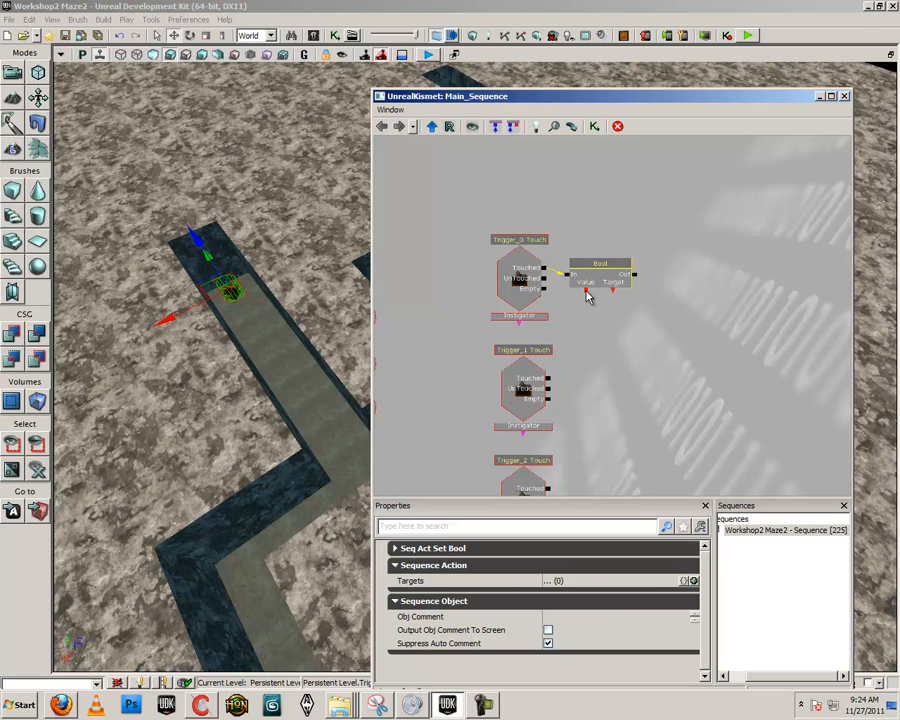
right_click(587, 296)
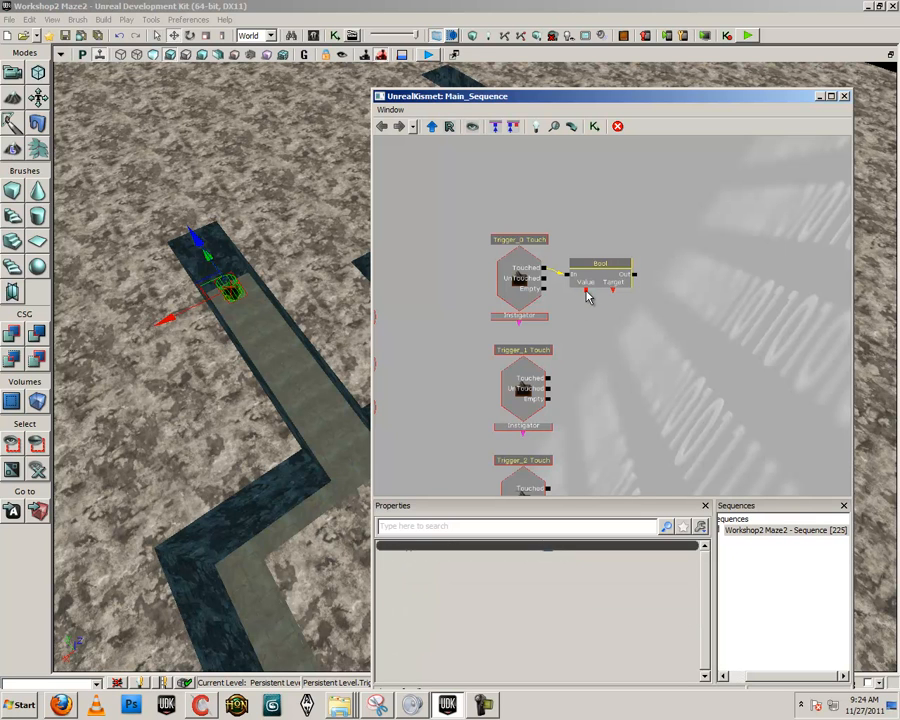
click(643, 284)
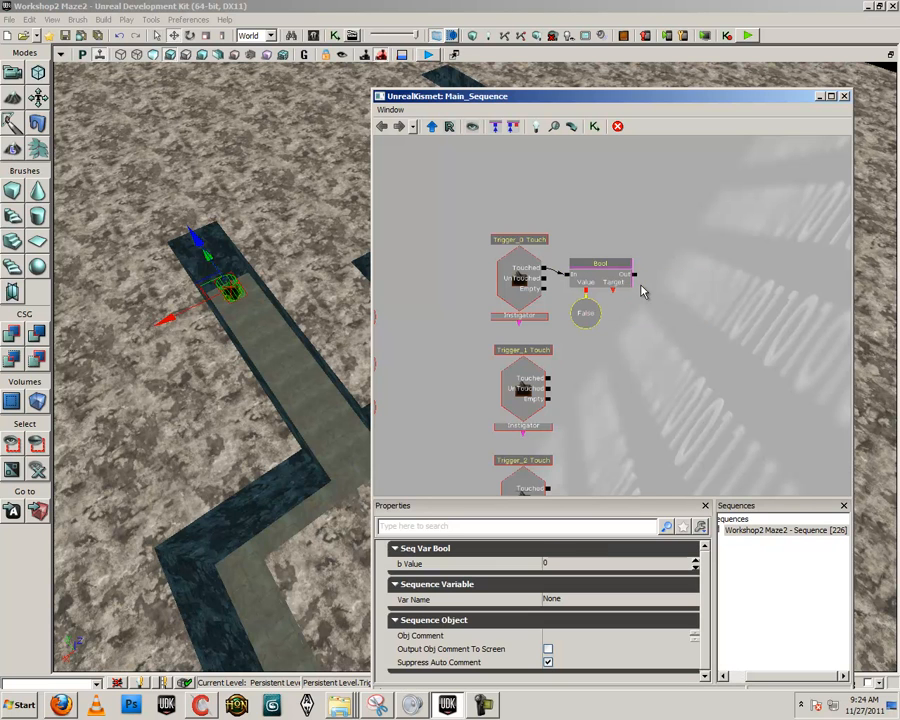
click(572, 565)
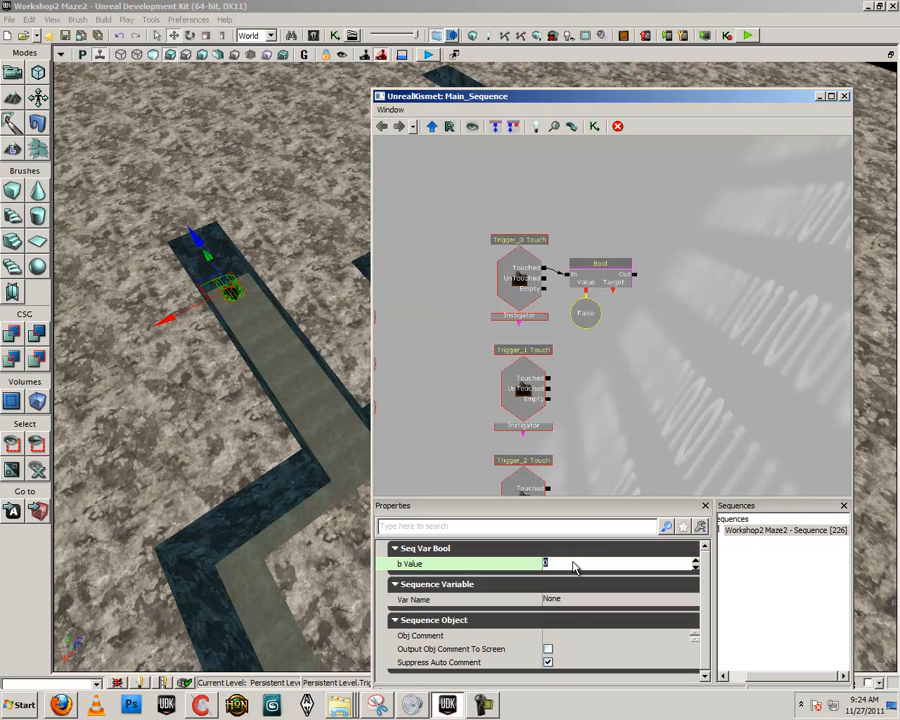
key(Return)
text(0)
key(Return)
text(1)
key(Return)
click(537, 293)
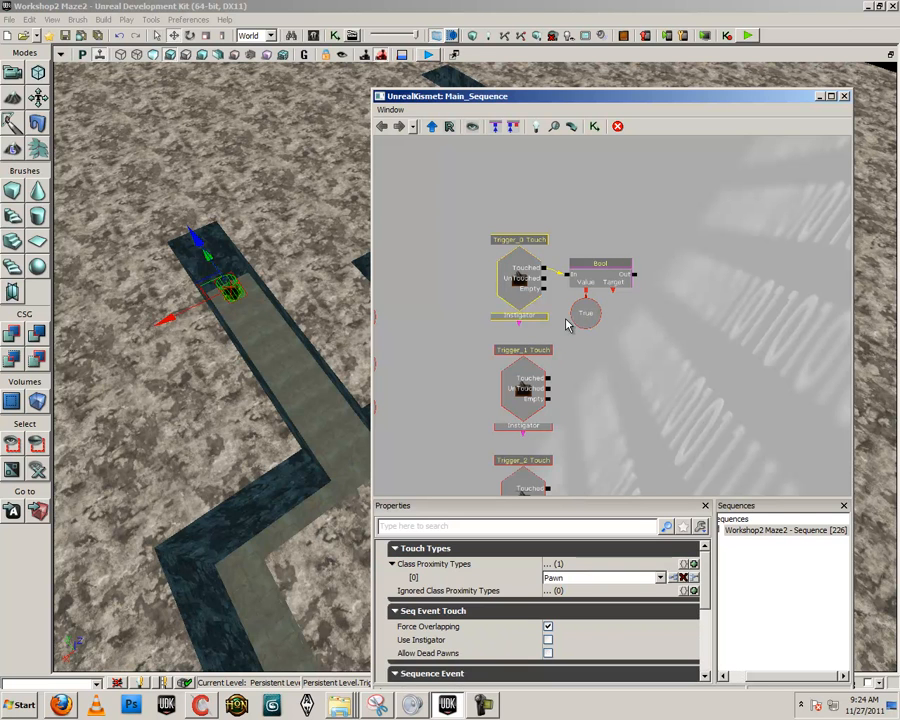
click(602, 276)
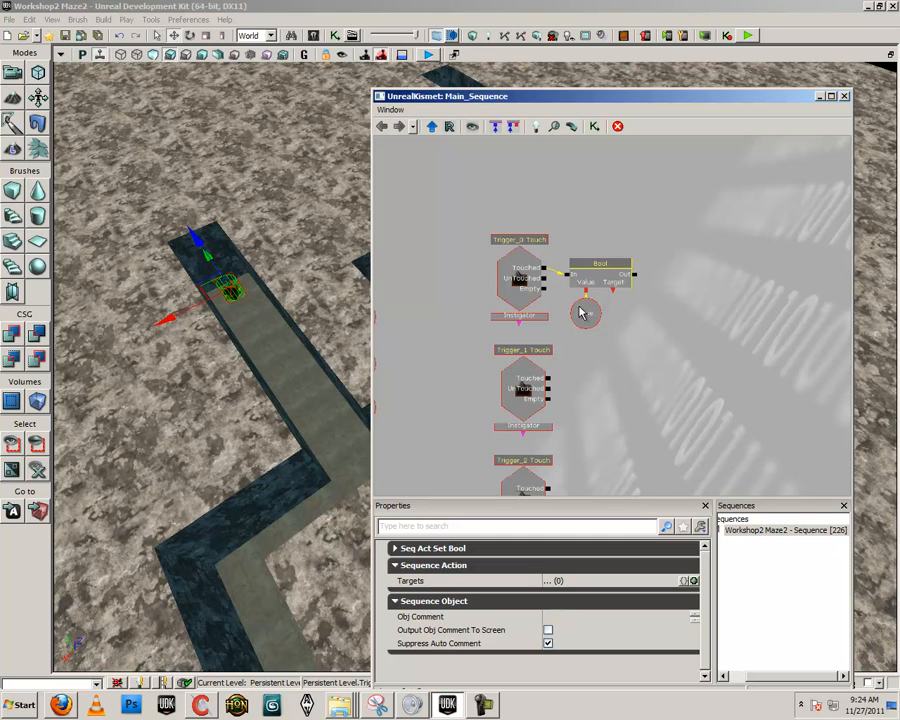
click(565, 340)
- Name the first of the three stacked Bool variables Blob1
drag(634, 304, 725, 303)
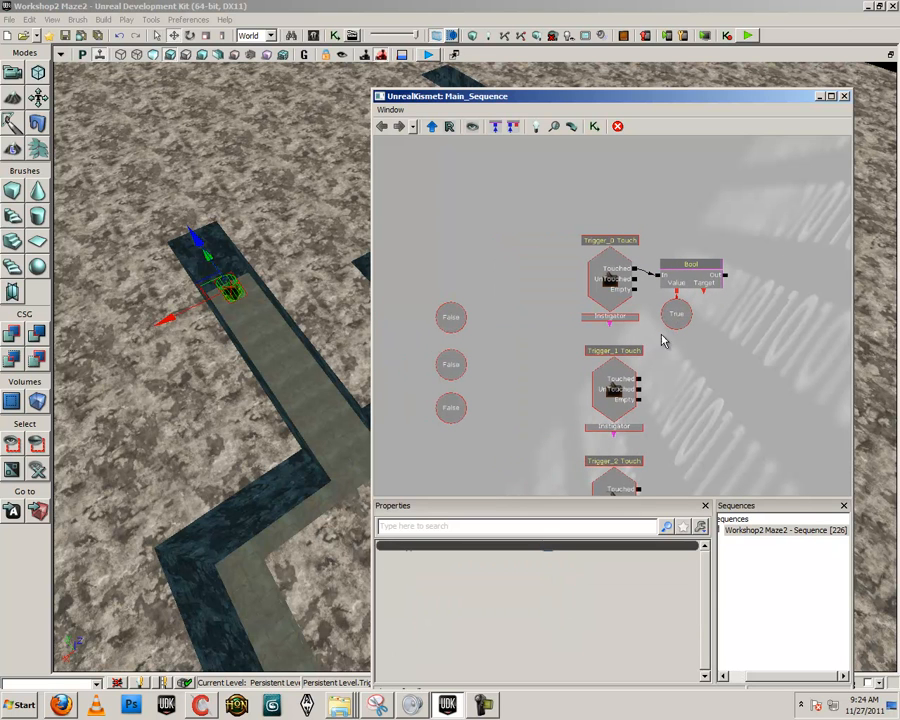
click(462, 325)
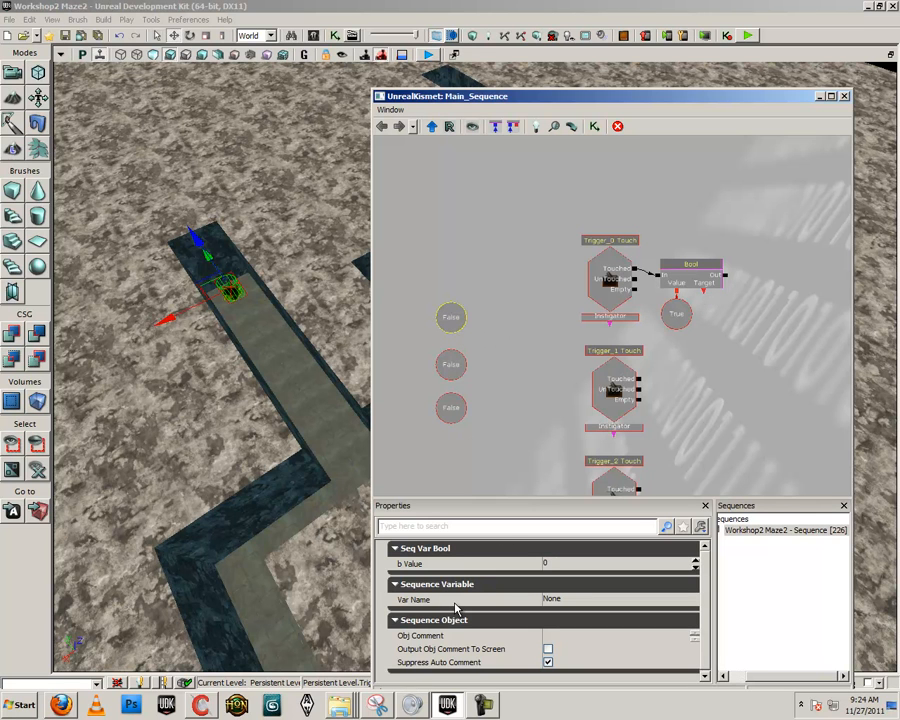
click(628, 602)
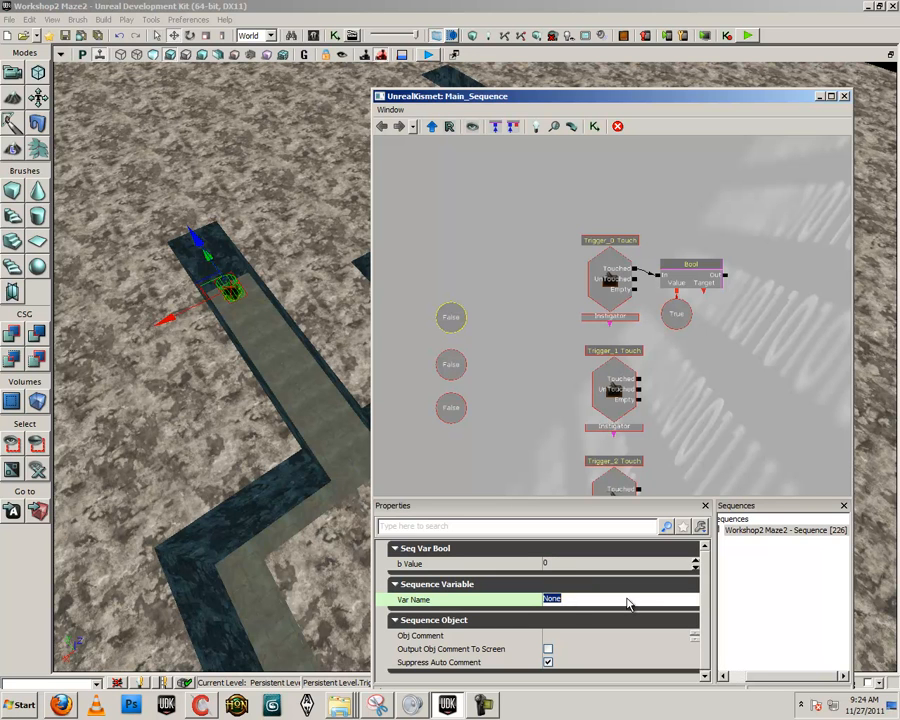
key(Caps_Lock)
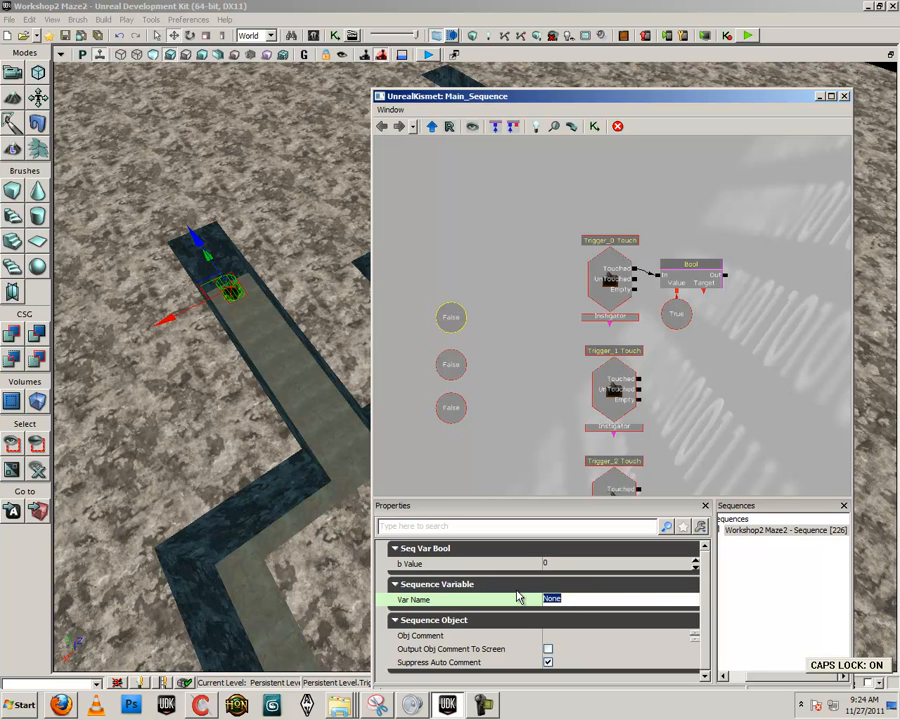
text(Bob1)
key(Return)
- Examine the existing item1, item2 and item3 Bool variables elsewhere in the graph and return to the trigger column
scroll(520, 405, down, 5)
scroll(675, 335, down, 2)
scroll(546, 293, up, 6)
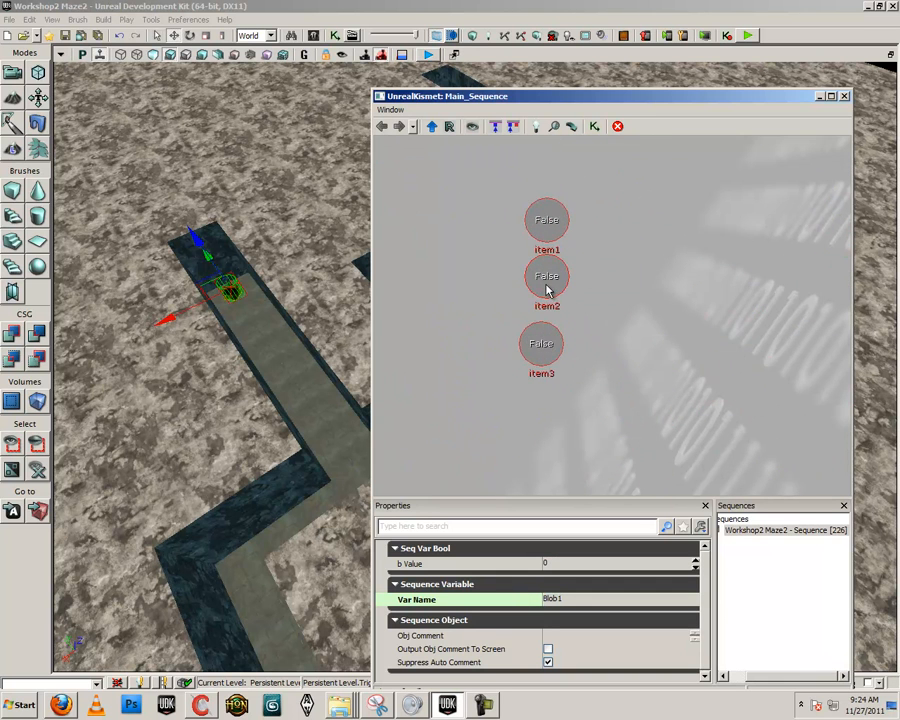
click(549, 219)
click(541, 343)
scroll(611, 390, down, 5)
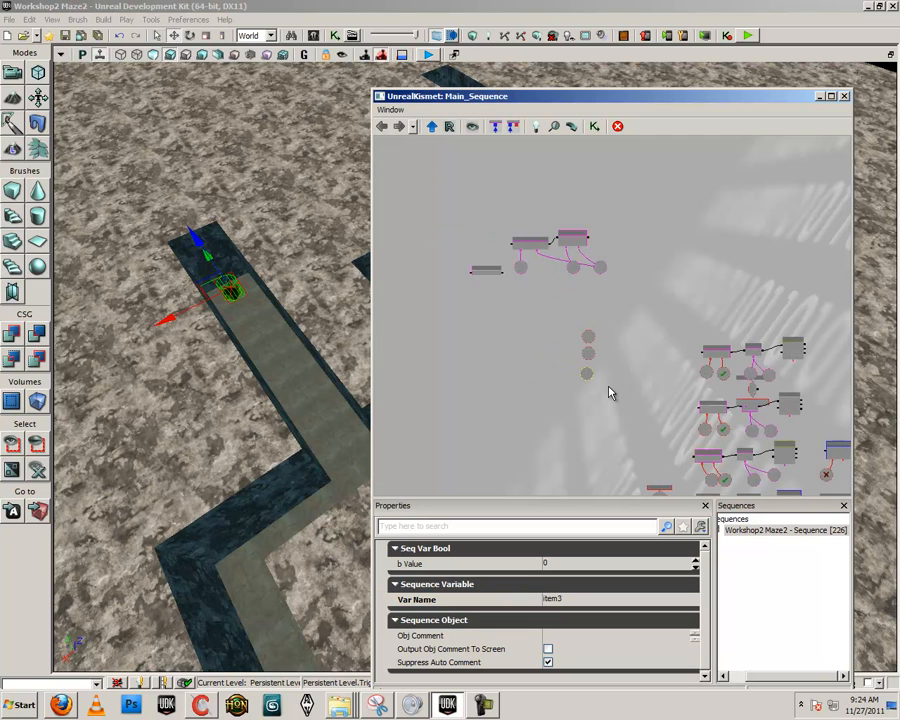
drag(599, 426, 627, 396)
scroll(631, 339, up, 5)
scroll(623, 420, down, 5)
scroll(633, 386, up, 3)
scroll(536, 380, up, 2)
scroll(615, 385, down, 4)
scroll(615, 384, up, 4)
drag(508, 297, 706, 403)
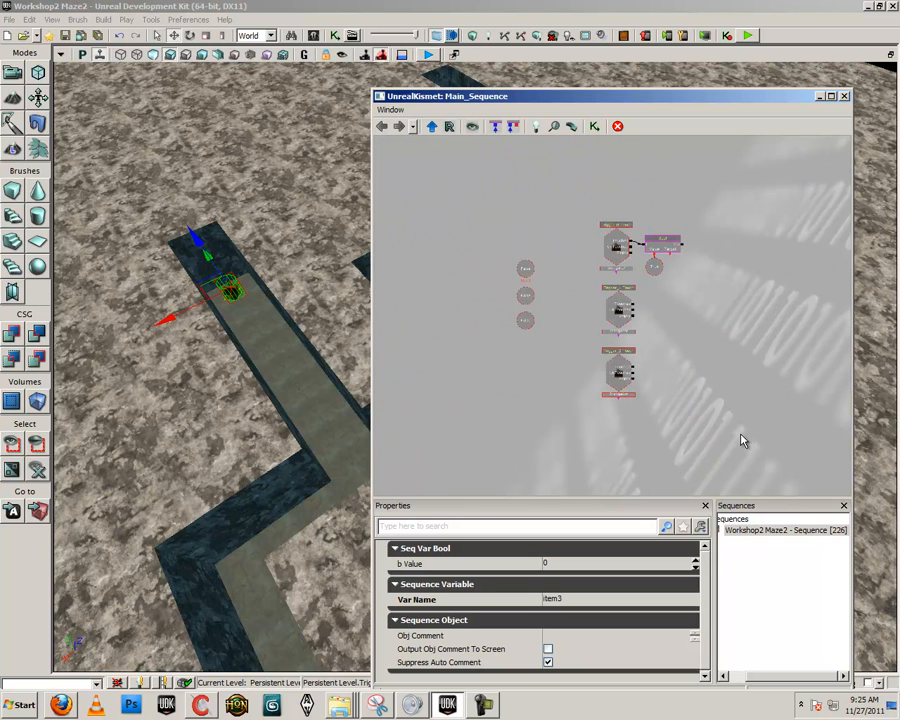
ctrl+alt+drag(472, 199, 725, 430)
drag(618, 371, 643, 475)
scroll(633, 392, up, 4)
- Name the second Bool variable in the column Blob2
click(501, 295)
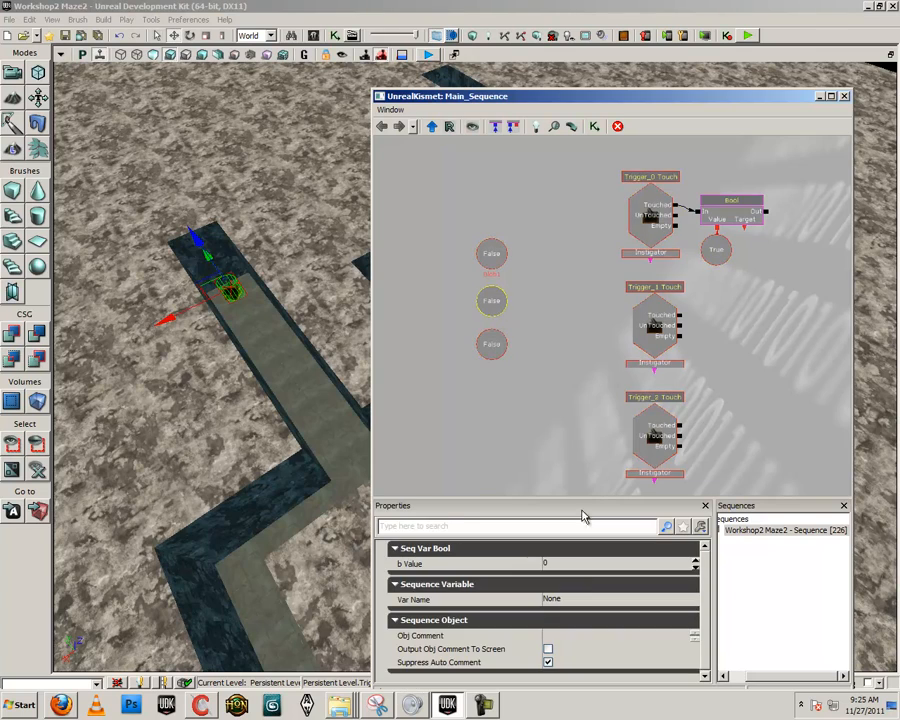
right_drag(317, 382, 362, 325)
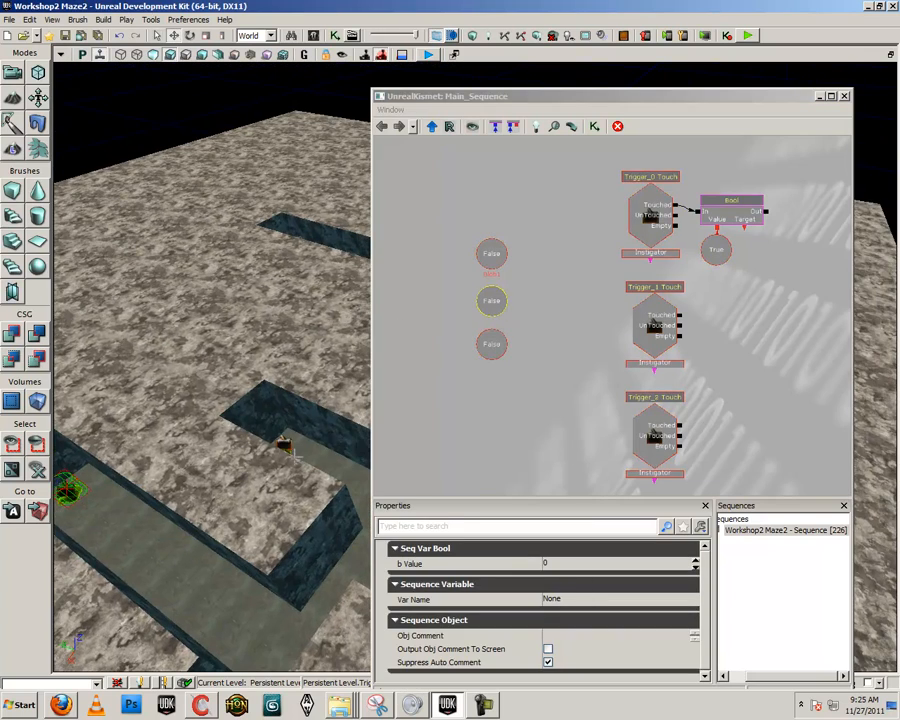
drag(281, 447, 285, 420)
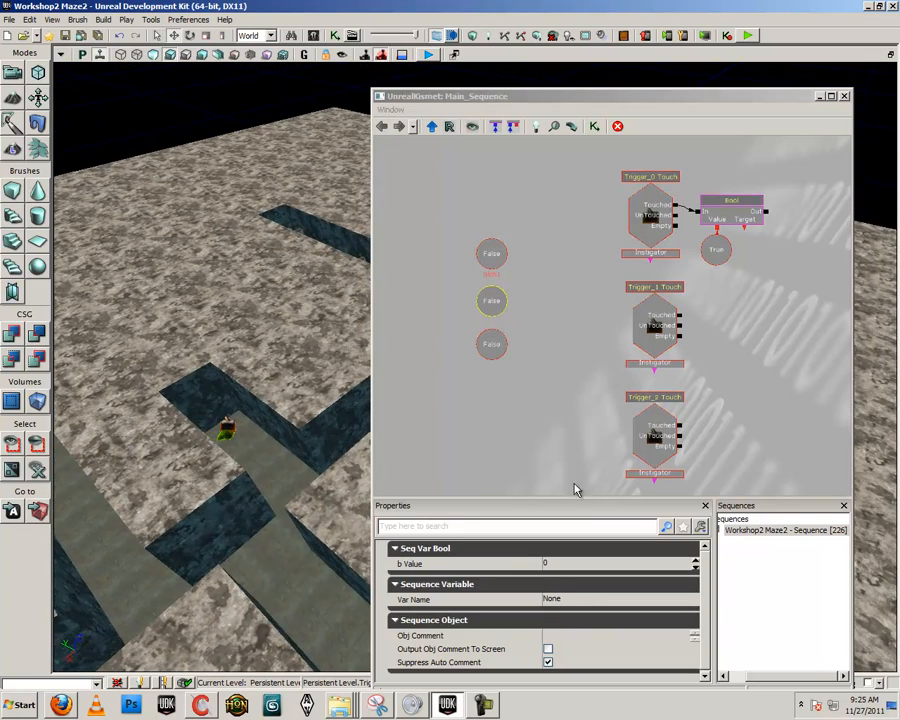
click(568, 588)
click(573, 586)
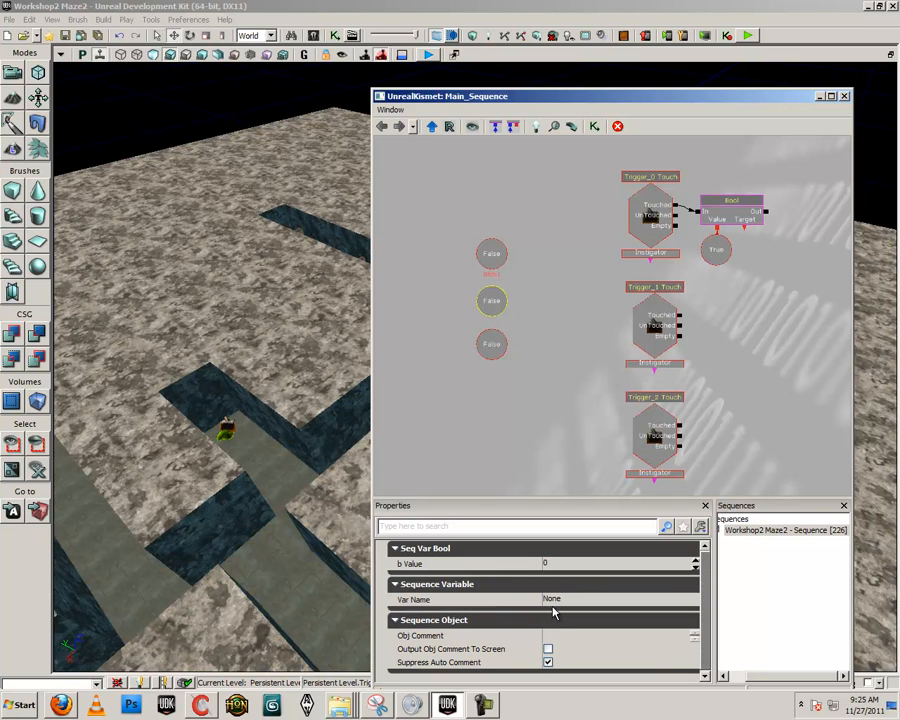
click(567, 600)
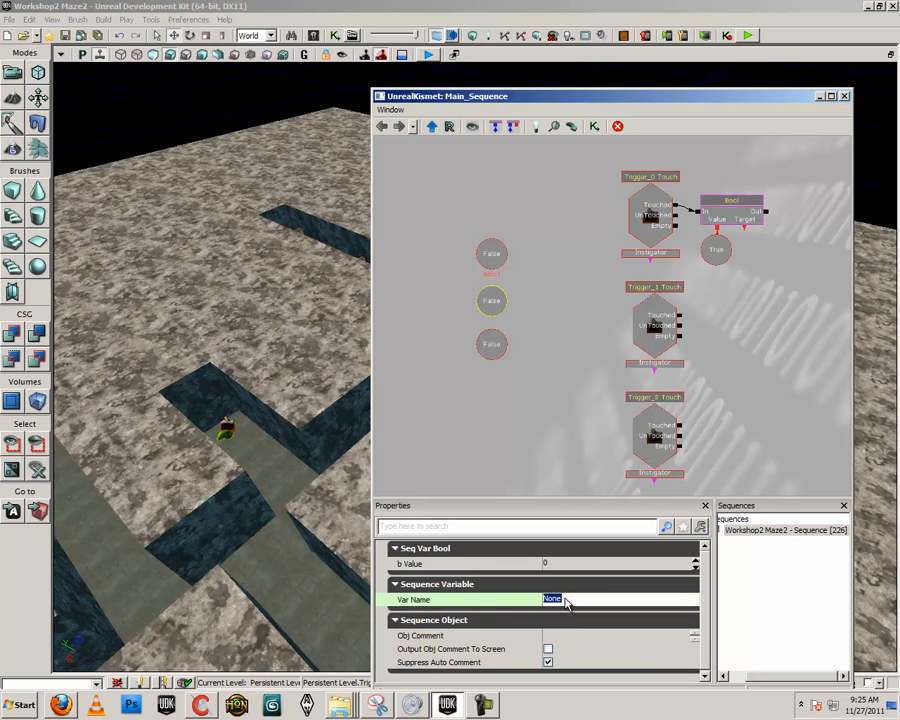
key(Caps_Lock)
text(B)
key(Caps_Lock)
text(lob2)
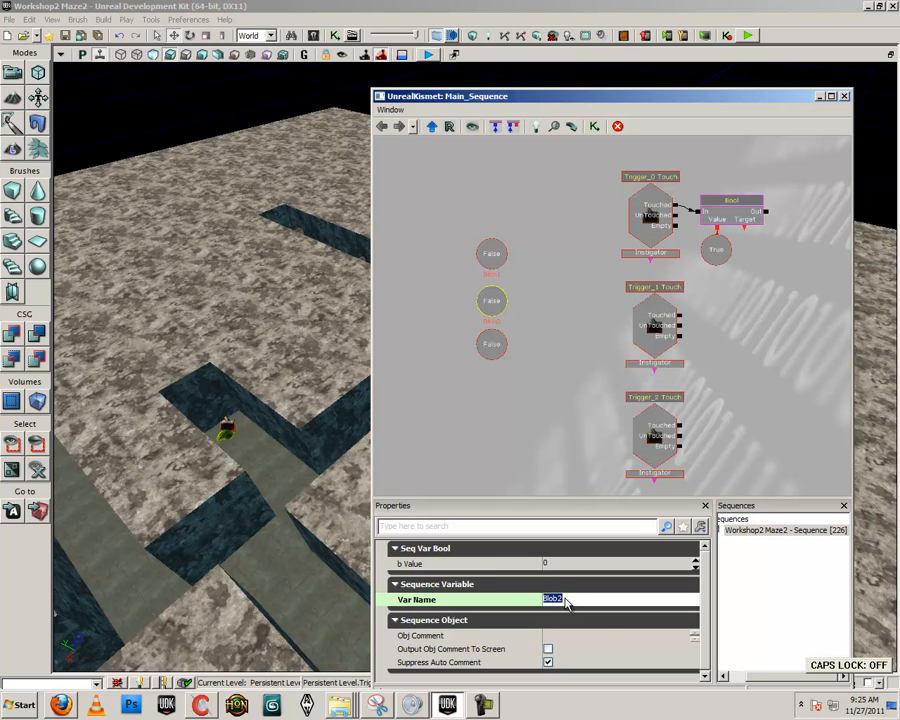
- Name the third Bool variable in the column Blob3
click(492, 346)
click(565, 599)
key(Caps_Lock)
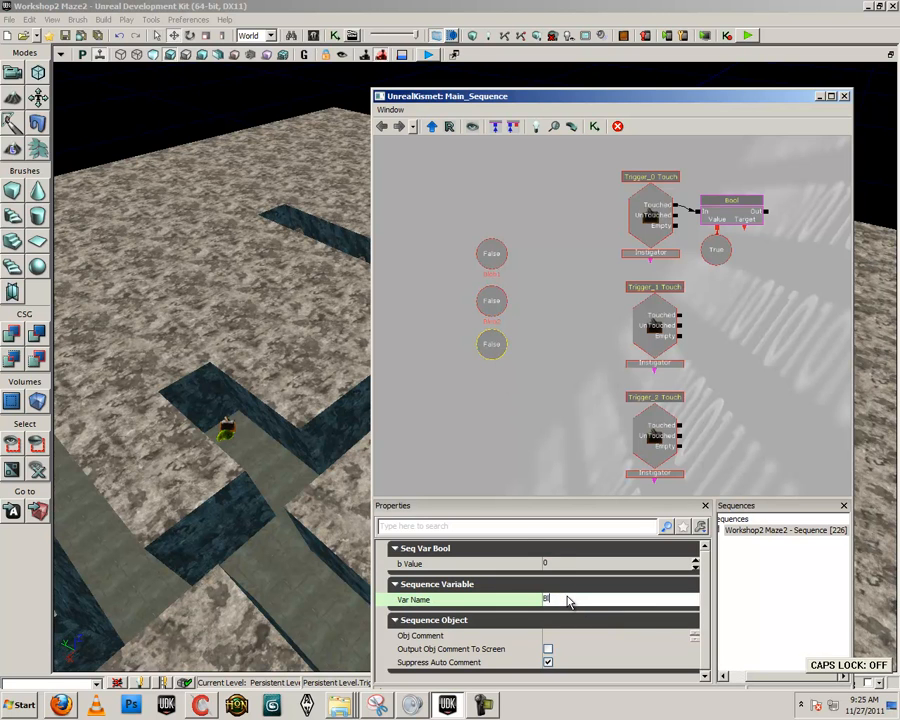
key(Return)
- Connect the Target of the Trigger_0 Set Bool action to the Blob1 variable
drag(709, 329, 643, 352)
drag(679, 252, 433, 287)
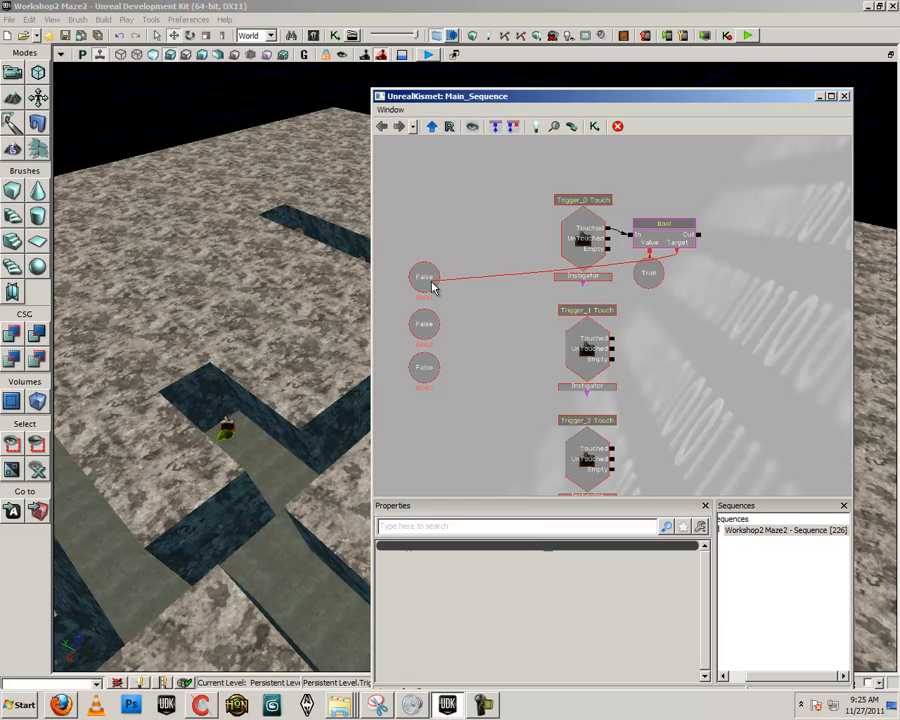
mouse_move(432, 283)
mouse_down()
mouse_move(718, 276)
mouse_move(641, 286)
mouse_move(433, 281)
mouse_move(443, 287)
mouse_up()
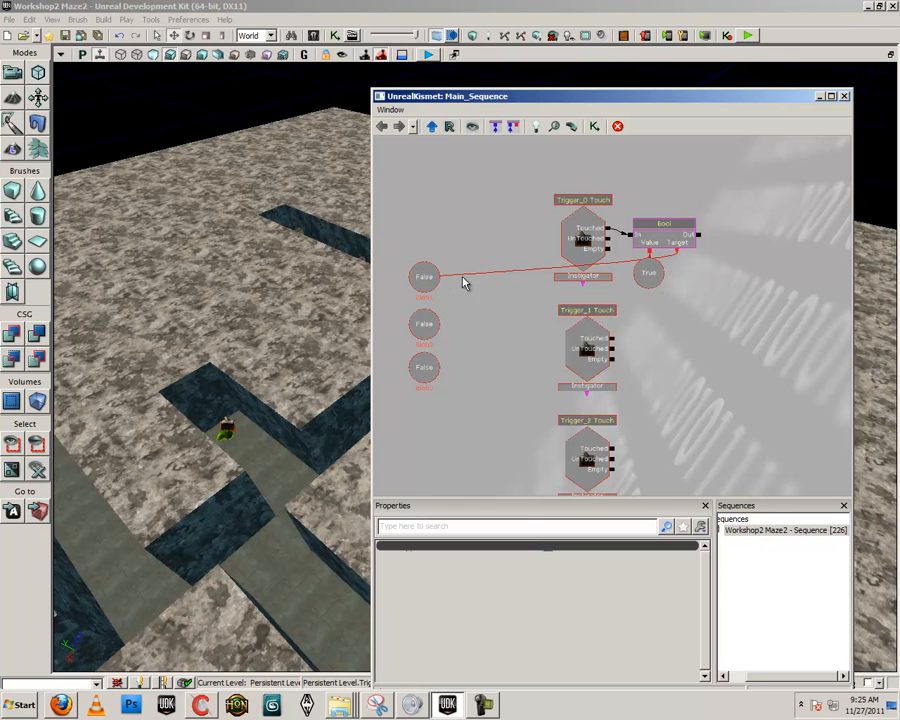
- Examine the Compare Int condition in the existing sequences and return to the trigger column
scroll(576, 436, down, 5)
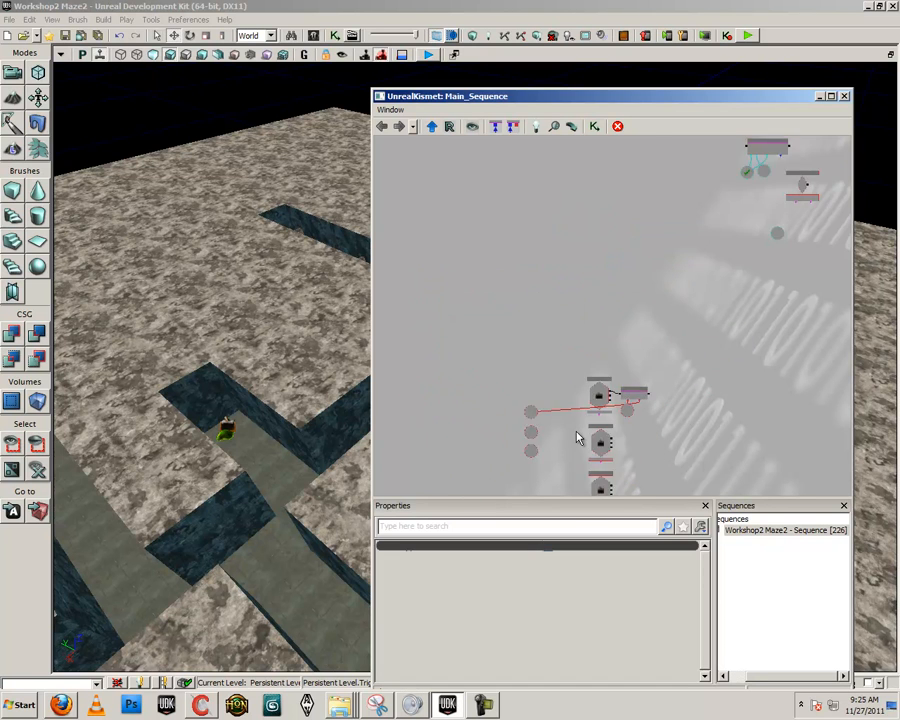
drag(517, 387, 579, 299)
scroll(696, 340, up, 6)
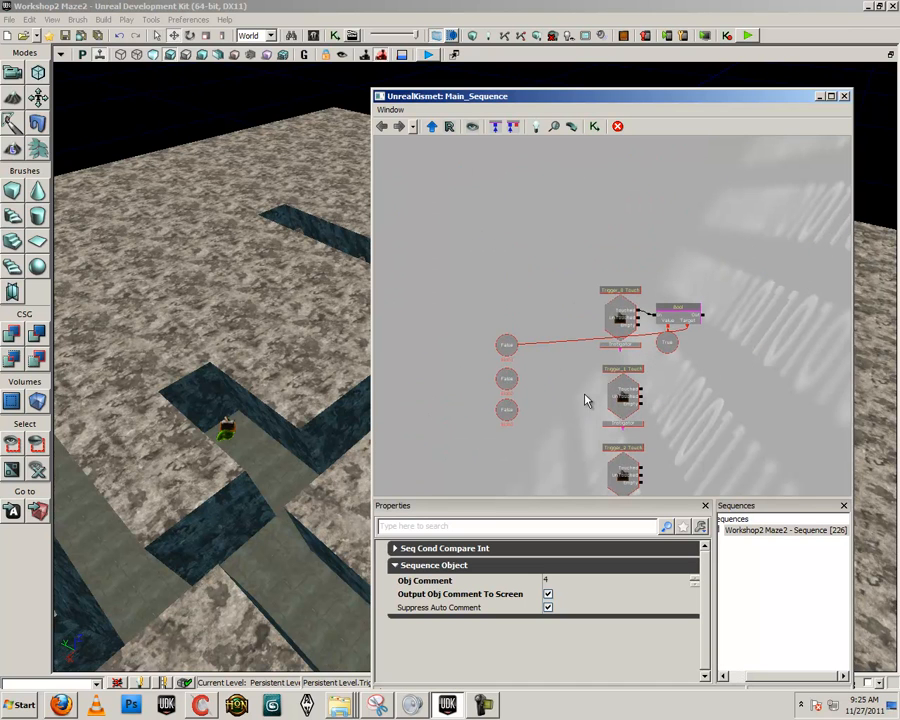
drag(697, 265, 622, 341)
drag(424, 446, 559, 426)
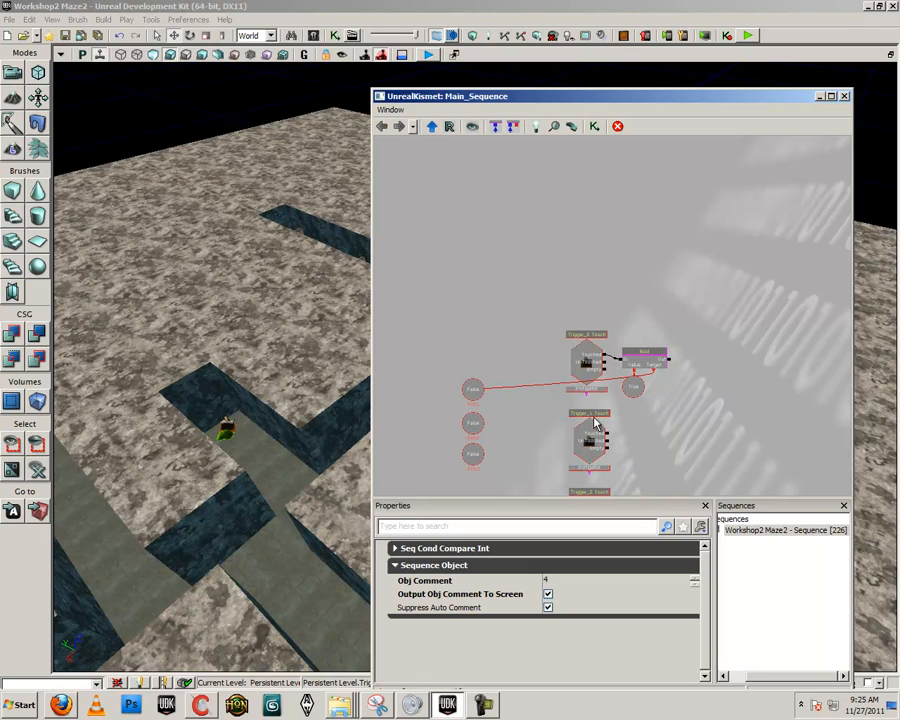
drag(592, 400, 626, 396)
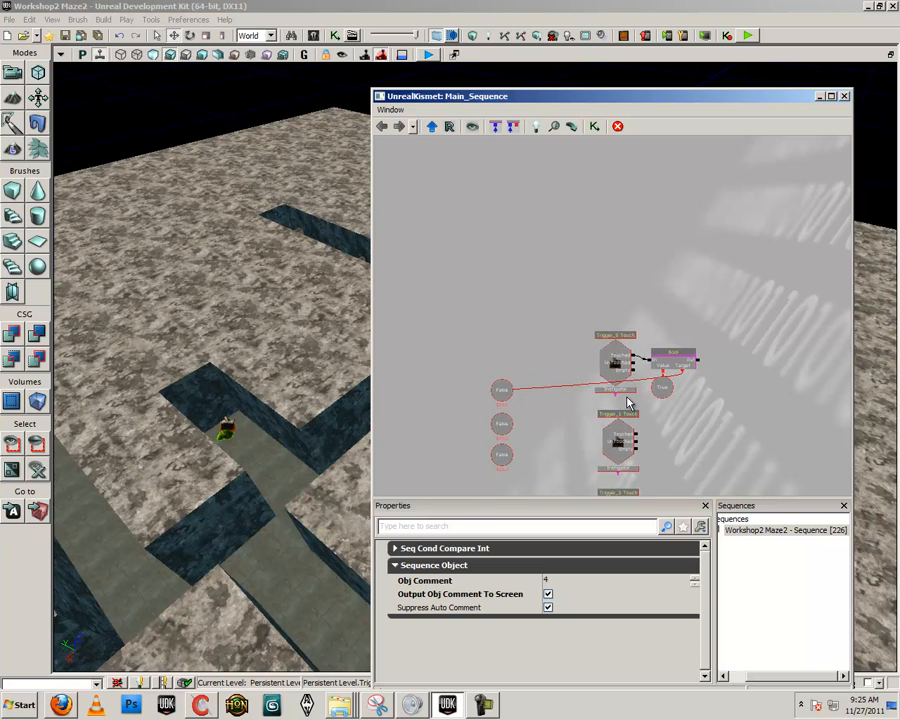
- Remove the link between the Target of the Trigger_0 Set Bool action and the Blob1 variable
scroll(628, 403, down, 5)
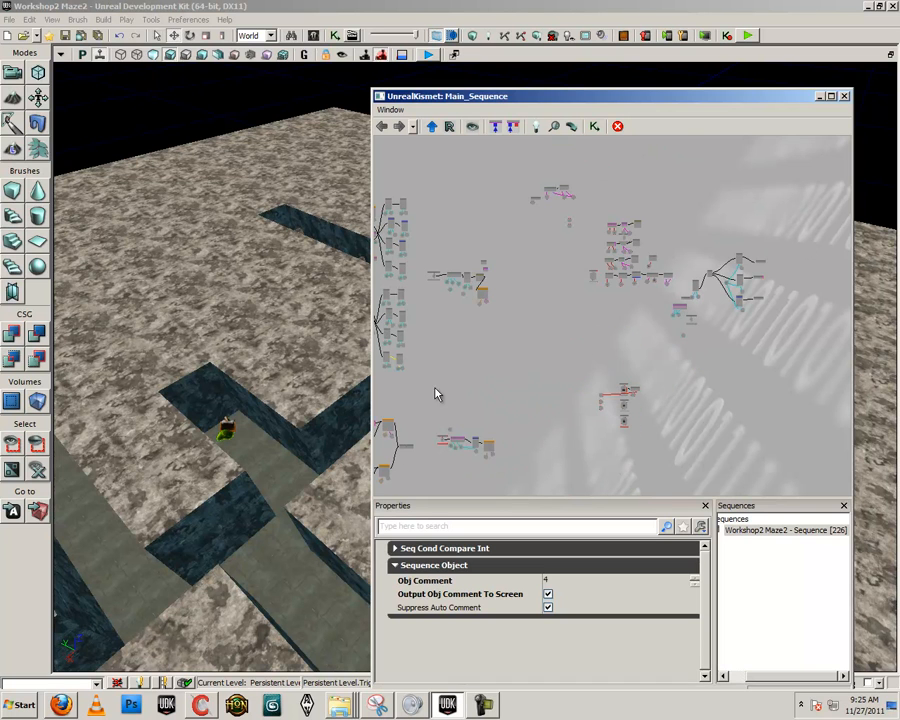
scroll(629, 454, up, 5)
drag(578, 284, 551, 393)
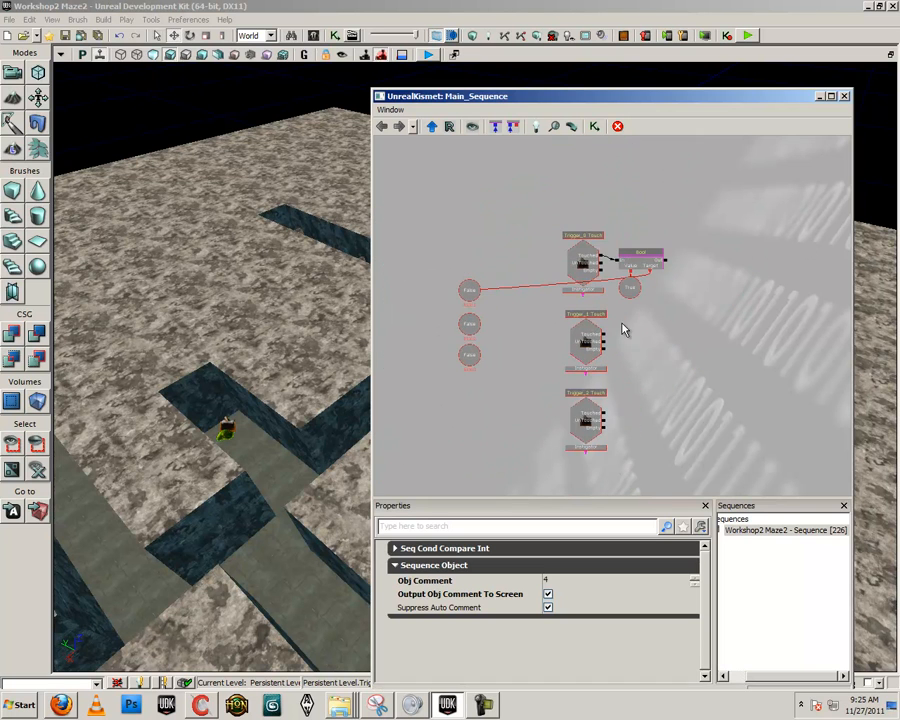
click(651, 280)
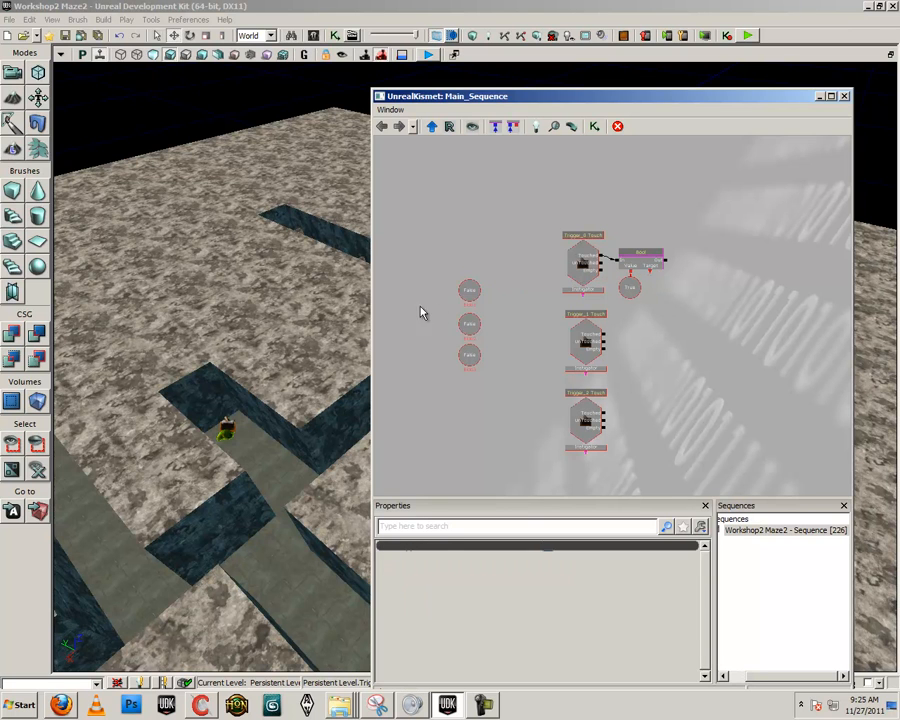
- Add a Named Variable below the Trigger_0 Set Bool action
click(469, 289)
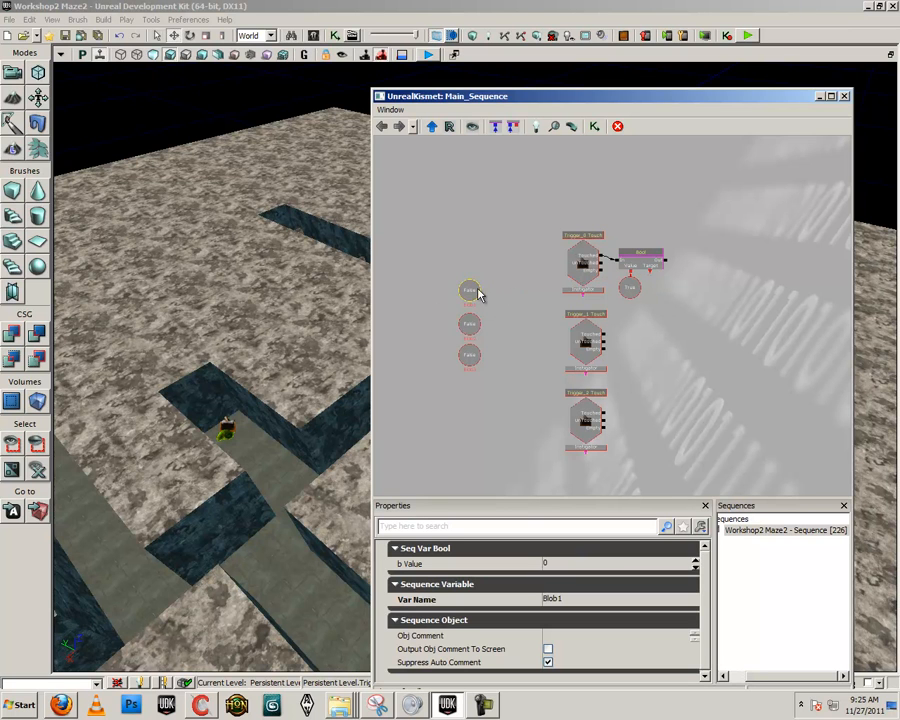
drag(639, 364, 609, 396)
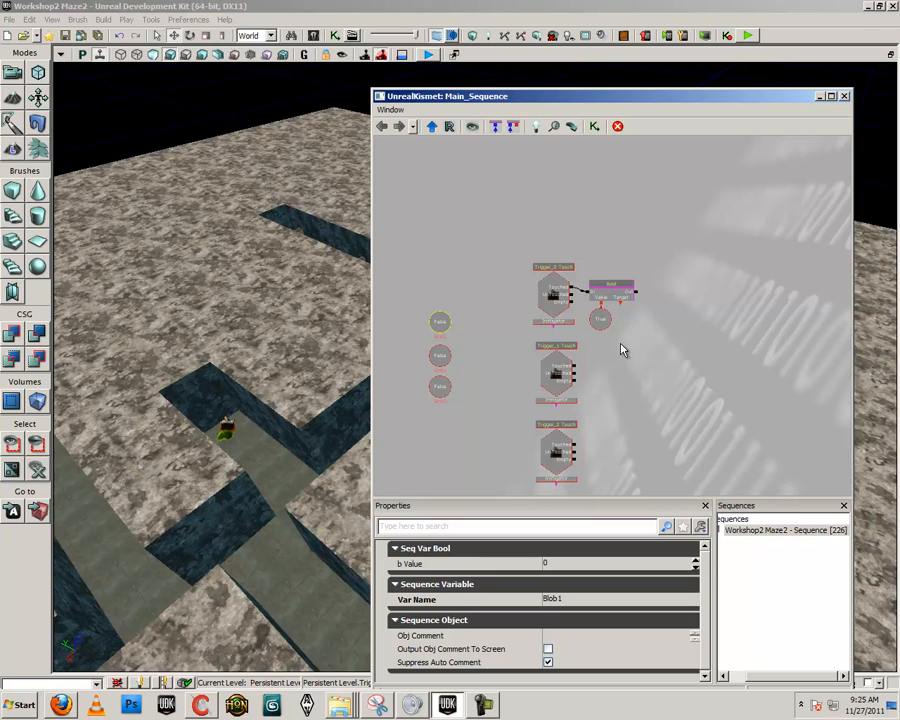
right_click(620, 345)
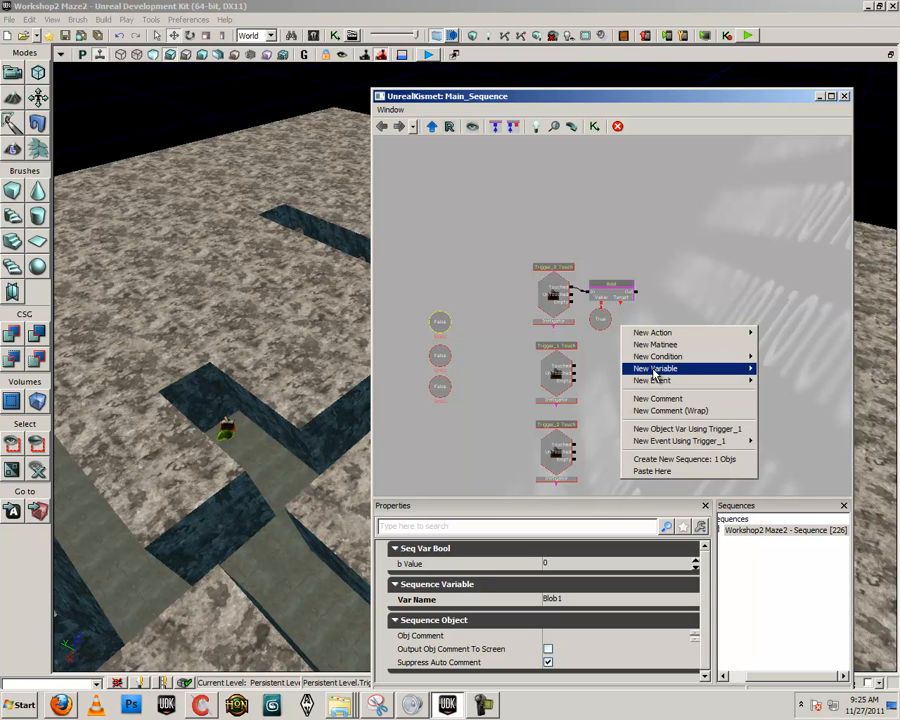
mouse_move(677, 371)
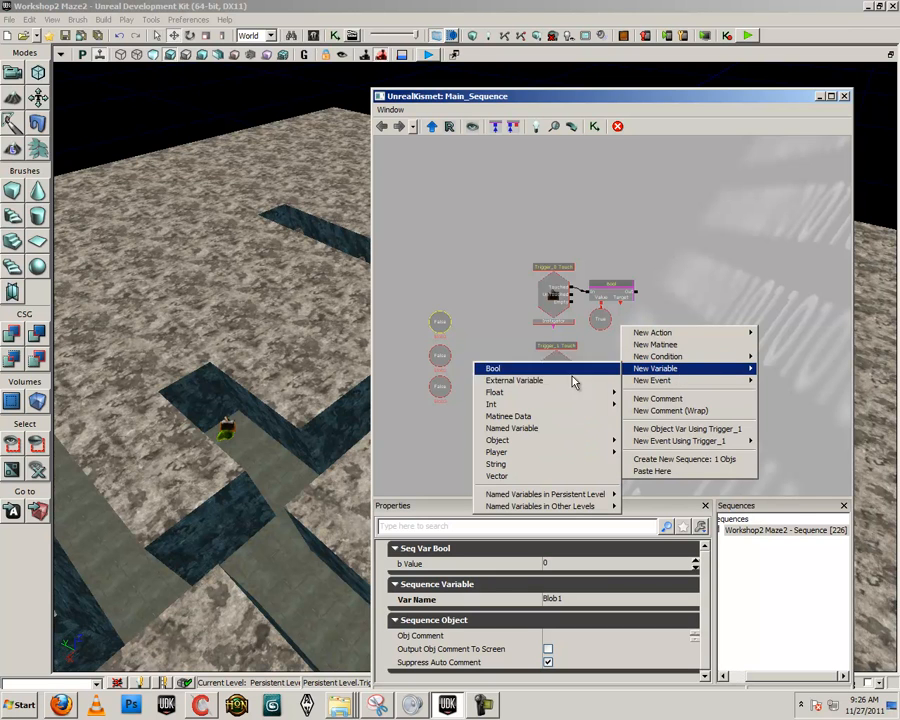
click(556, 428)
mouse_move(638, 353)
ctrl+mouse_down()
mouse_move(638, 330)
mouse_move(639, 378)
ctrl+mouse_up()
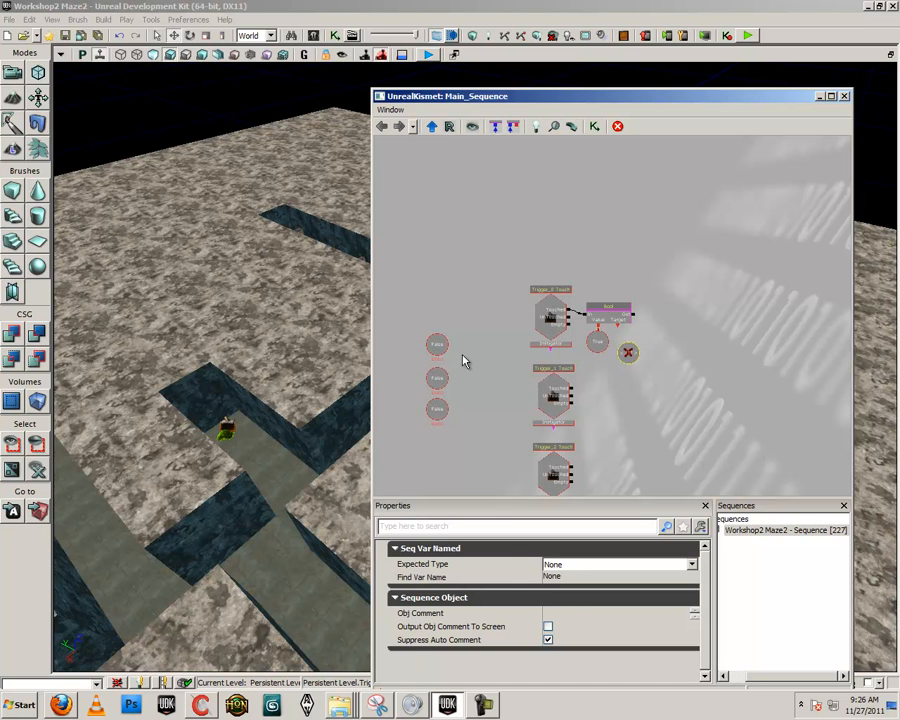
- Set the new named variable's Find Var Name to Blob1
drag(473, 376, 505, 392)
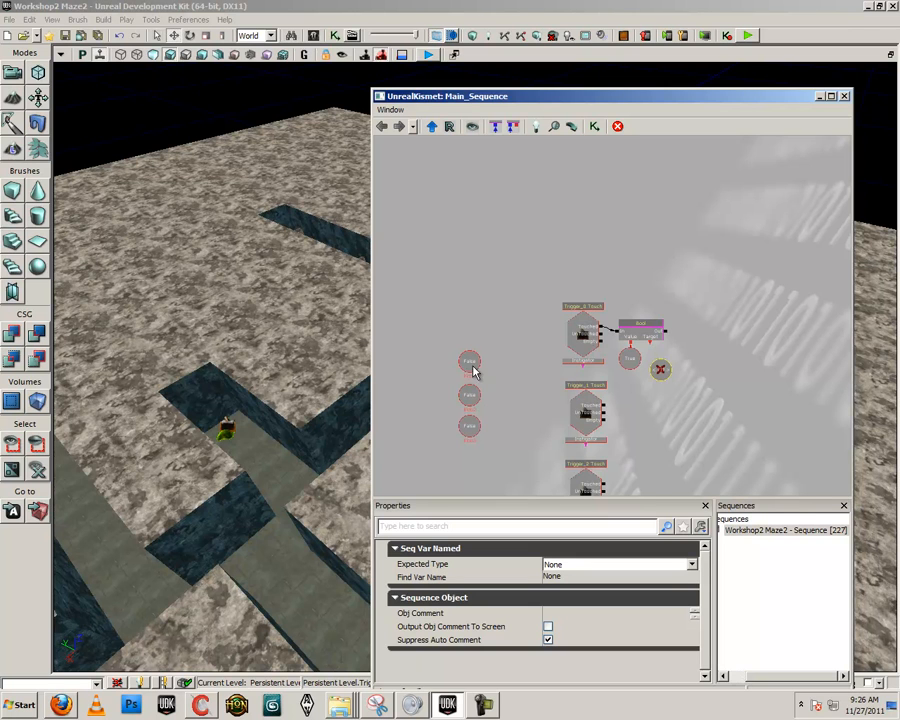
scroll(548, 434, up, 2)
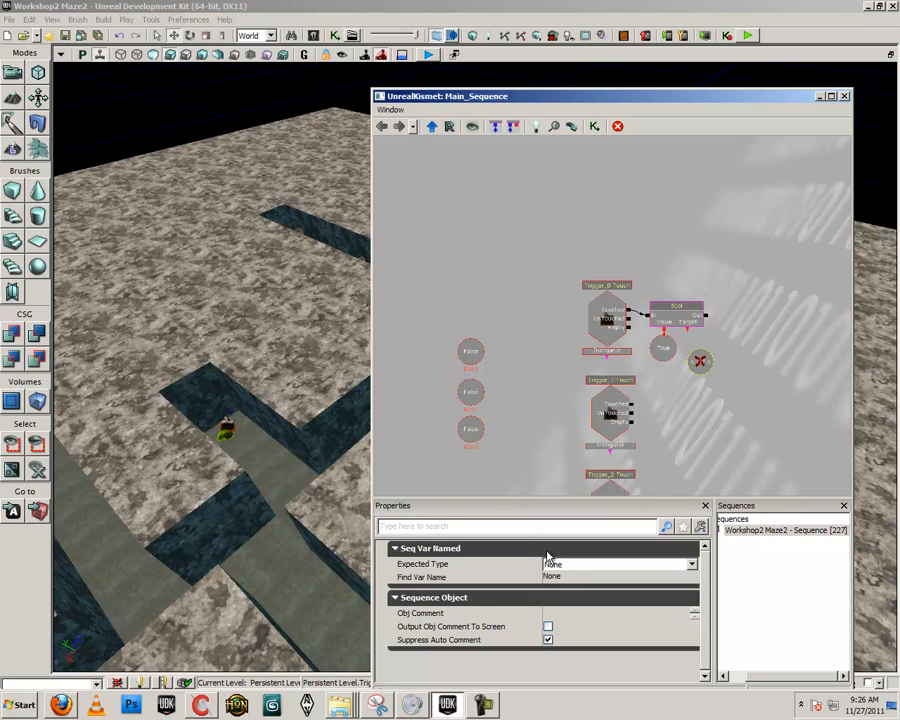
click(567, 581)
text(blob1)
key(Return)
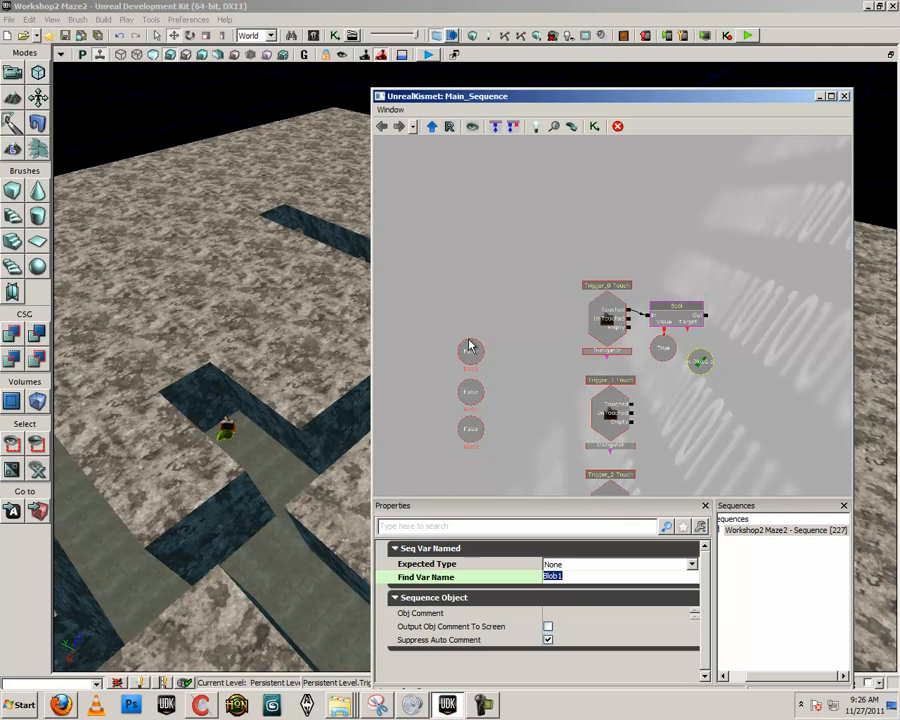
- Link the Trigger_0 Set Bool action's Target to the Blob1 named variable and arrange the action and its variables beside the trigger
drag(686, 331, 716, 406)
click(724, 418)
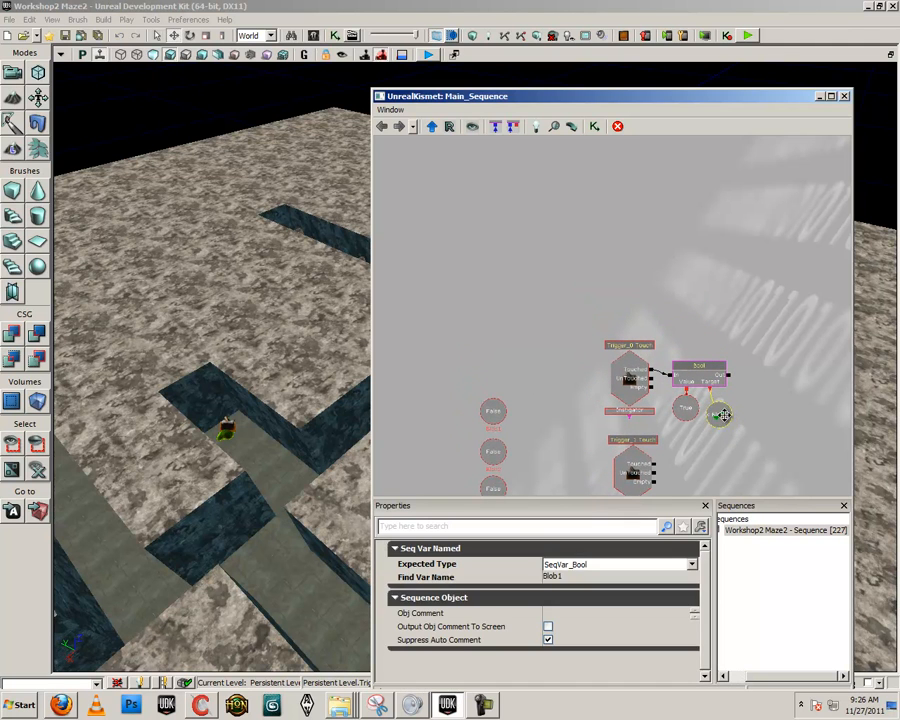
click(719, 382)
ctrl+click(685, 408)
ctrl+click(716, 408)
ctrl+drag(712, 377, 655, 379)
- Locate the Trigger_0 trigger in the maze and check the properties of the Blob1 variable
scroll(611, 382, down, 5)
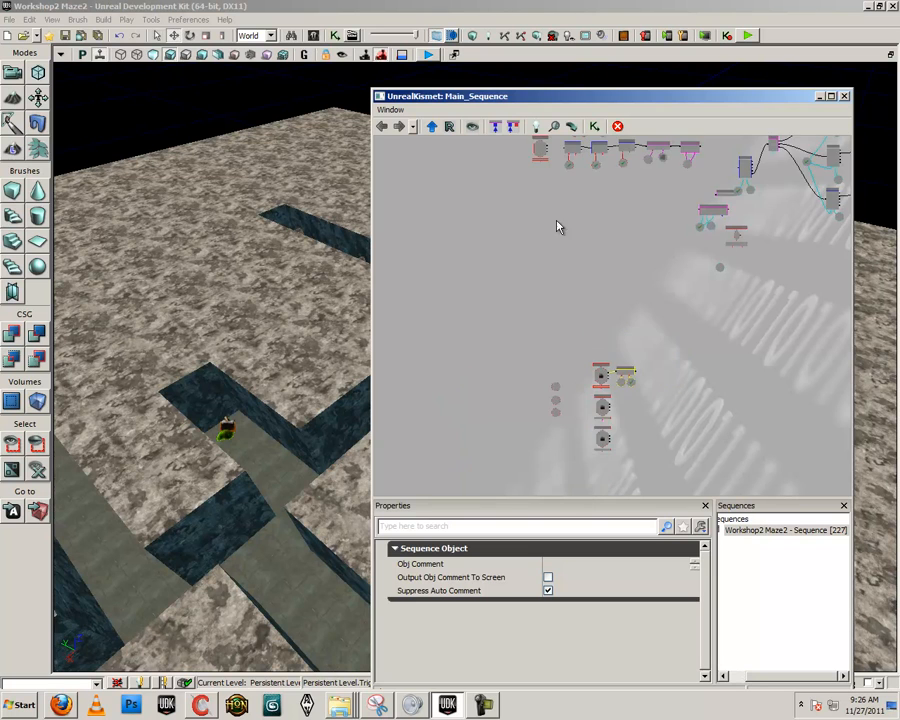
scroll(620, 388, up, 3)
drag(636, 399, 628, 411)
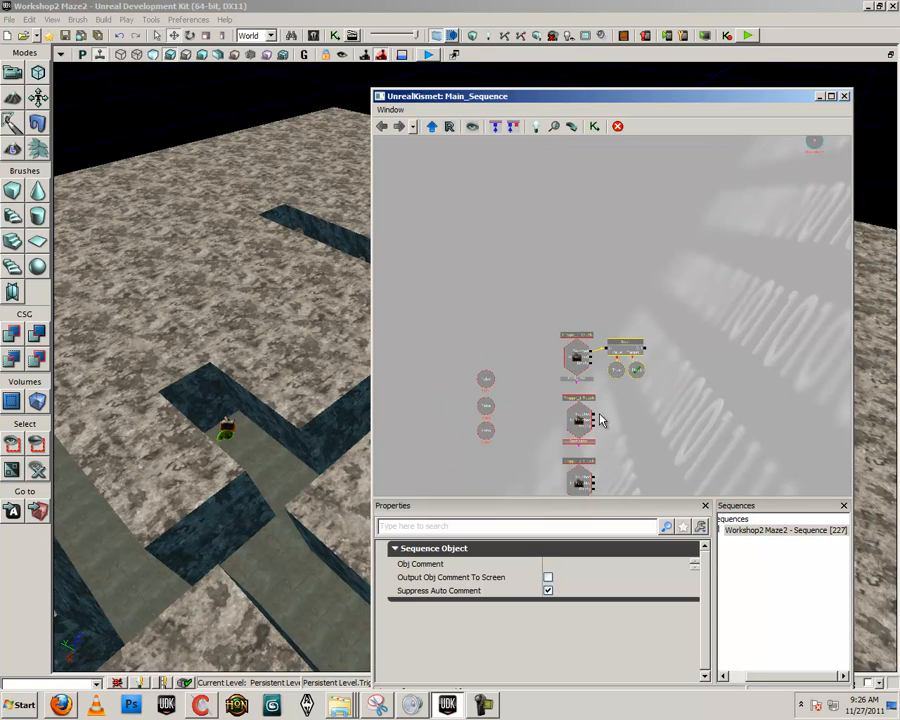
scroll(593, 426, up, 2)
drag(601, 404, 638, 403)
double_click(533, 323)
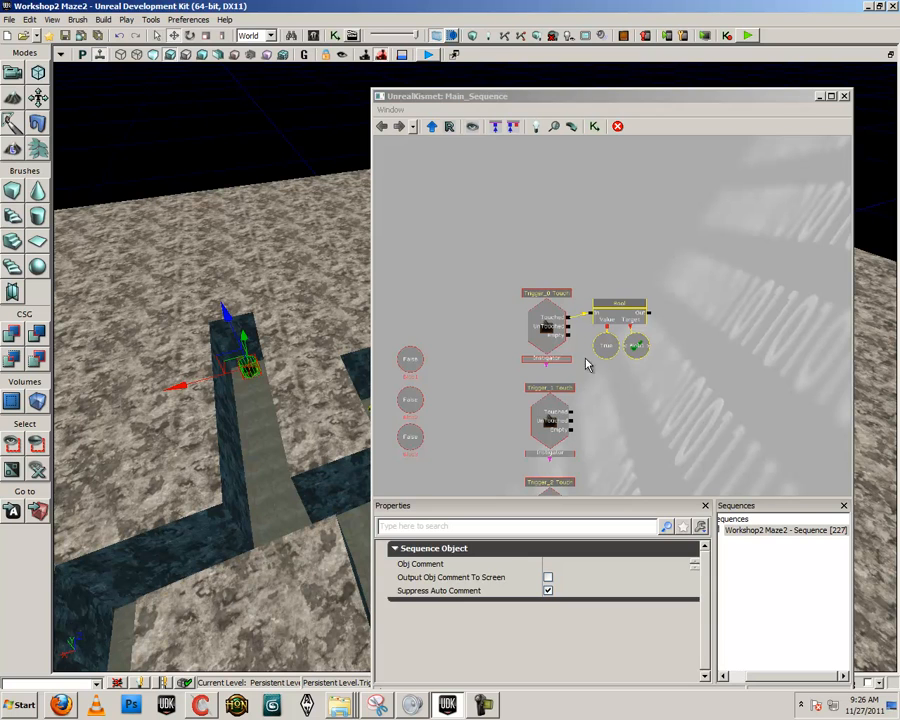
click(412, 358)
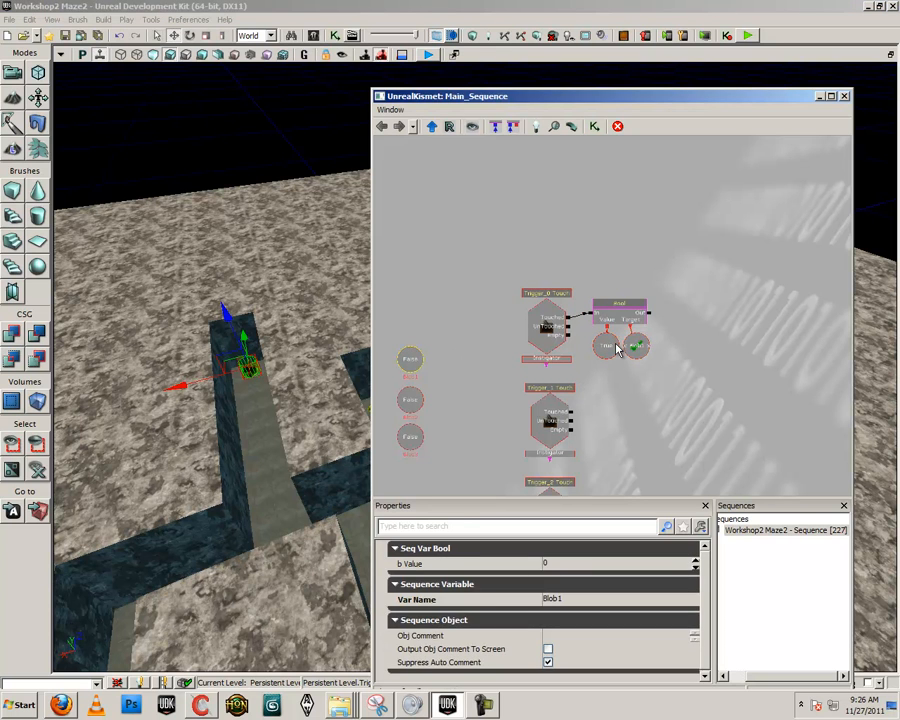
- Copy the Set Bool action with its two variables and paste the copy beside the Trigger_1 Touch event
click(658, 384)
drag(676, 373, 593, 290)
drag(622, 387, 635, 336)
key(ctrl+v)
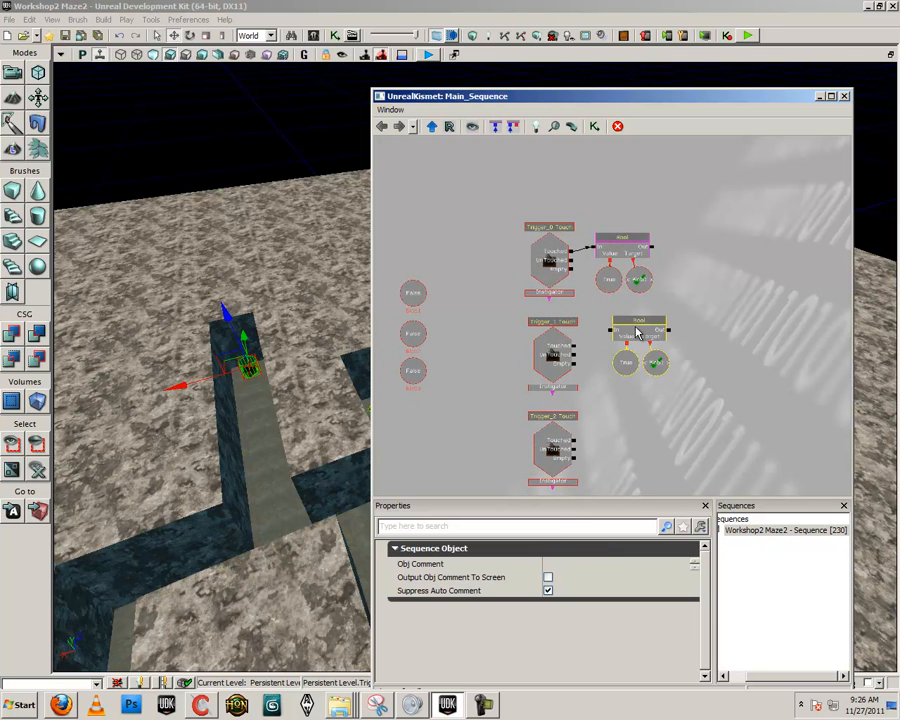
- Paste a second Set Bool group beside Trigger_2 Touch and connect the Touched outputs of Trigger_1 and Trigger_2 to their Set Bool actions
key(ctrl+v)
drag(639, 392, 640, 345)
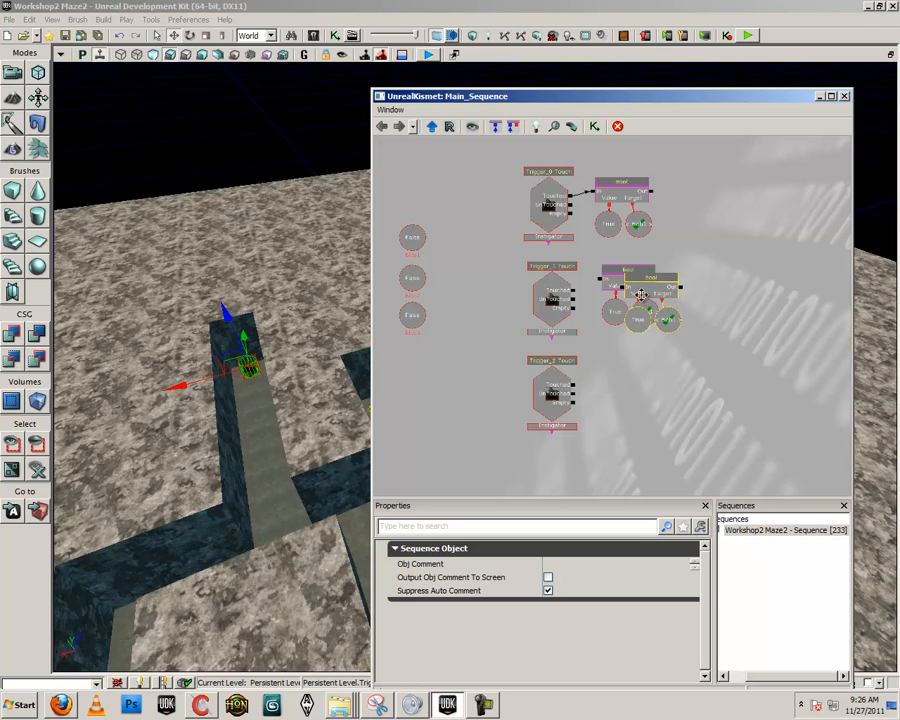
drag(641, 292, 628, 386)
drag(600, 278, 581, 298)
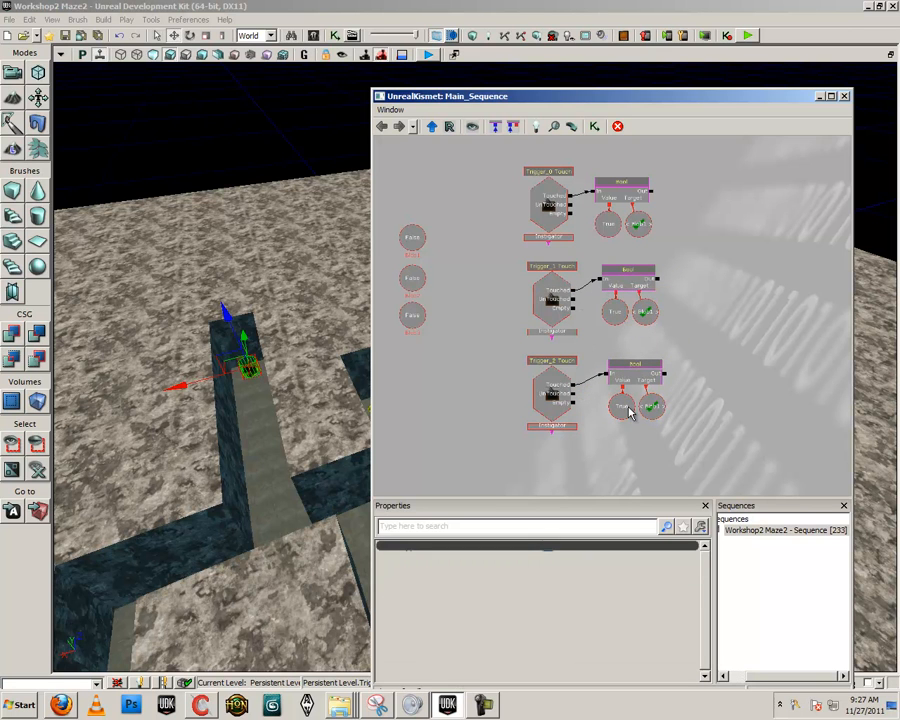
- Set Find Var Name to Blob2 on the Trigger_1 group's named variable and to Blob3 on the Trigger_2 group's
click(644, 314)
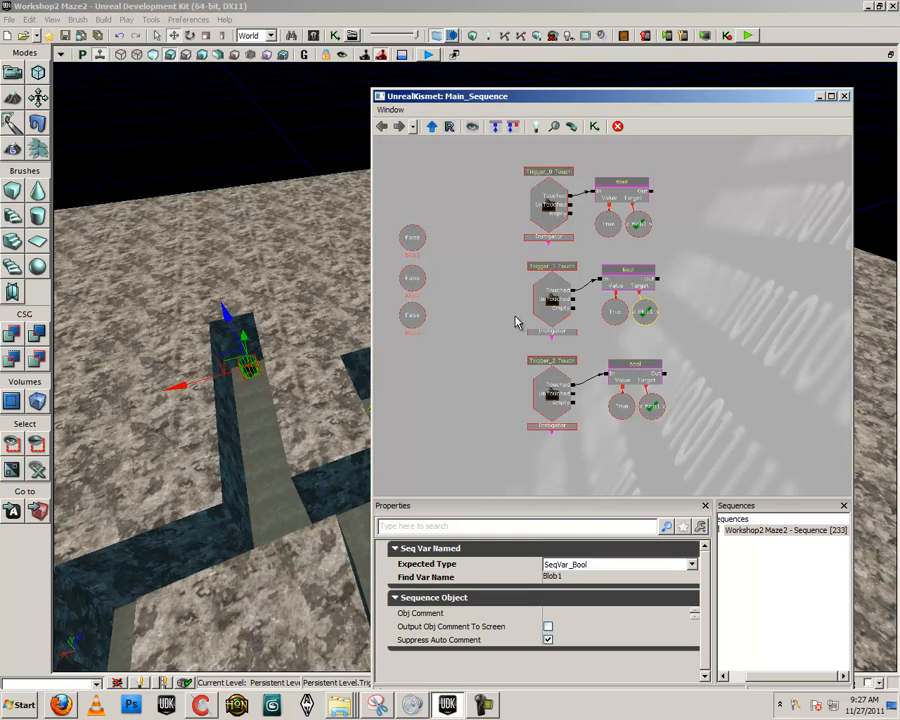
click(588, 577)
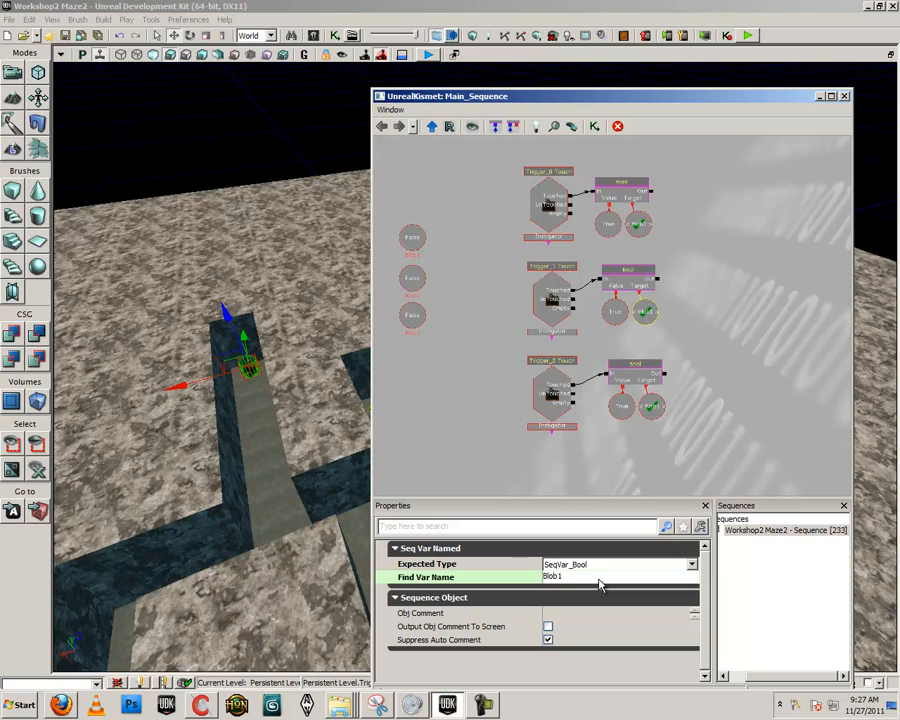
click(652, 408)
click(604, 579)
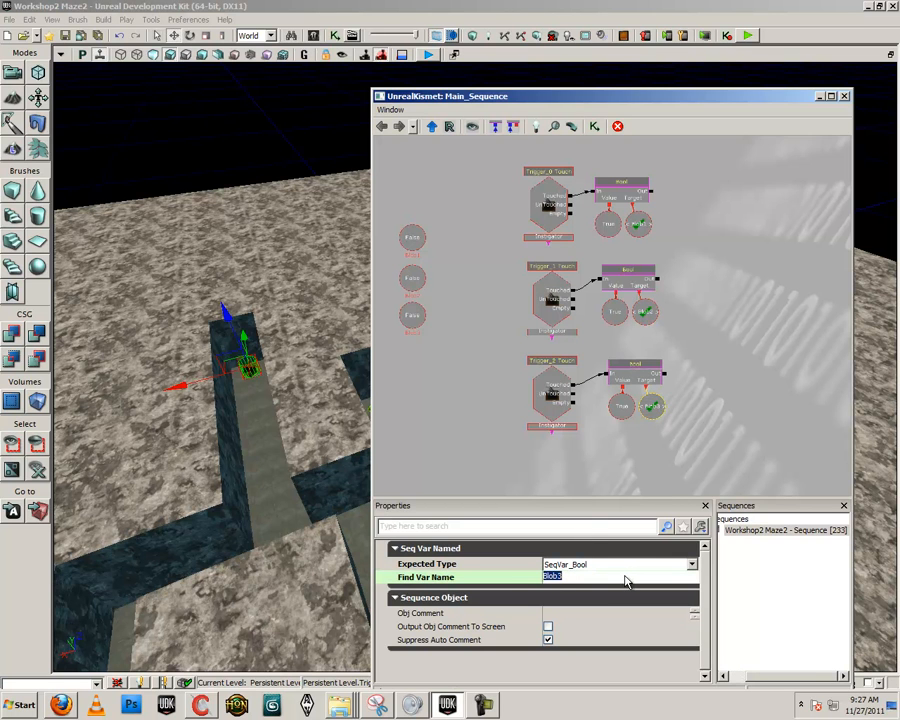
- Move the Trigger_2 Set Bool action and its variables closer to the Trigger_2 Touch event
mouse_move(325, 432)
right_down()
mouse_move(330, 445)
mouse_move(325, 432)
right_up()
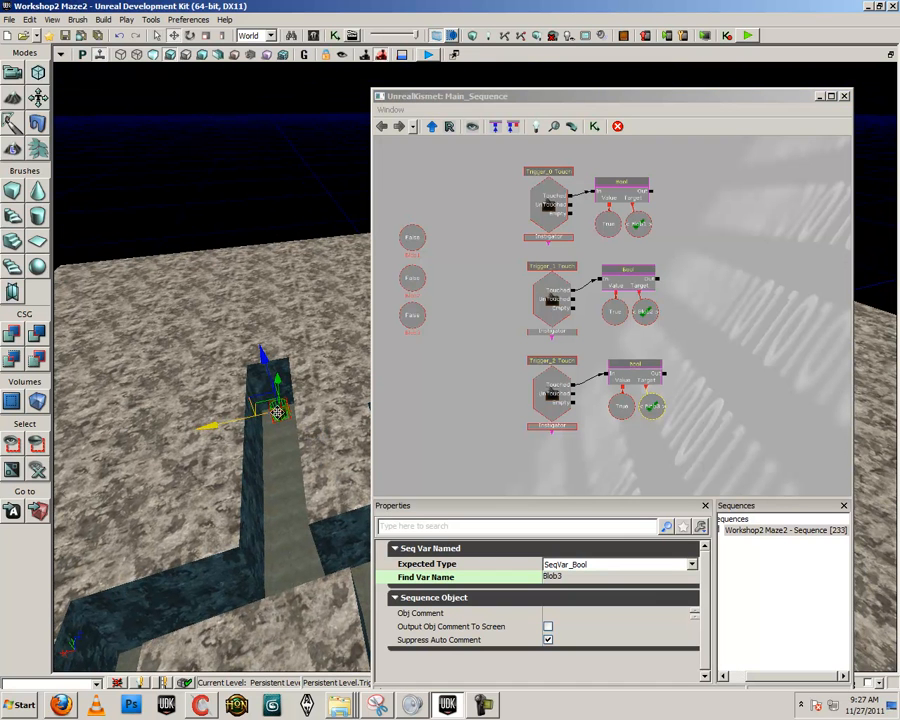
right_drag(267, 413, 376, 421)
drag(693, 325, 610, 303)
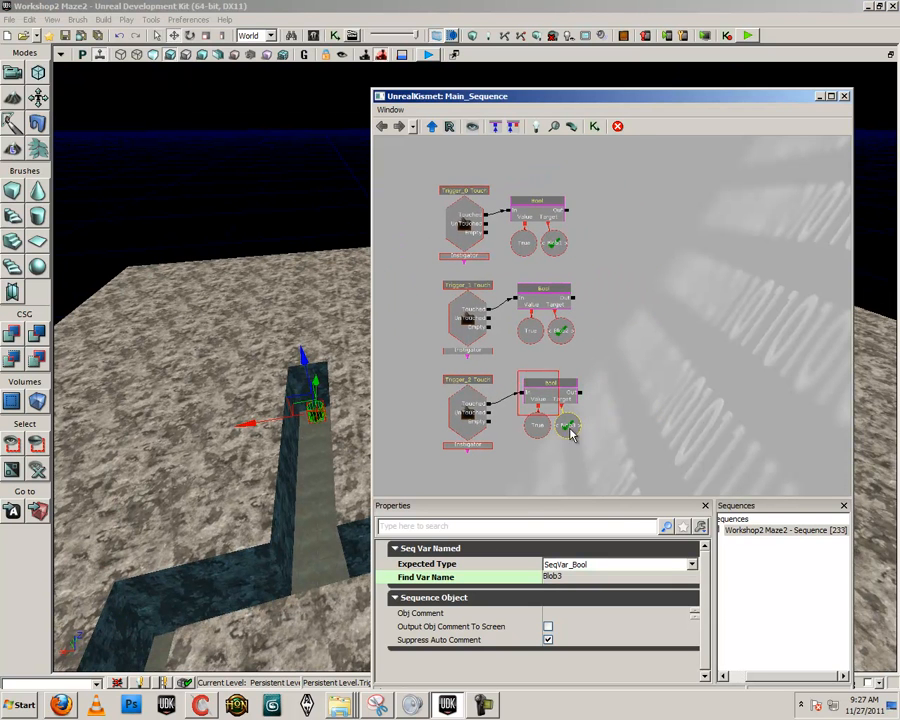
click(537, 400)
drag(607, 362, 579, 305)
- Add an Actor Destroy action beside the Trigger_0 Set Bool action and connect the Set Bool's Out to its In
right_click(575, 300)
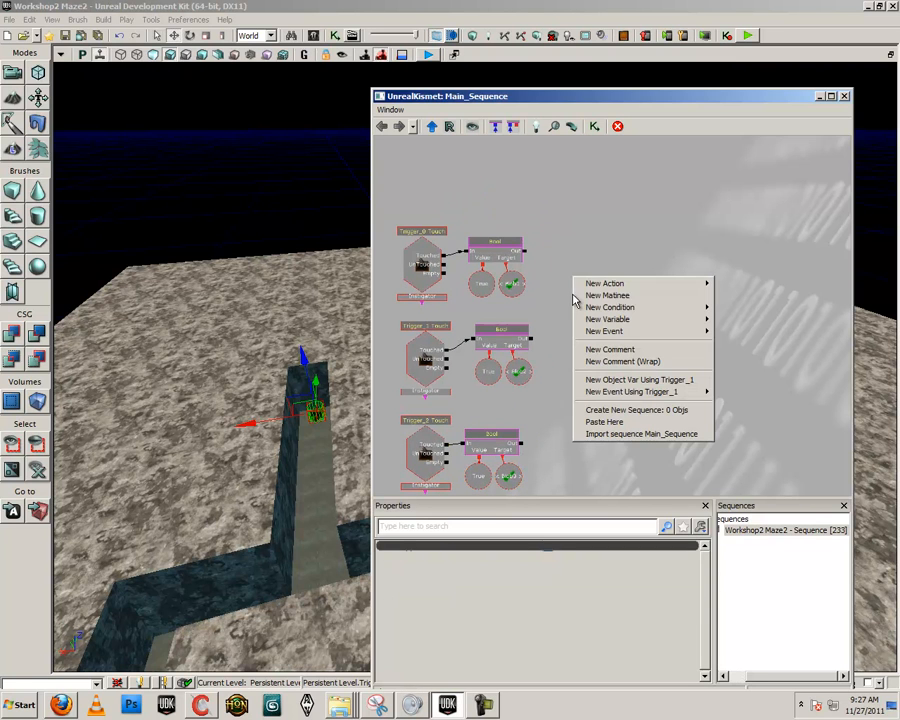
mouse_move(595, 282)
mouse_move(743, 285)
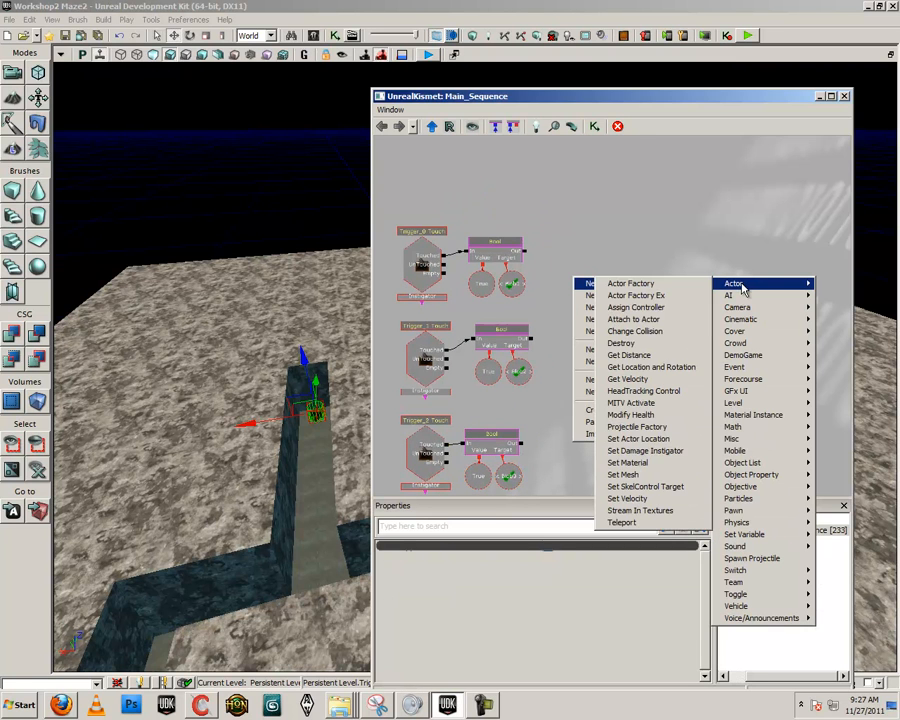
click(645, 345)
drag(582, 307, 561, 258)
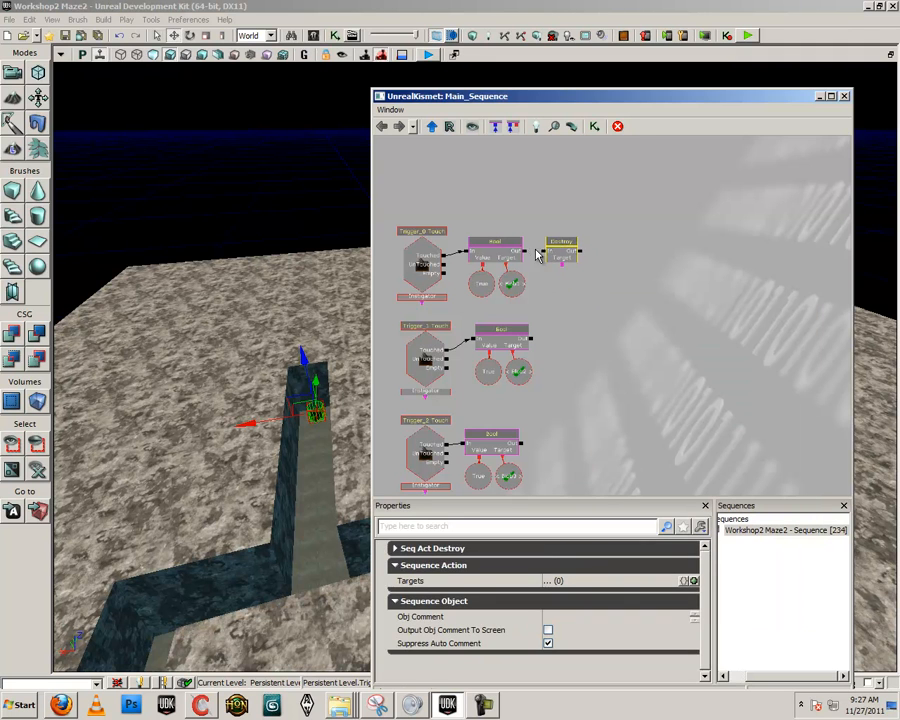
click(532, 258)
- Duplicate the Destroy action for the Trigger_1 and Trigger_2 rows and connect each Set Bool's Out to its copy
click(561, 262)
key(ctrl+c)
key(ctrl+v)
drag(625, 330, 555, 347)
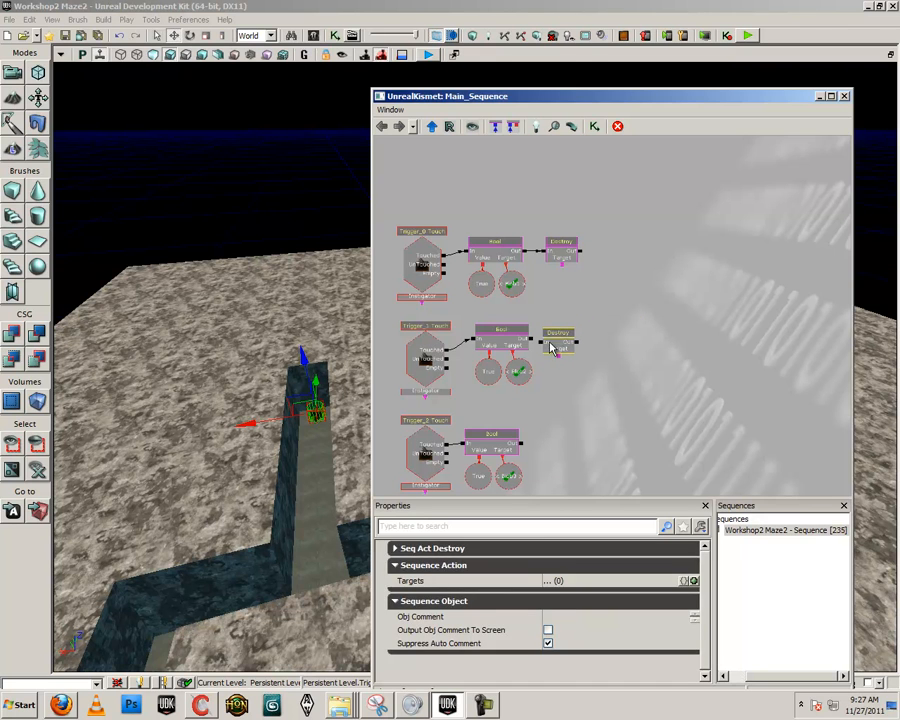
click(538, 346)
key(ctrl+v)
drag(632, 334, 540, 450)
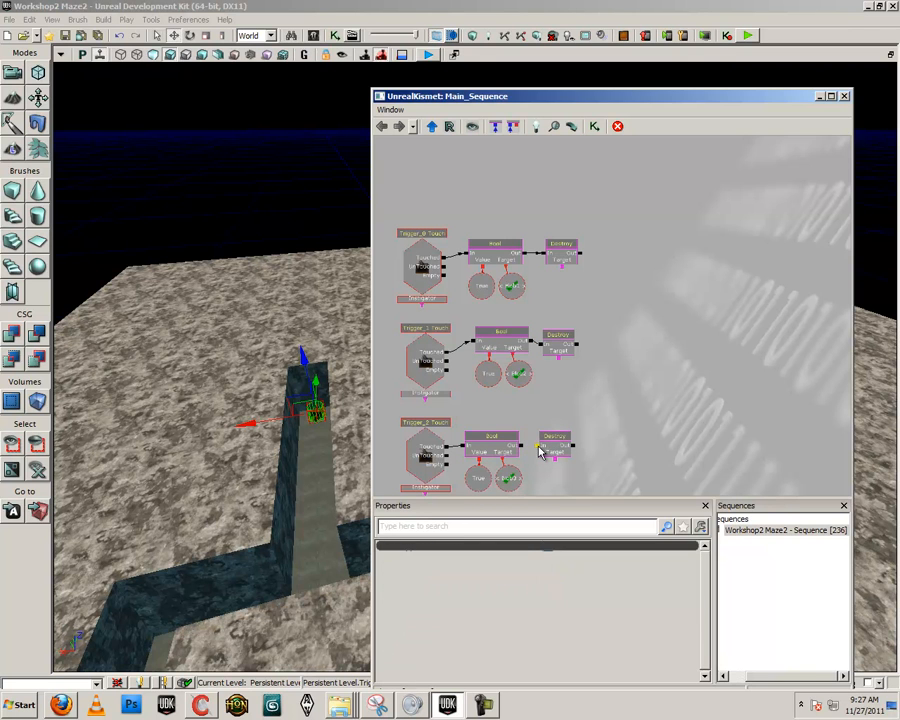
- Select InterpActor_0 in the maze and attach it as a new object variable to the Target of the Trigger_0 row's Destroy action
click(559, 262)
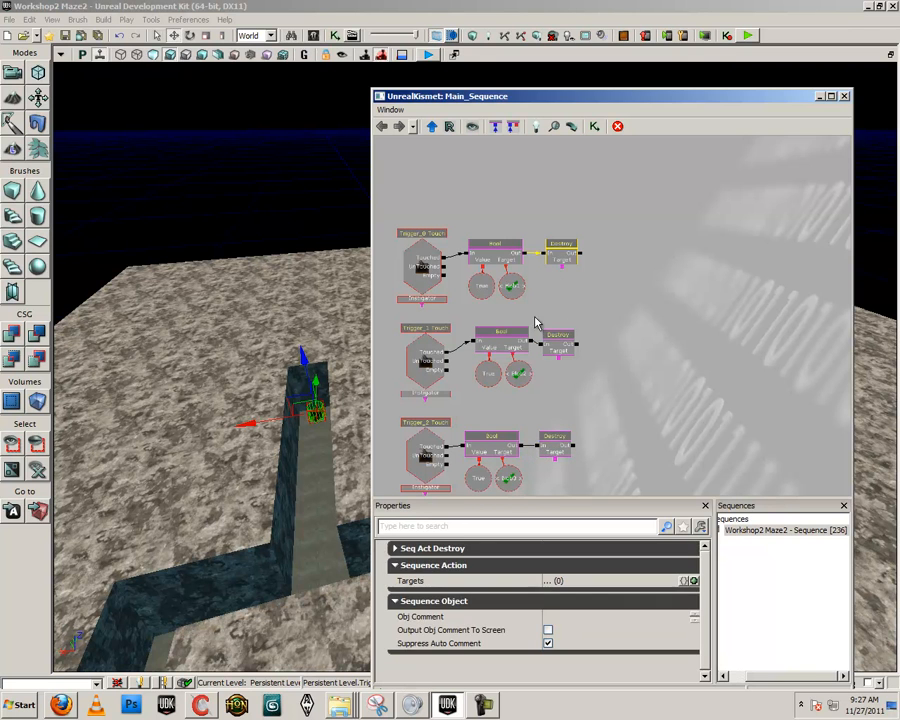
right_drag(295, 432, 300, 577)
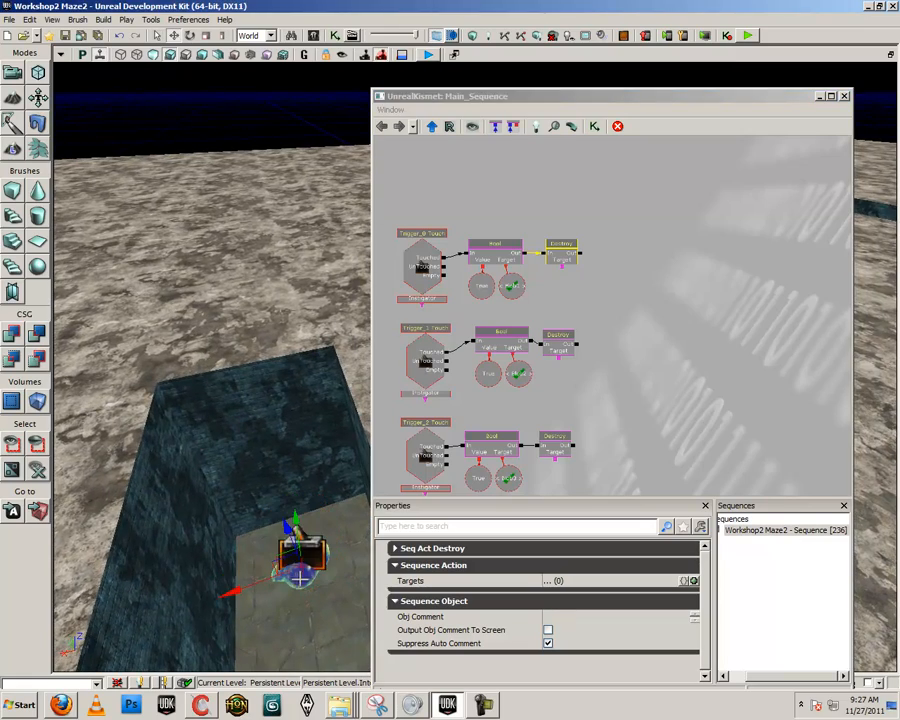
right_click(565, 268)
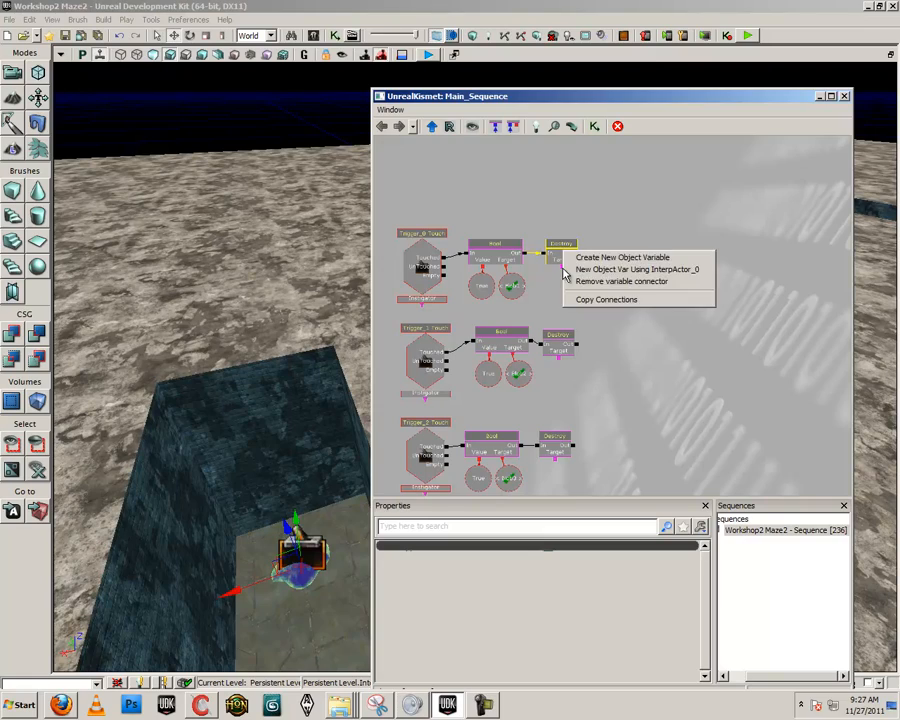
click(574, 267)
- Attach the second blob's InterpActor from the maze as a new object variable to the Target of the Trigger_1 row's Destroy action
right_drag(362, 477, 362, 477)
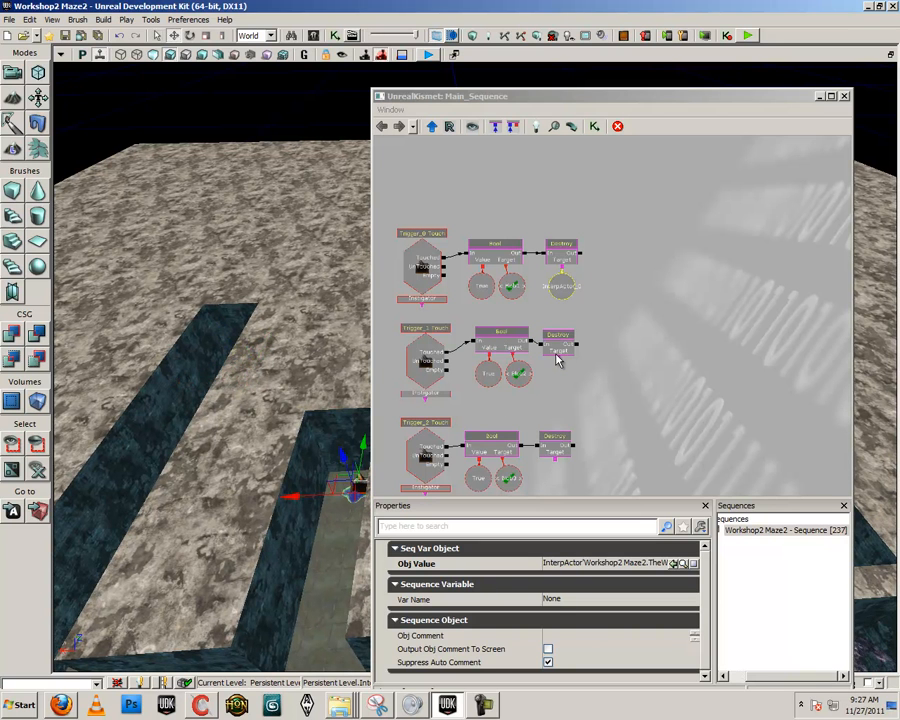
right_click(556, 360)
click(563, 364)
right_click(560, 352)
click(600, 358)
- Attach the third blob's InterpActor from the maze as a new object variable to the Target of the Trigger_2 row's Destroy action
right_drag(895, 497, 348, 430)
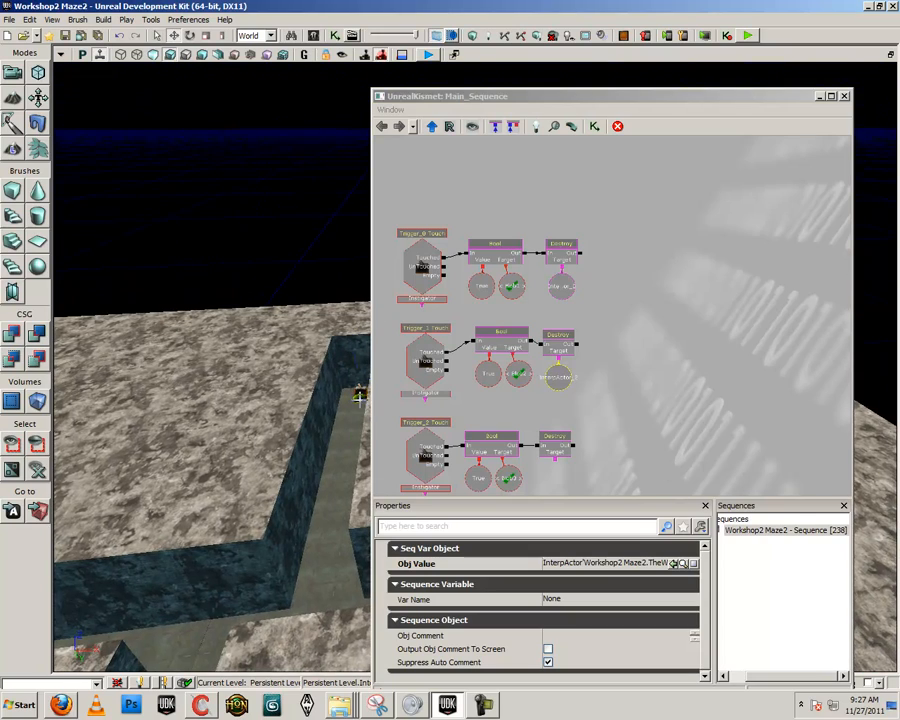
right_click(560, 455)
click(570, 459)
drag(567, 462, 566, 385)
drag(250, 455, 250, 225)
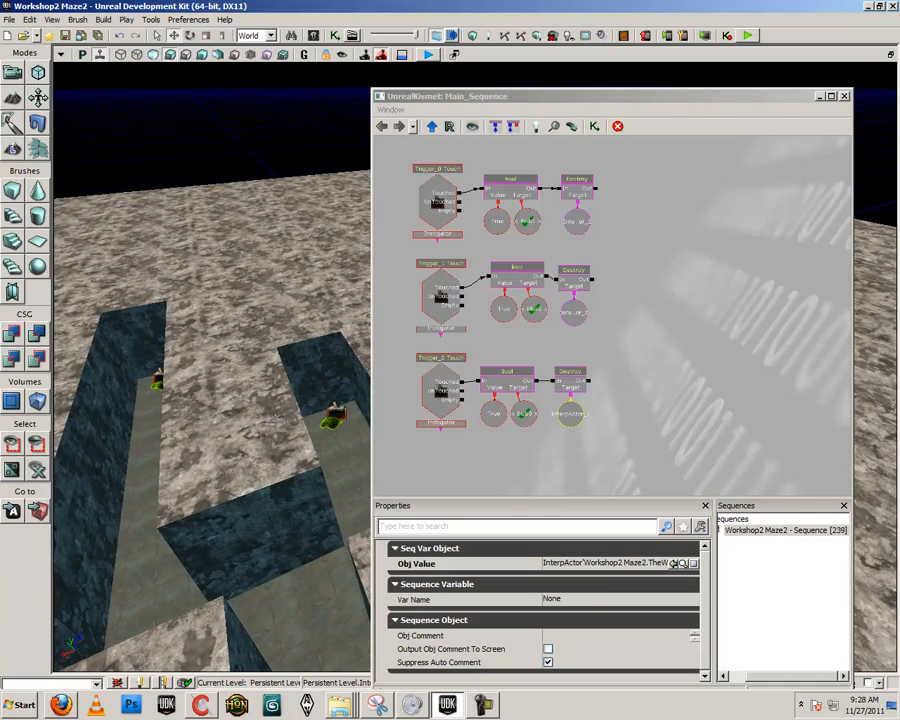
- Playtest the level from the maze corridor floor and walk up to a blob to test its trigger
drag(350, 428, 270, 437)
right_click(352, 486)
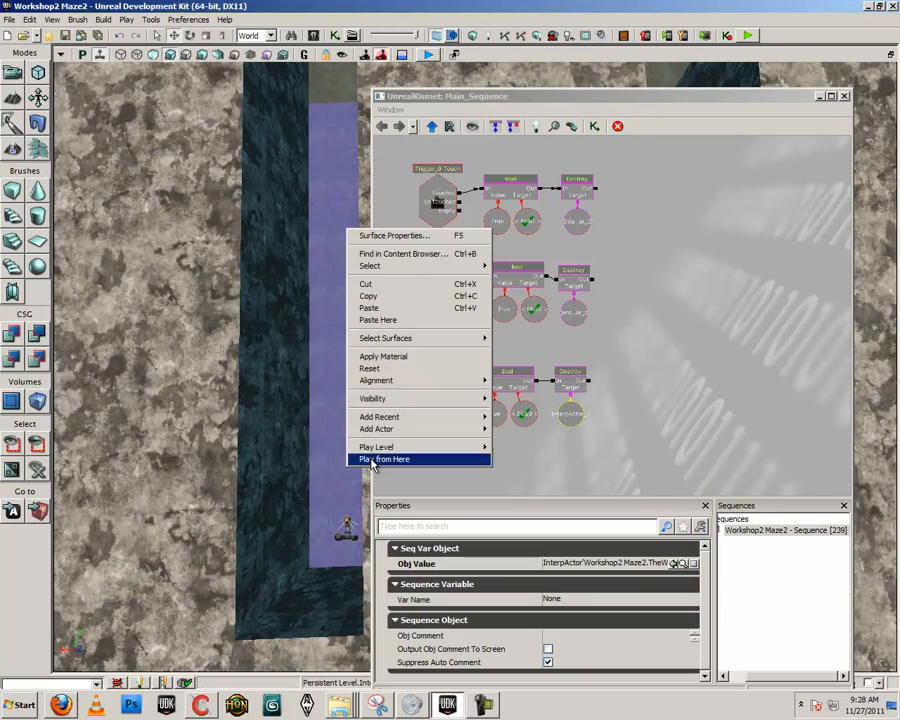
click(384, 459)
click(546, 389)
key(w)
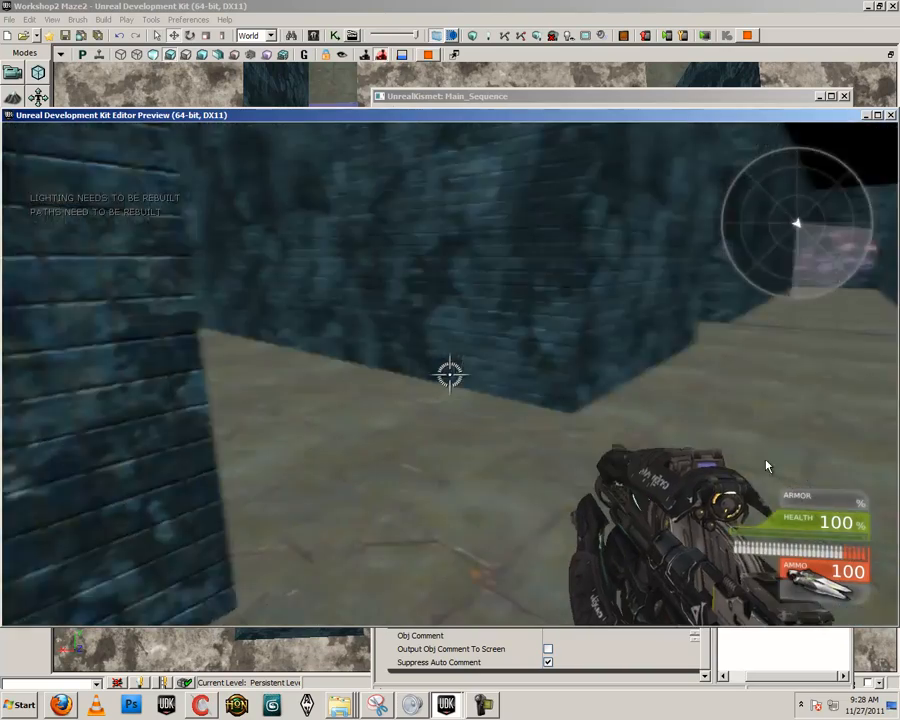
key(w)
key(w)
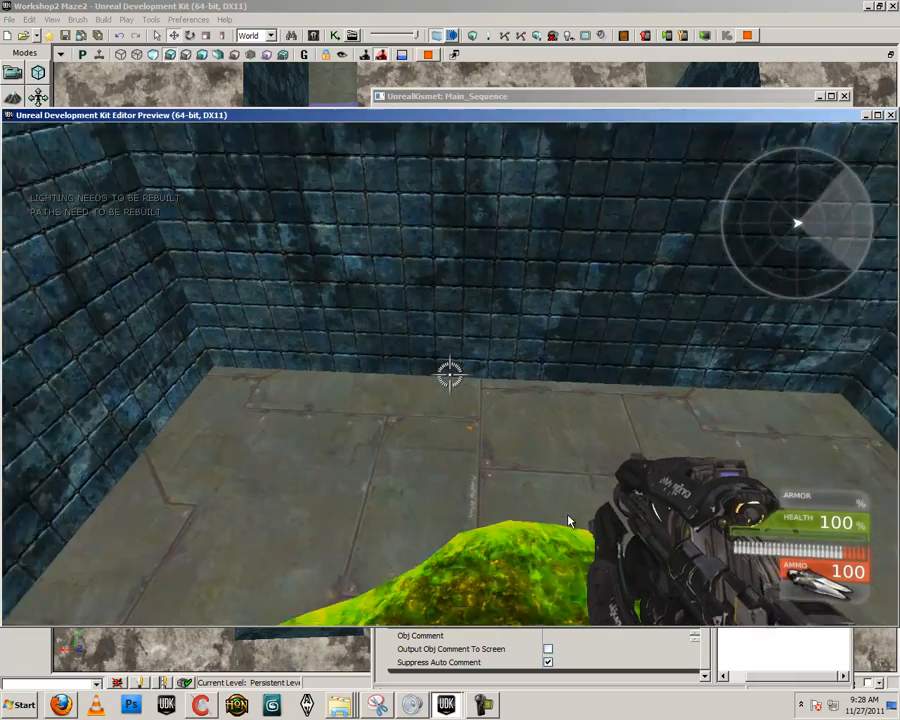
key(Escape)
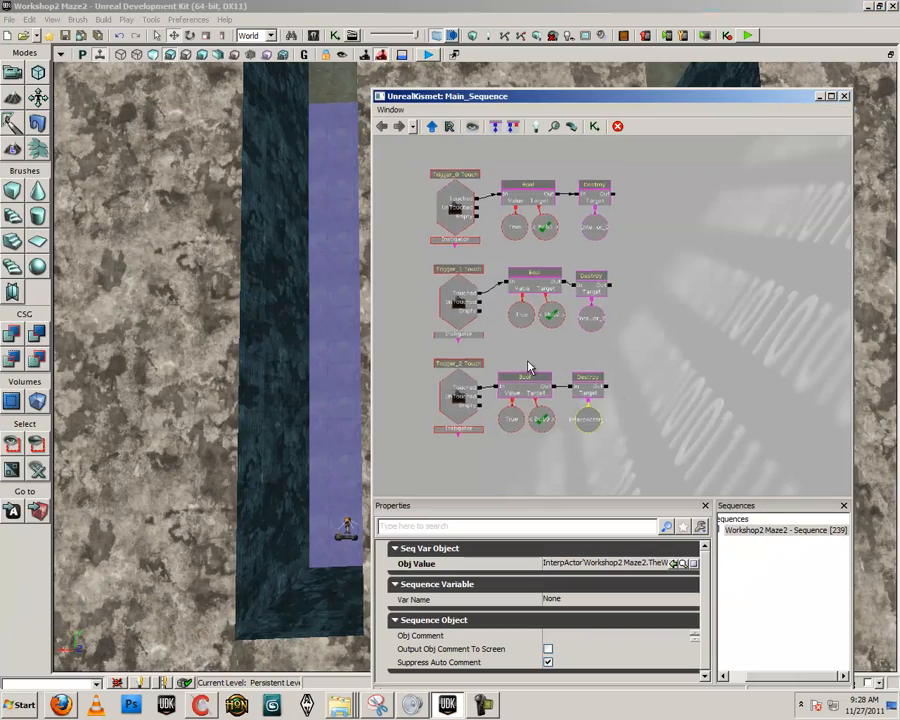
- Add a Player Spawned event in the empty space beside the Attach to Actor and Set Camera Target actions
scroll(635, 414, down, 5)
drag(622, 410, 565, 336)
scroll(565, 336, up, 5)
drag(593, 279, 552, 412)
scroll(538, 402, up, 2)
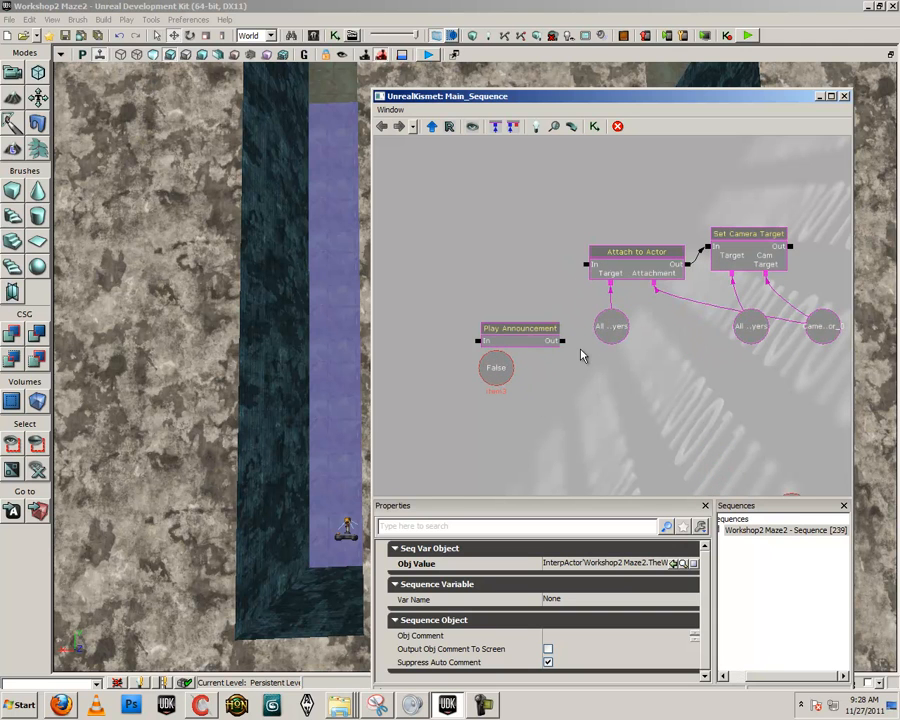
drag(836, 383, 639, 249)
click(524, 235)
right_click(526, 214)
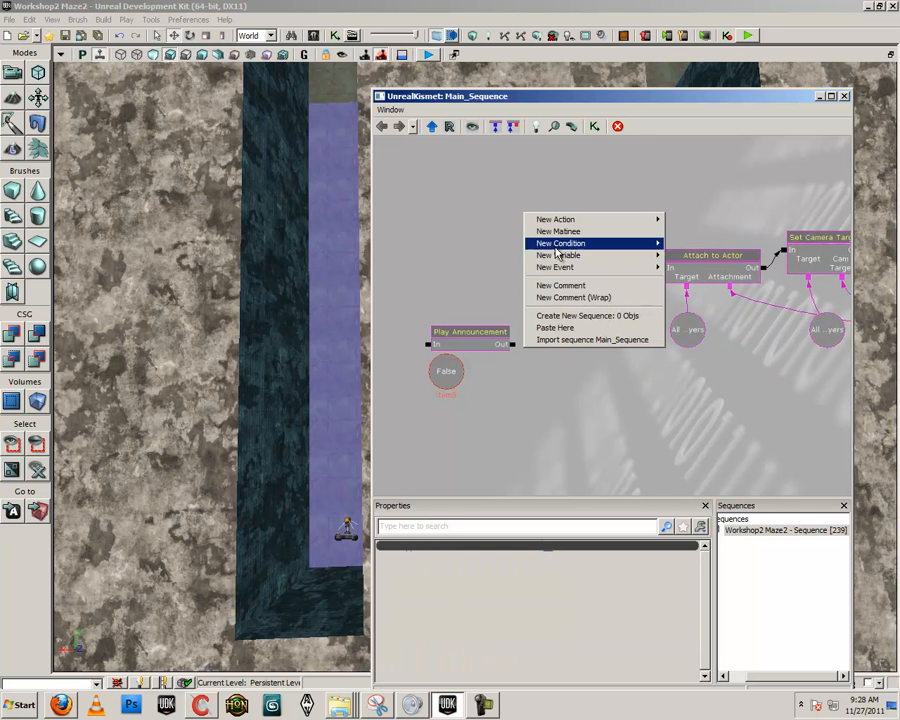
mouse_move(555, 270)
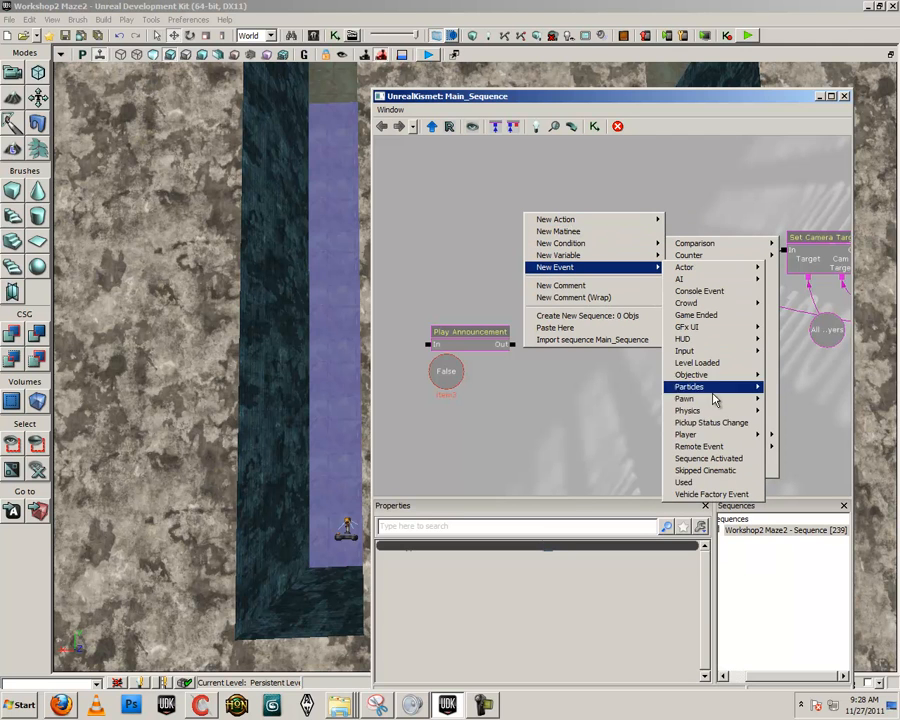
mouse_move(720, 436)
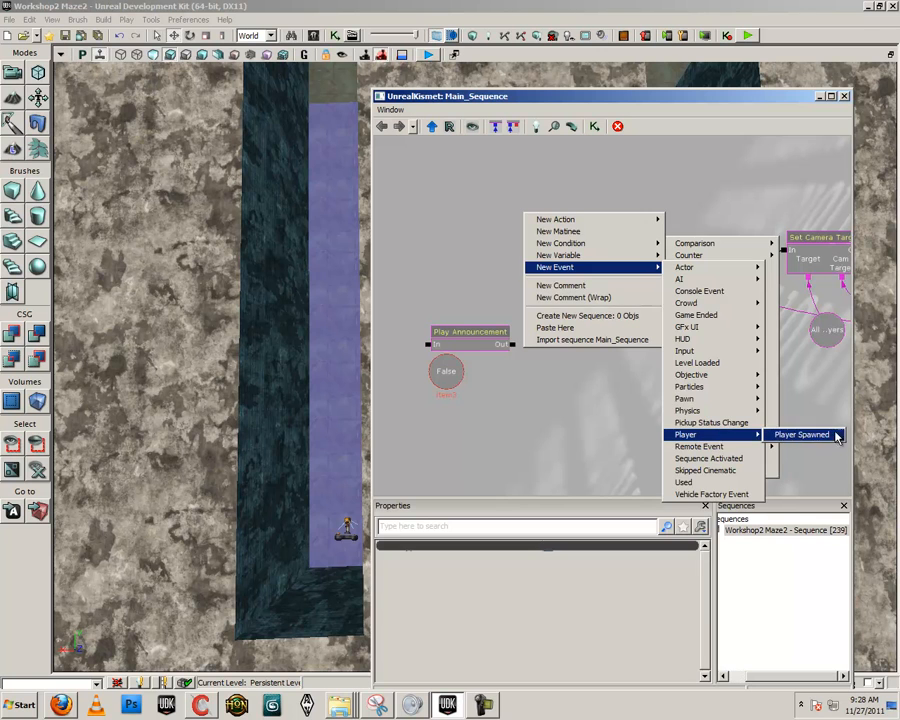
click(829, 434)
- Connect the Player Spawned event's Out to the In of Attach to Actor and place the event beside it
drag(632, 336, 561, 360)
ctrl+drag(498, 293, 590, 293)
drag(558, 394, 520, 340)
click(490, 284)
ctrl+drag(490, 284, 510, 271)
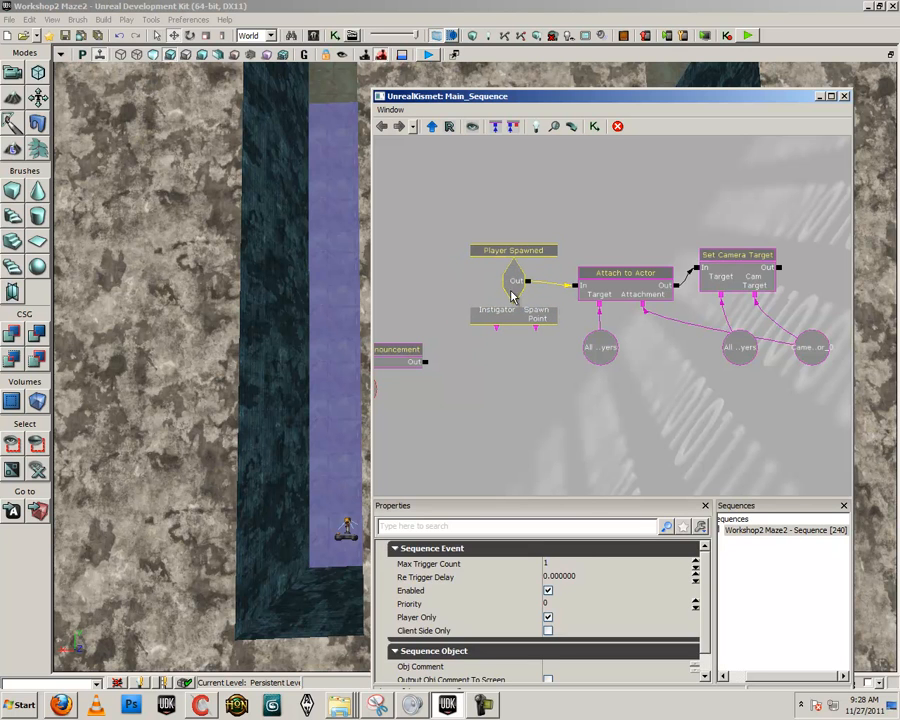
click(583, 565)
click(587, 447)
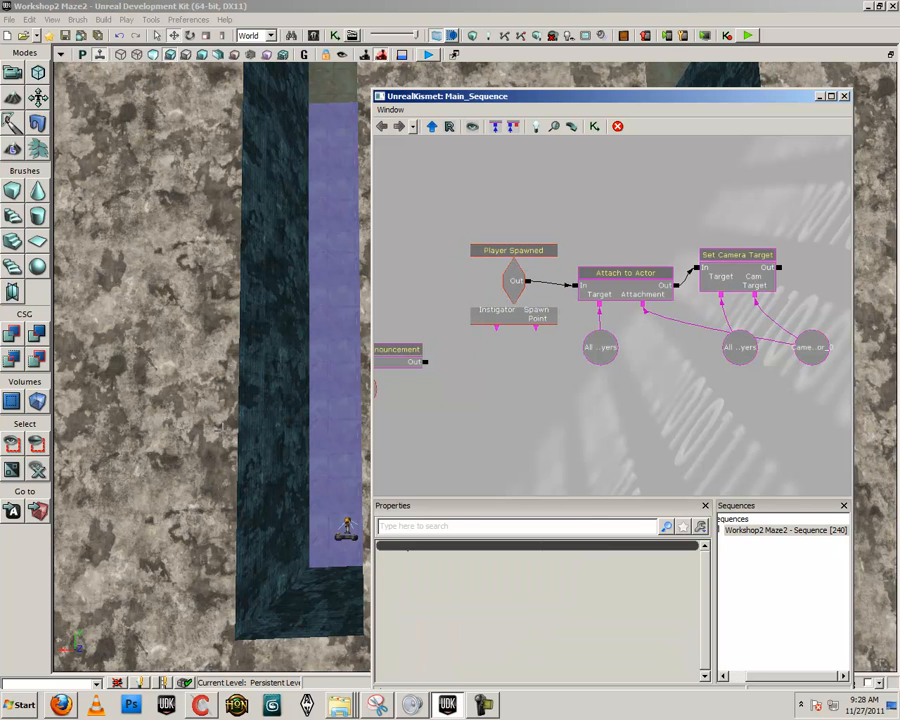
- Playtest briefly from the maze corridor to check the overhead camera on player spawn
right_click(326, 420)
click(360, 643)
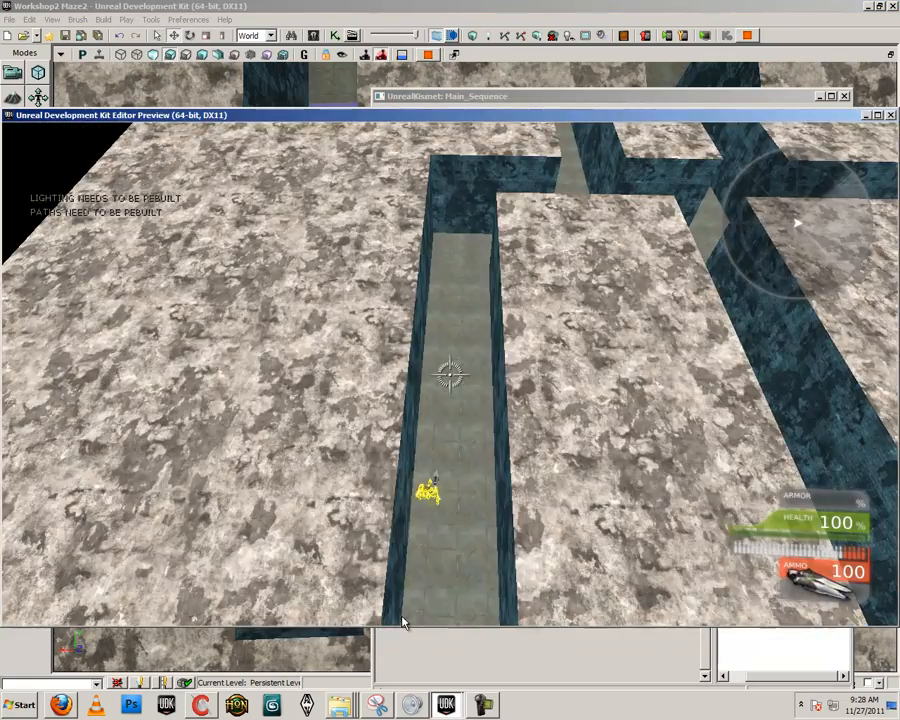
key(Escape)
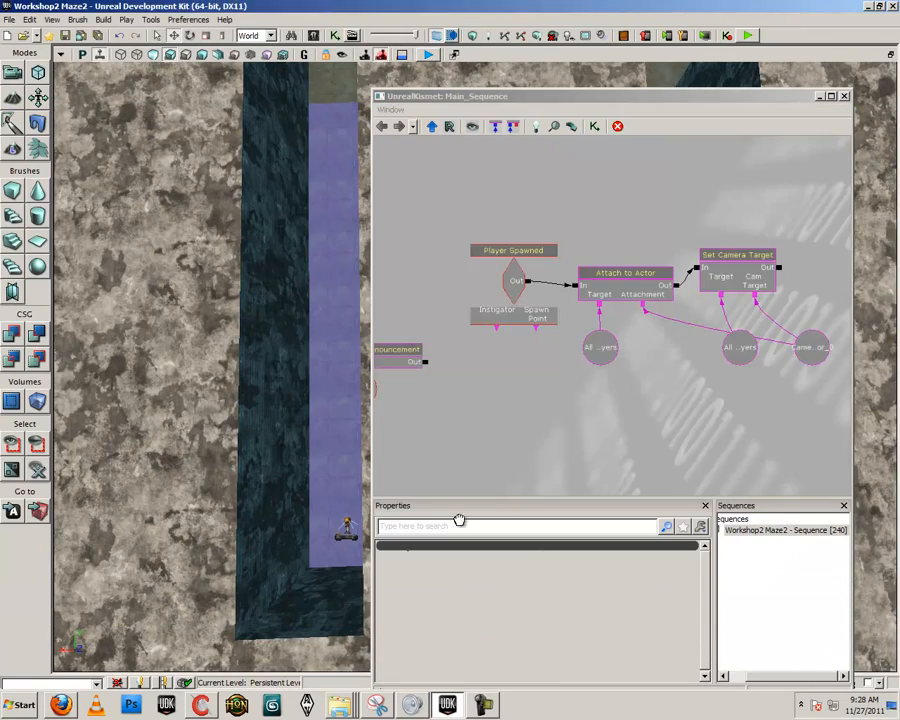
- Check the Max Trigger Count of the three trigger touch events and the object variable on the Trigger_0 row's Destroy action
scroll(617, 375, down, 8)
drag(594, 396, 587, 233)
drag(592, 327, 571, 427)
click(582, 272)
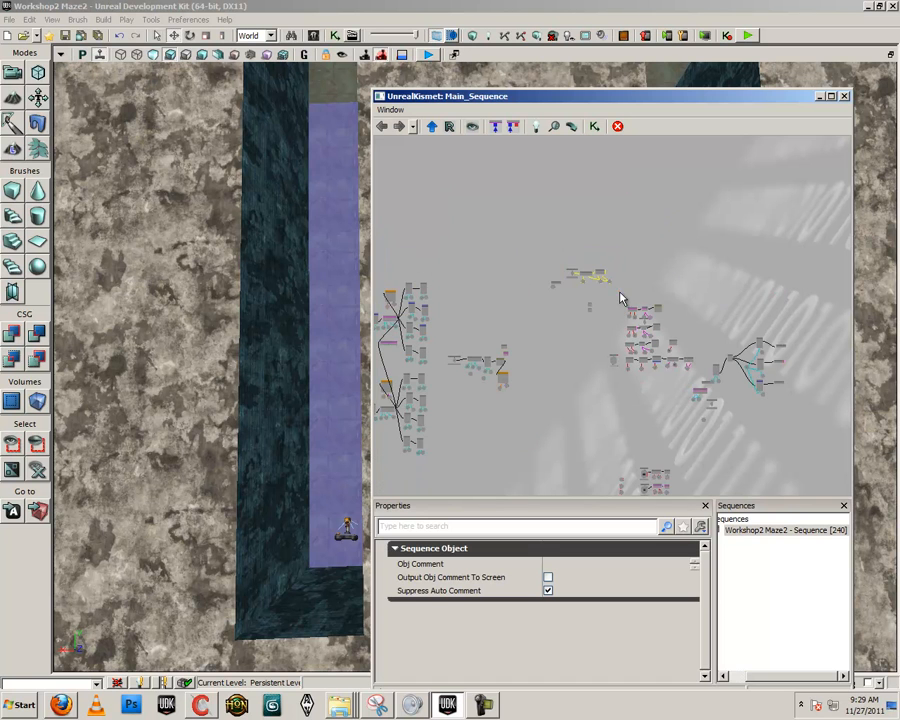
ctrl+drag(610, 391, 549, 327)
scroll(609, 422, up, 6)
drag(632, 361, 452, 318)
click(545, 302)
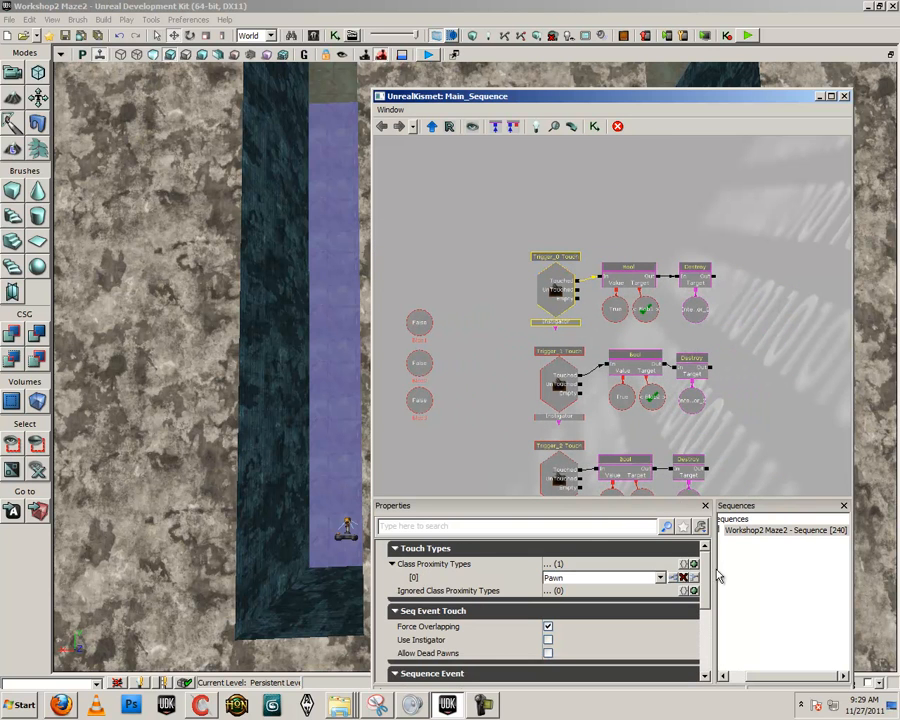
scroll(706, 590, down, 5)
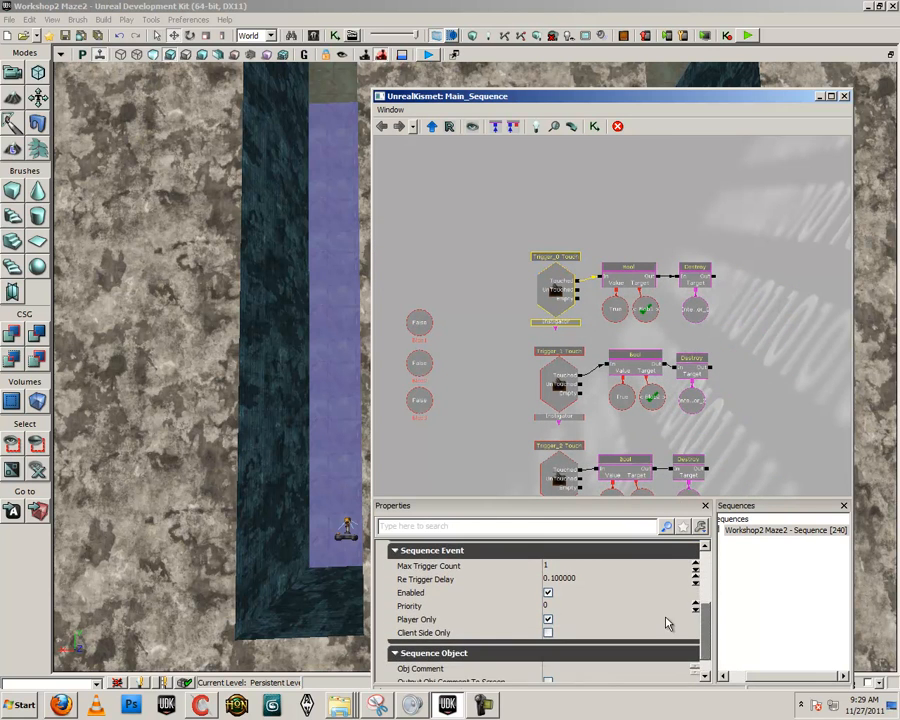
click(560, 568)
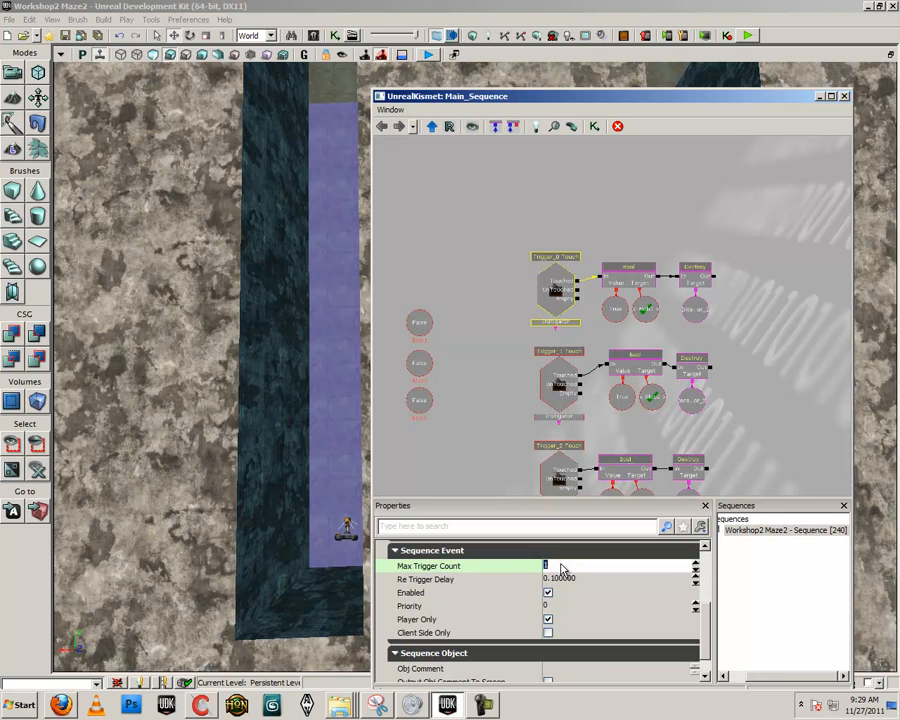
click(549, 397)
scroll(618, 598, down, 5)
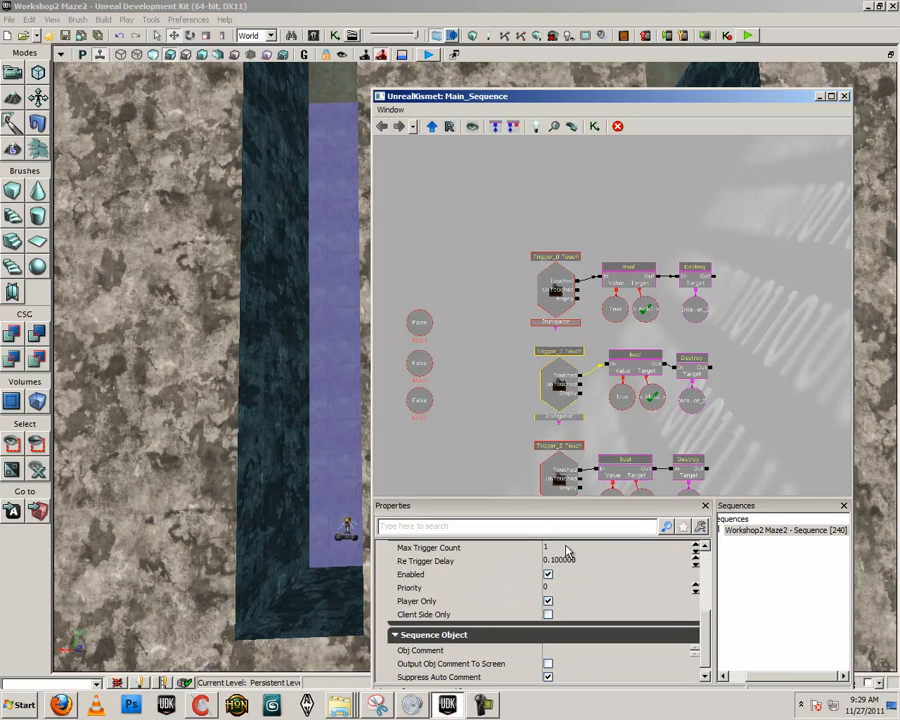
click(558, 468)
drag(707, 594, 703, 657)
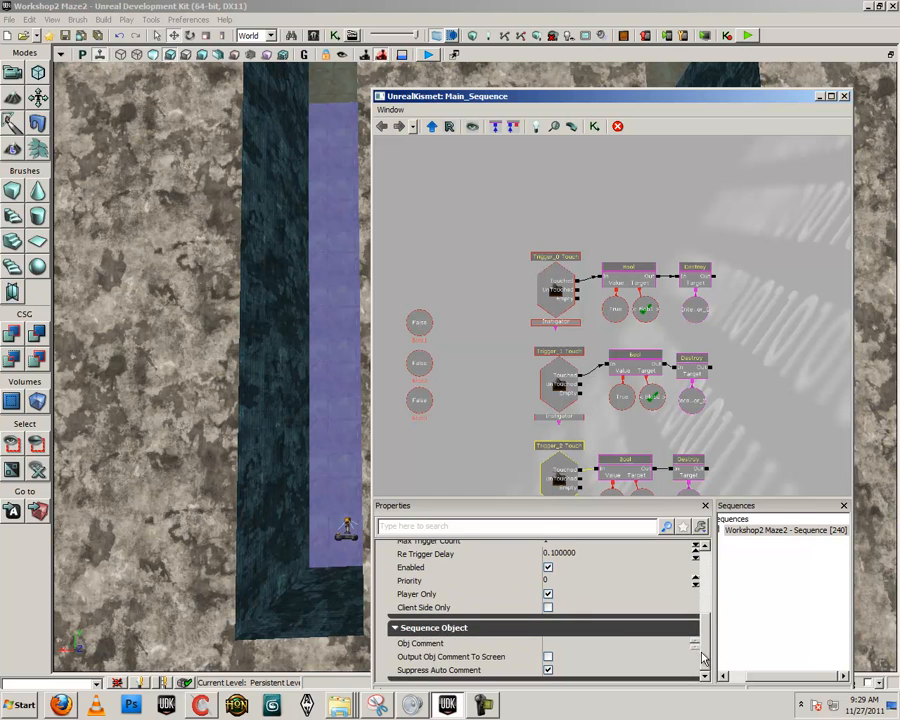
scroll(657, 613, up, 3)
click(558, 597)
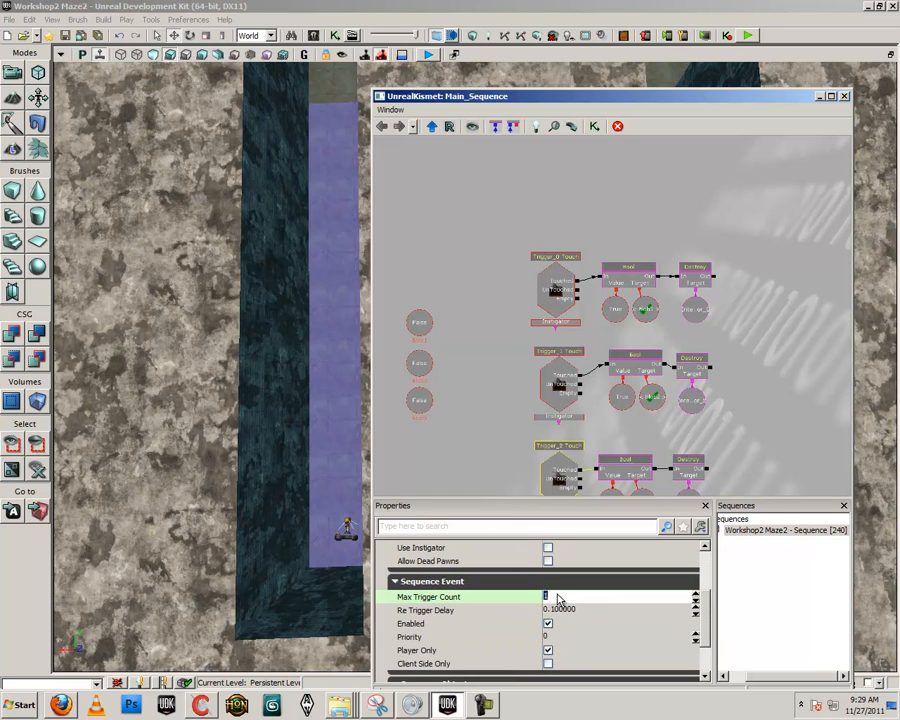
click(669, 452)
drag(669, 452, 646, 404)
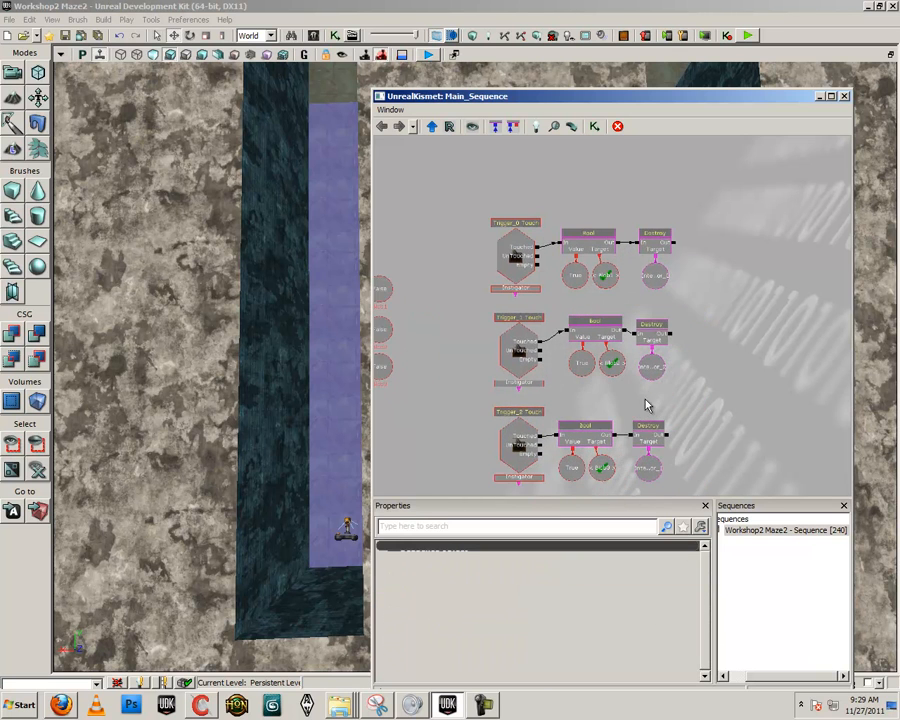
click(652, 288)
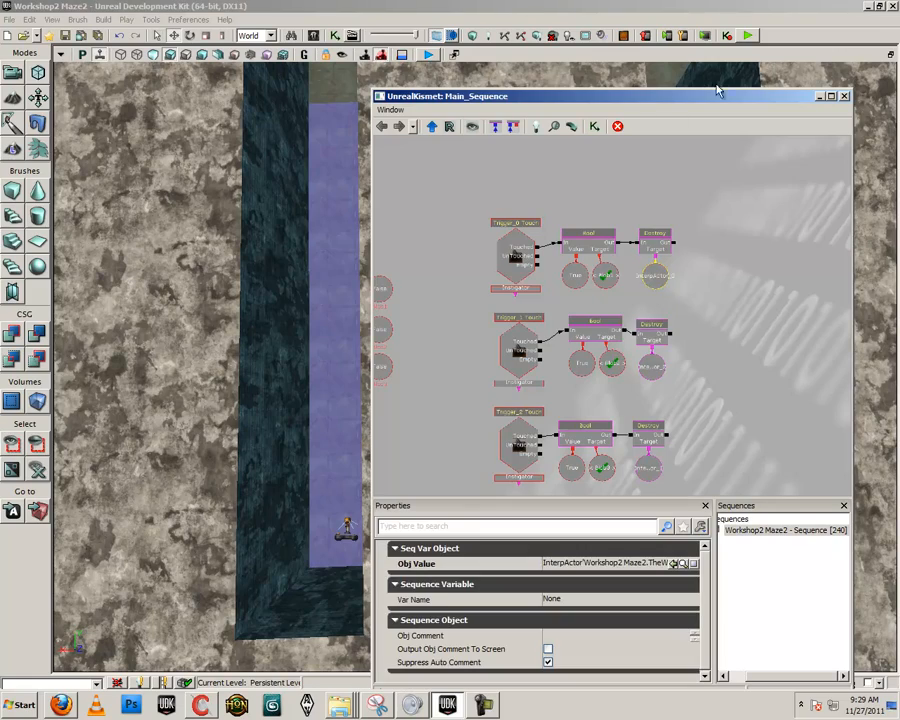
- Playtest the level with the overhead camera and run through the maze passages to test the blob triggers
click(747, 35)
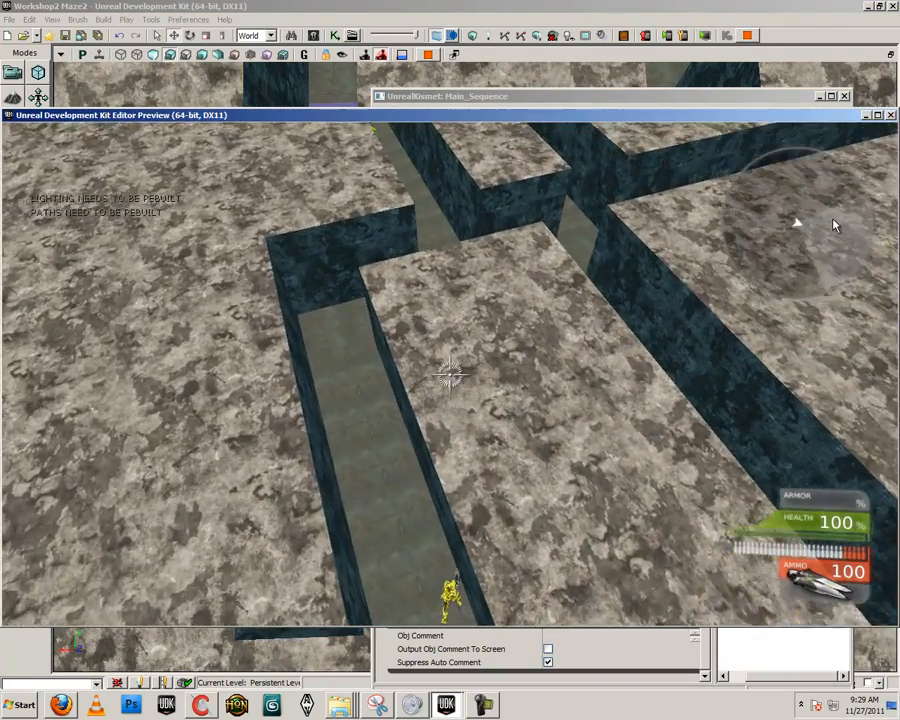
key(w)
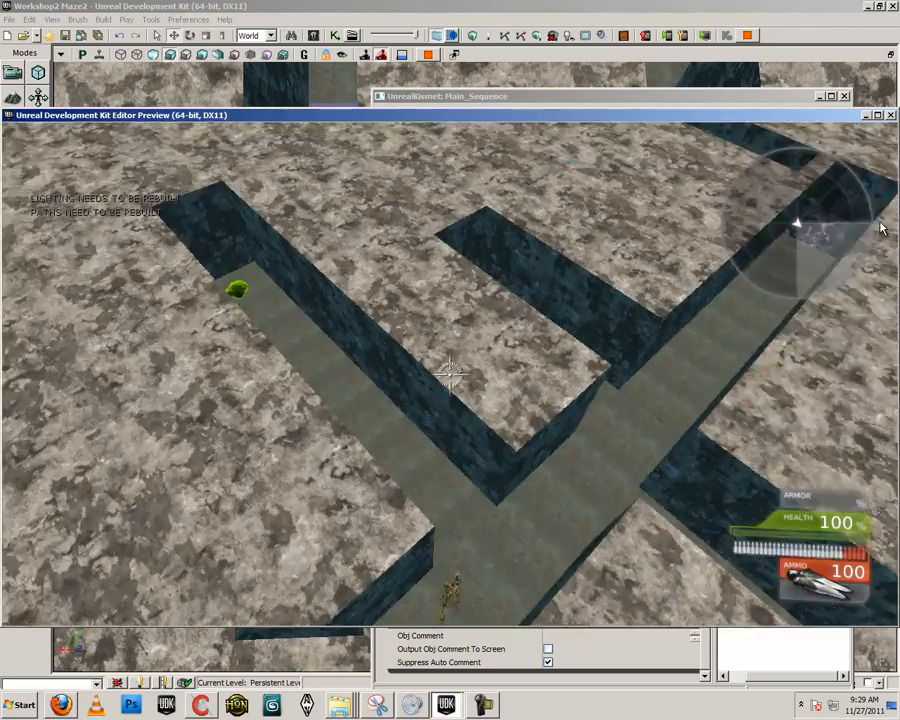
key(w)
key(w)
key(s)
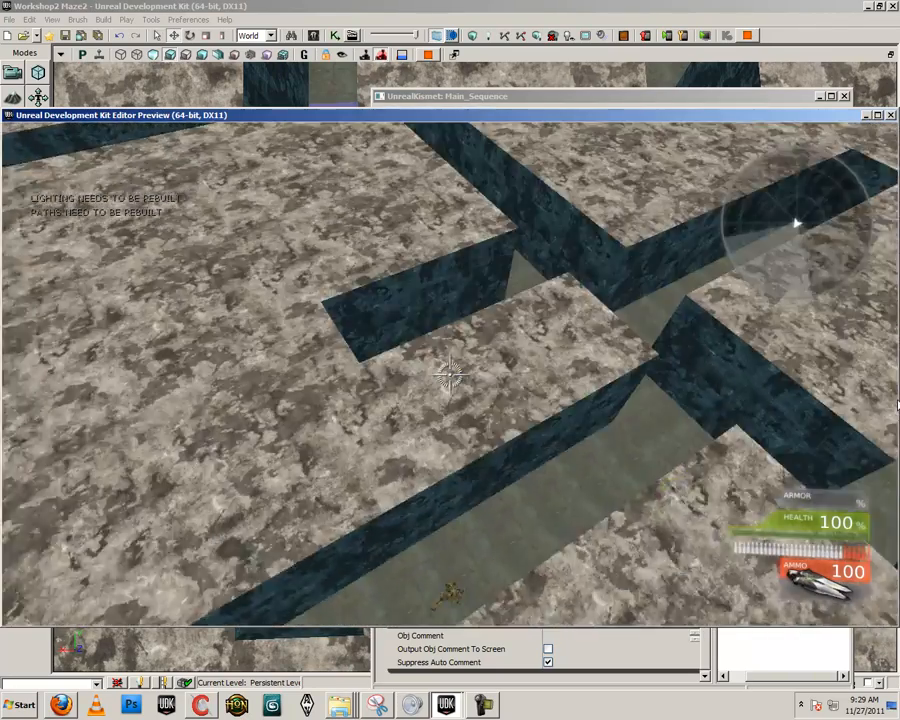
key(w)
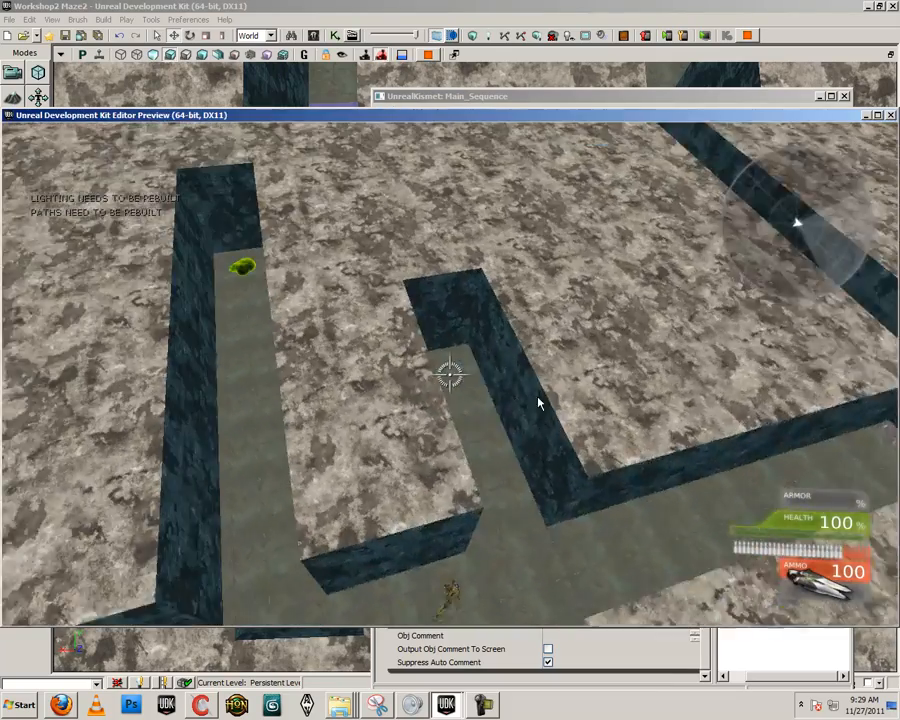
key(w)
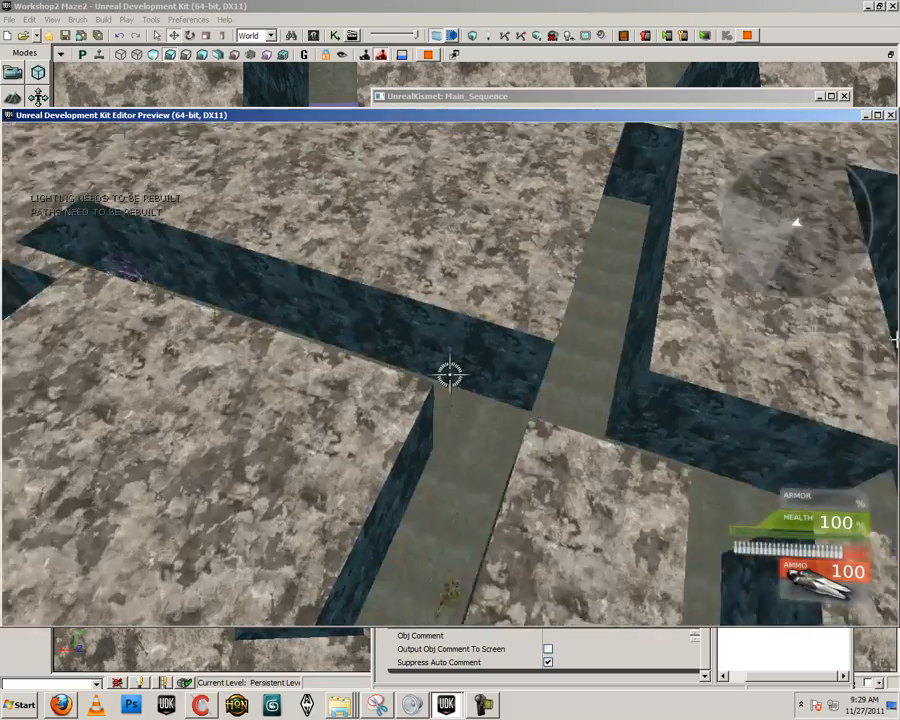
key(w)
key(Escape)
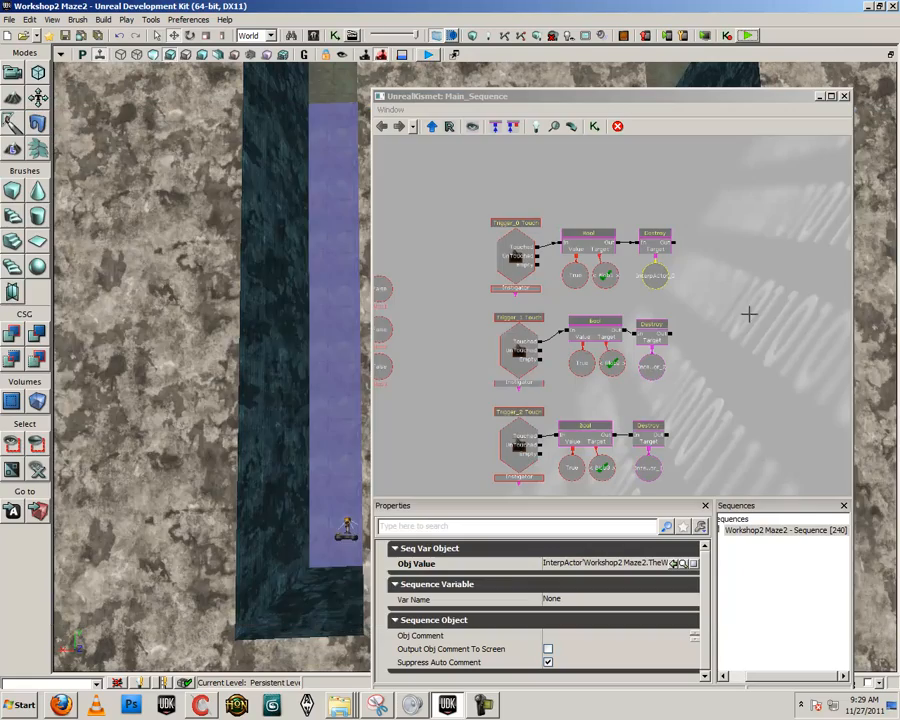
- Locate the triggers behind the Trigger_1, Trigger_2 and Trigger_0 touch events in the maze to check their placement
mouse_move(319, 427)
right_down()
mouse_move(478, 254)
mouse_move(404, 232)
mouse_move(295, 119)
mouse_move(339, 139)
mouse_move(336, 433)
right_up()
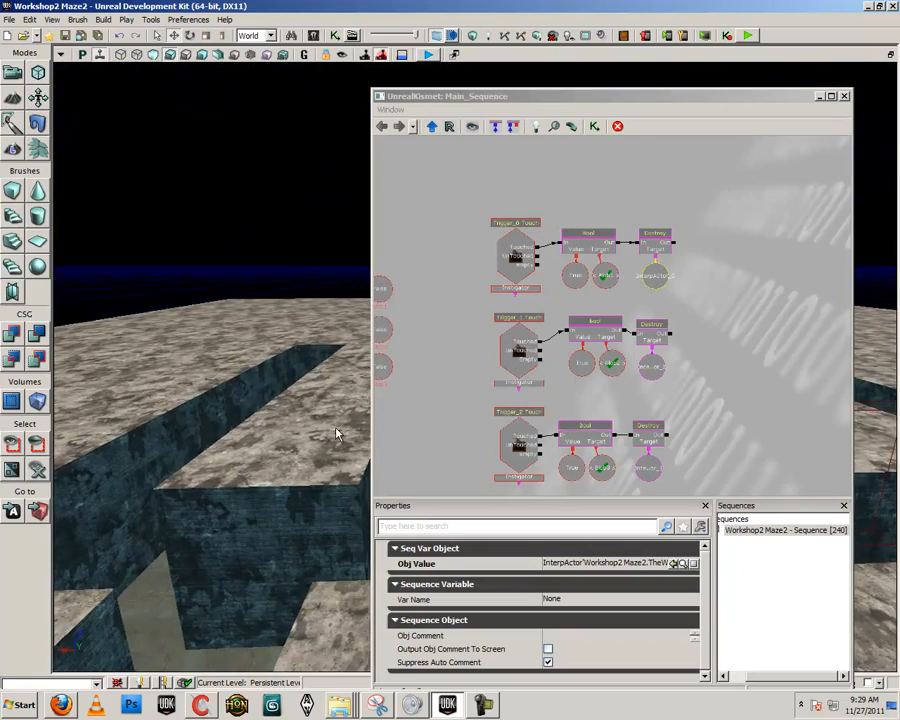
click(519, 378)
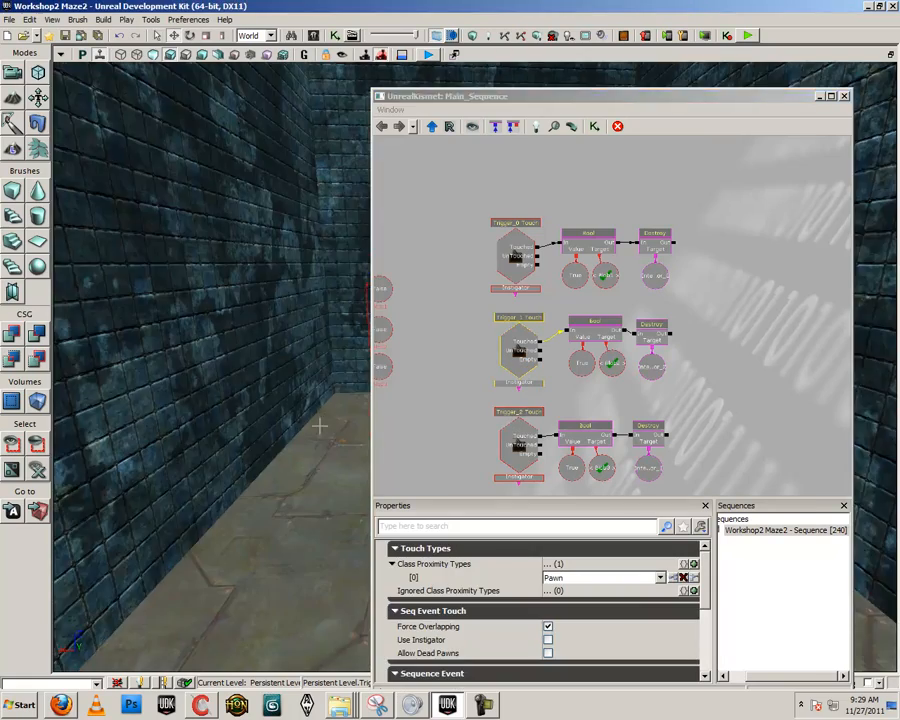
click(515, 443)
right_drag(317, 442, 587, 497)
right_drag(679, 473, 455, 495)
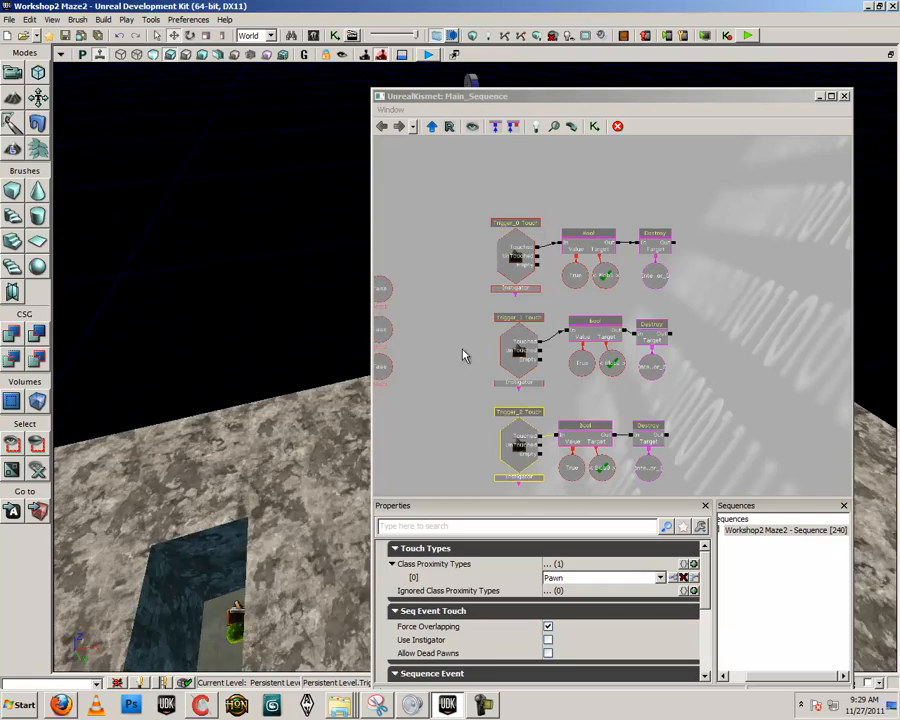
double_click(516, 258)
scroll(250, 412, down, 10)
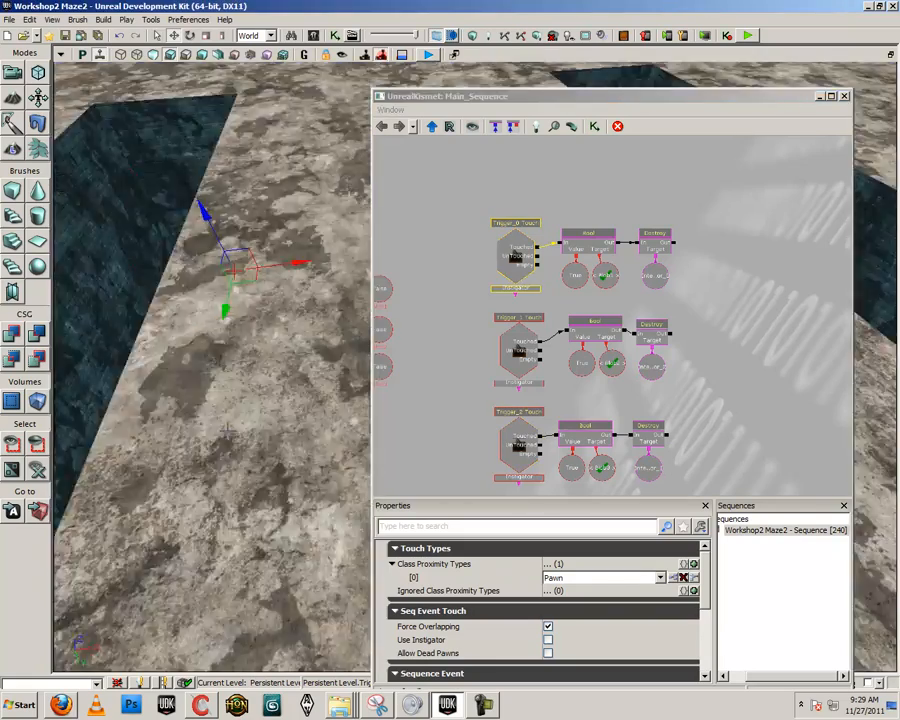
- Delete the Trigger_0, Trigger_1 and Trigger_2 touch events from the sequence
right_drag(209, 434, 284, 299)
ctrl+alt+drag(446, 205, 543, 460)
key(Delete)
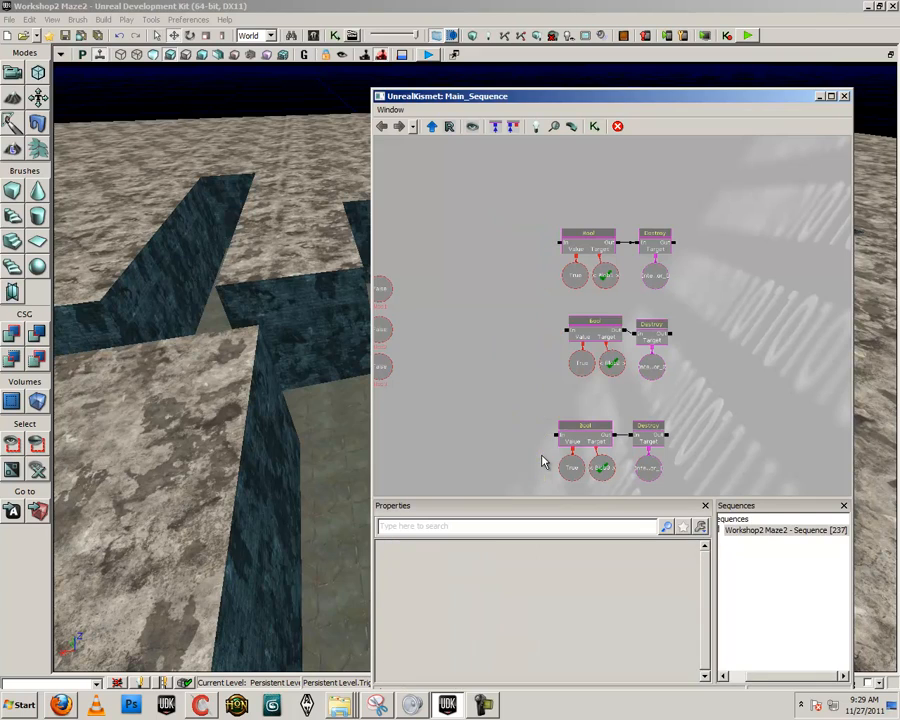
- Select Trigger_1 around its blob in the maze and add a new Touch event for it beside the Blob1 Set Bool action
right_drag(313, 254, 205, 403)
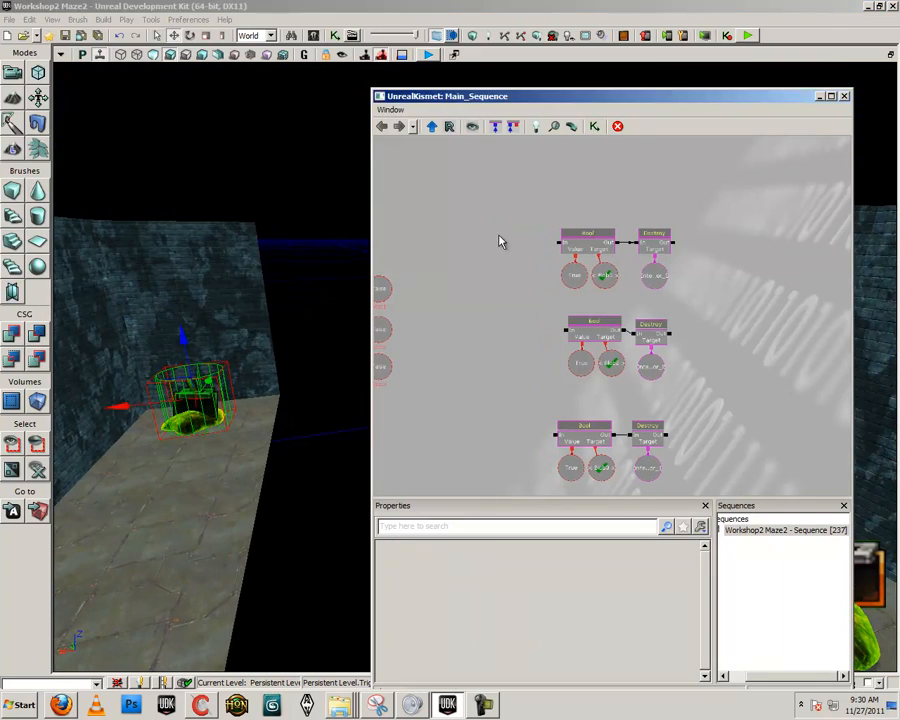
right_click(501, 221)
mouse_move(553, 340)
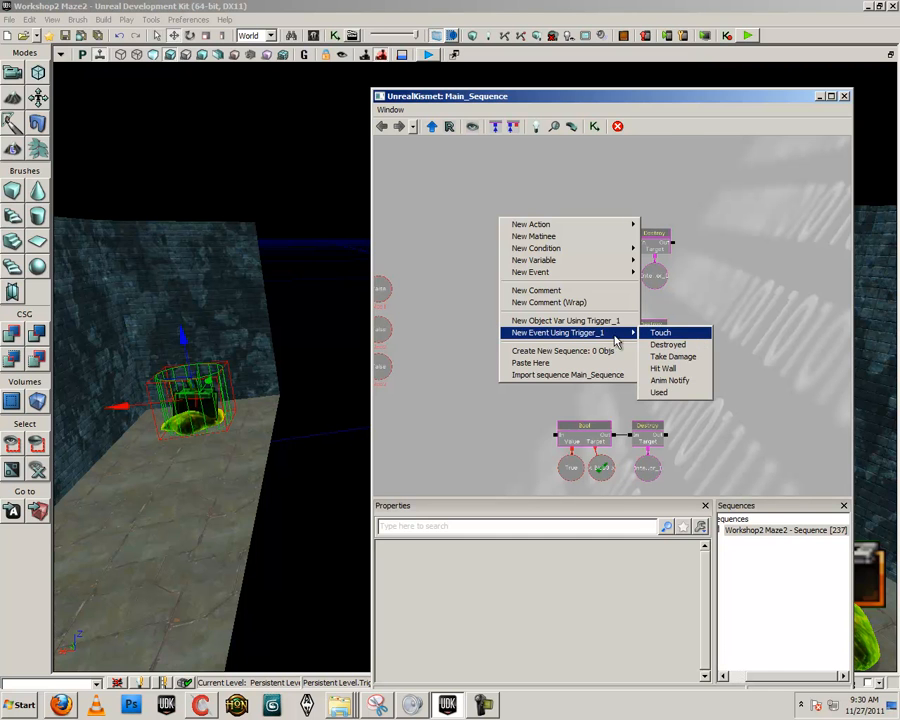
click(660, 332)
click(546, 266)
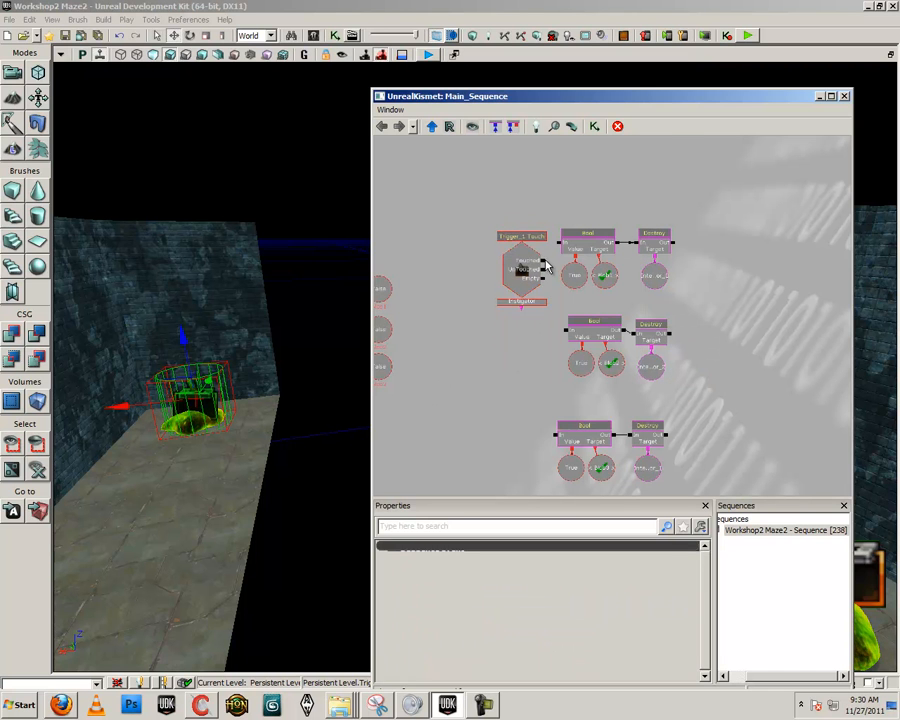
- Add a Touch event for the Trigger_2 actor and wire its Touched output to the Blob2 Bool action
right_drag(310, 405, 340, 400)
right_click(476, 326)
mouse_move(560, 434)
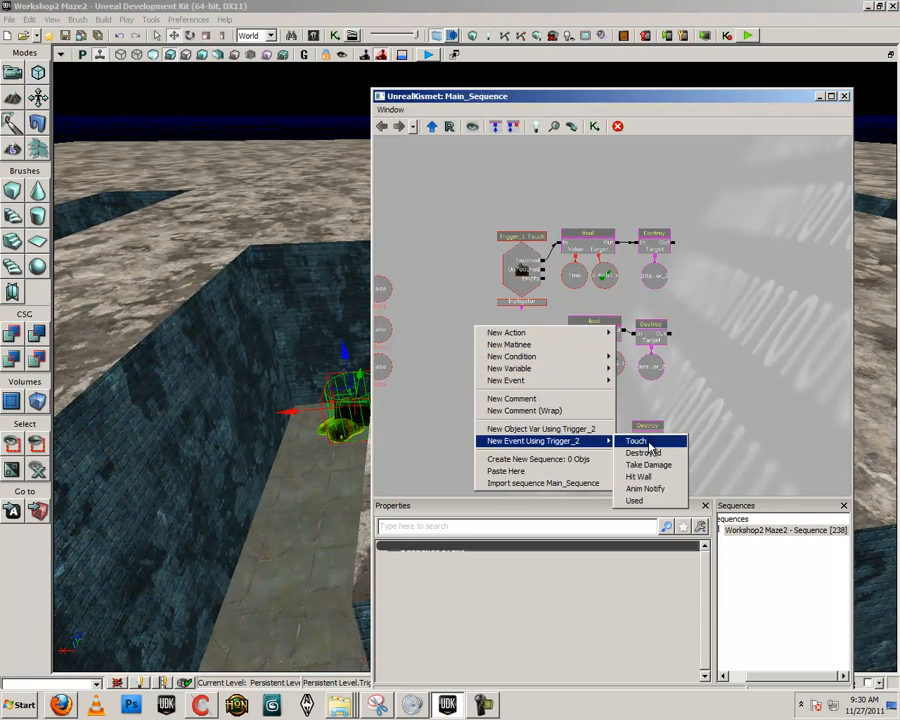
click(654, 437)
drag(521, 378, 567, 330)
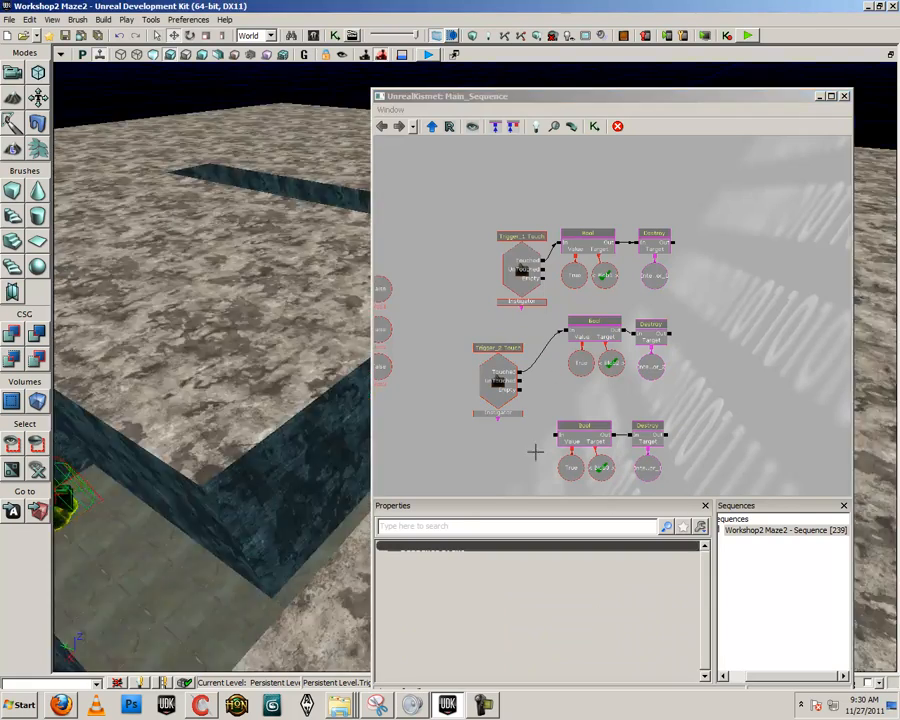
- Add a Touch event for Trigger_0 wired to the Blob3 Bool action, and position the Trigger_0 and Trigger_2 events beside their Bool actions
right_drag(772, 522, 328, 498)
right_click(470, 422)
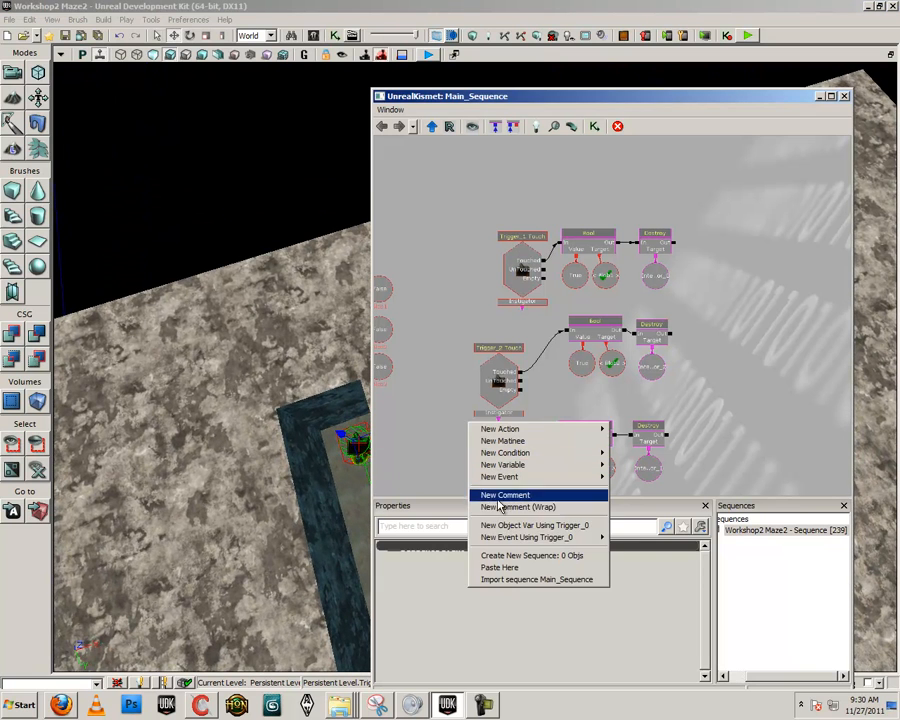
mouse_move(560, 537)
click(630, 538)
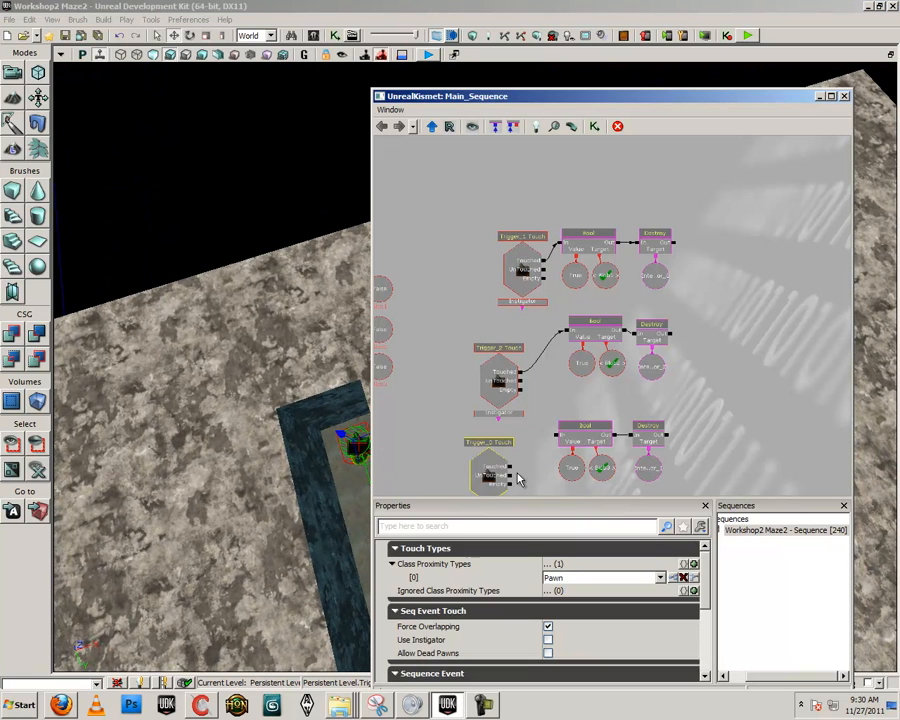
click(515, 472)
ctrl+drag(483, 456, 506, 440)
ctrl+drag(492, 371, 509, 347)
- Set Max Trigger Count to 0 for all three trigger touch events together
ctrl+click(518, 301)
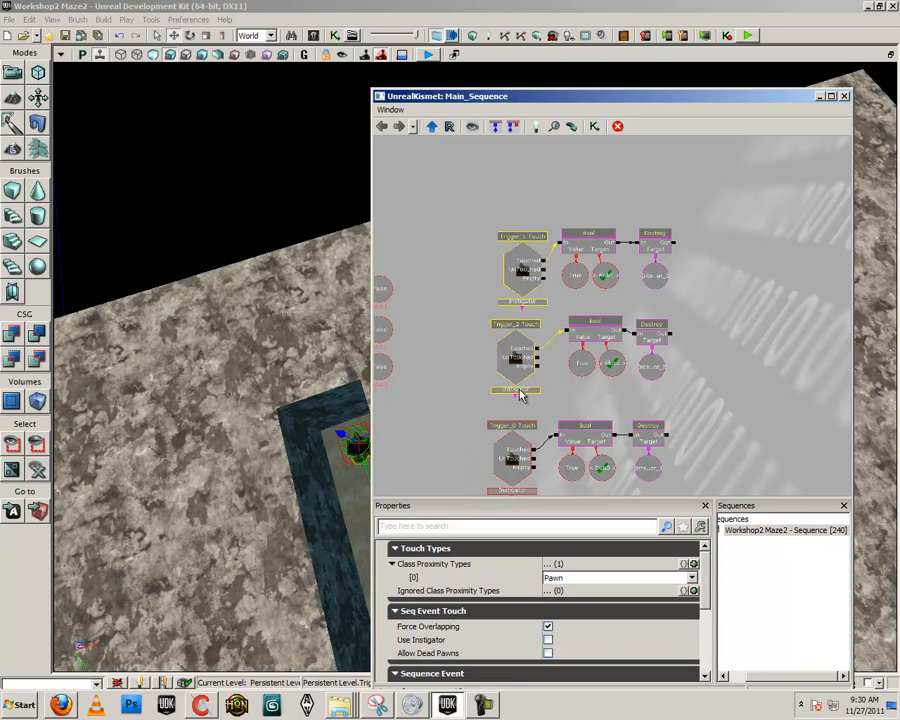
scroll(705, 549, down, 3)
click(567, 574)
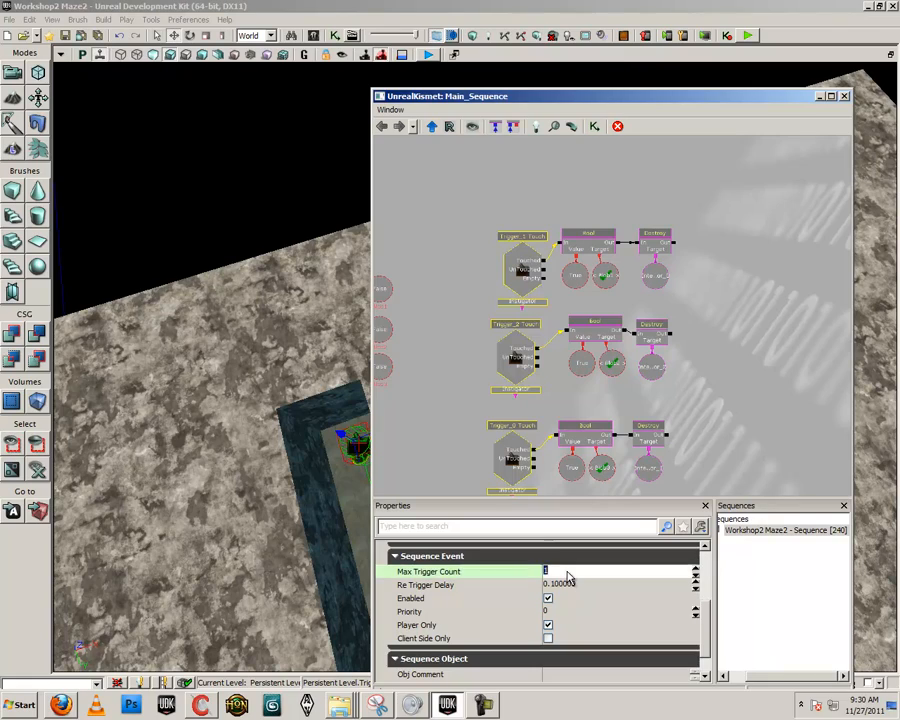
- Playtest the level and run the character through the maze passages into the blobs to test the rebuilt triggers
click(749, 37)
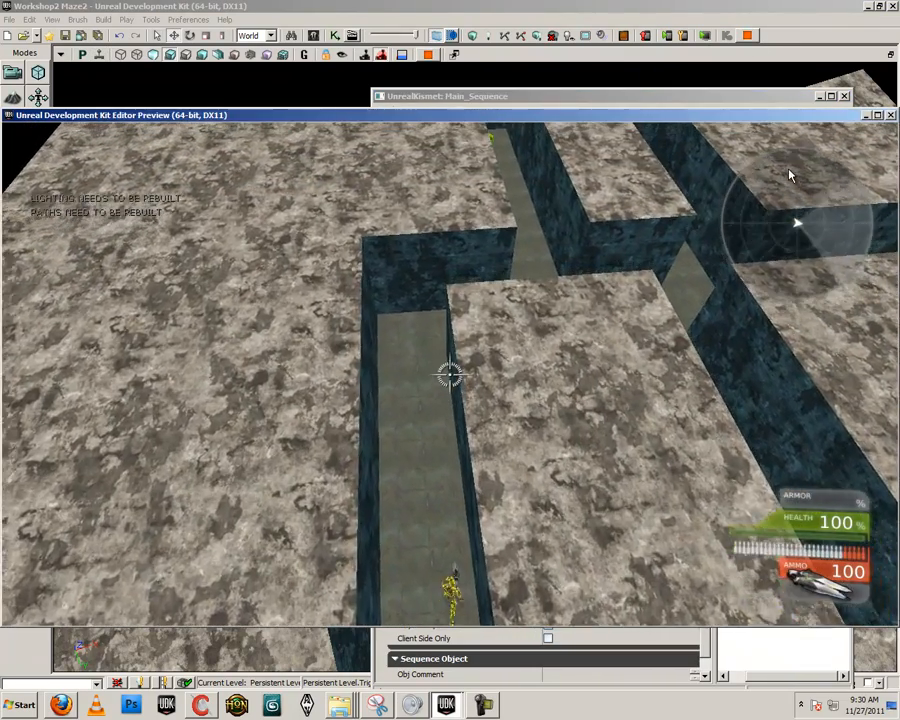
key(w)
key(d)
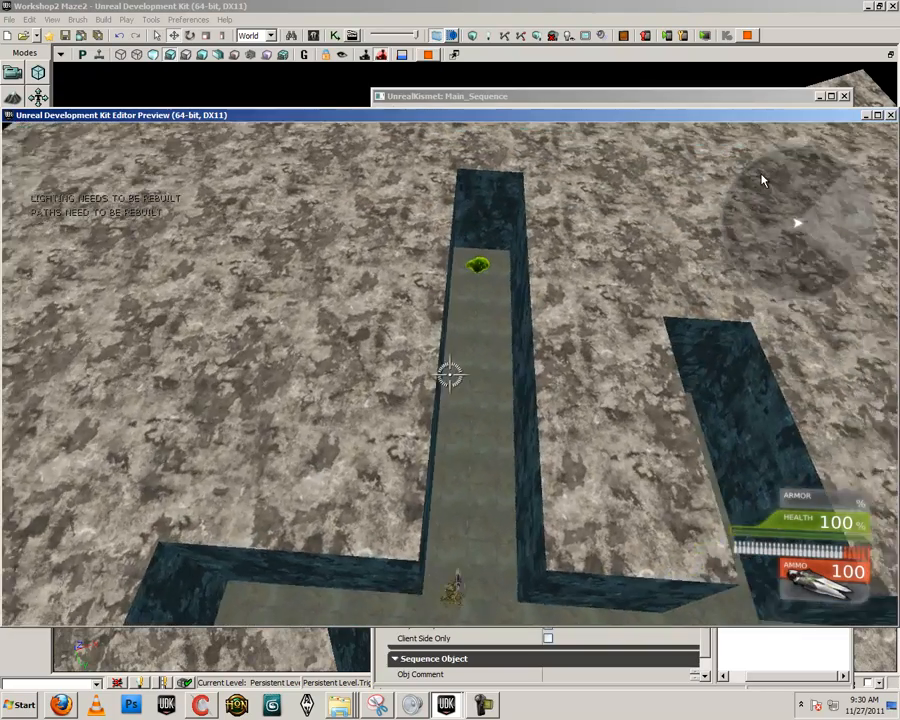
key(w)
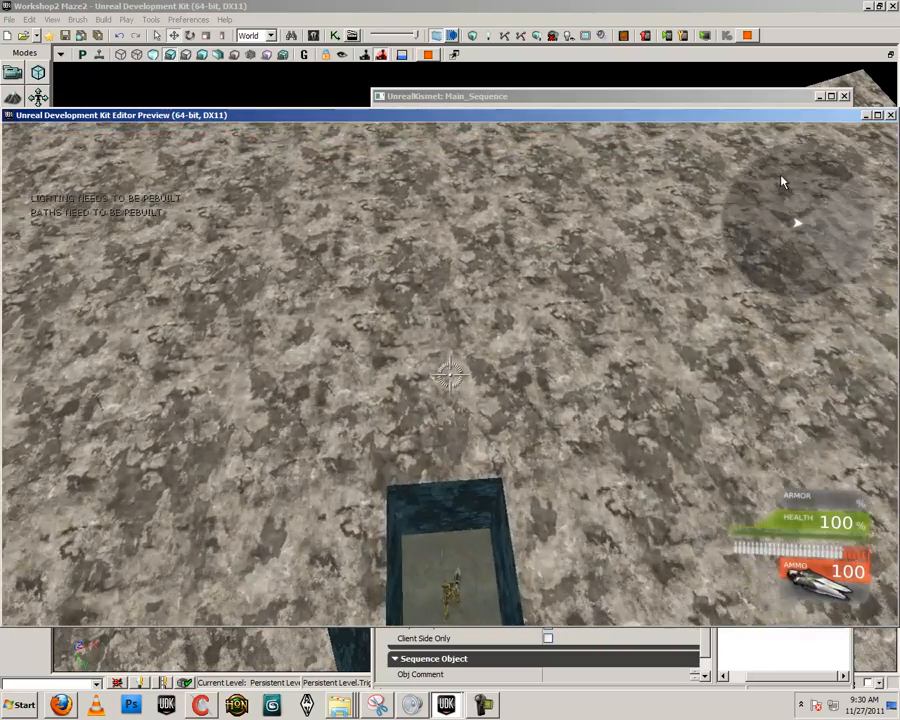
key(w)
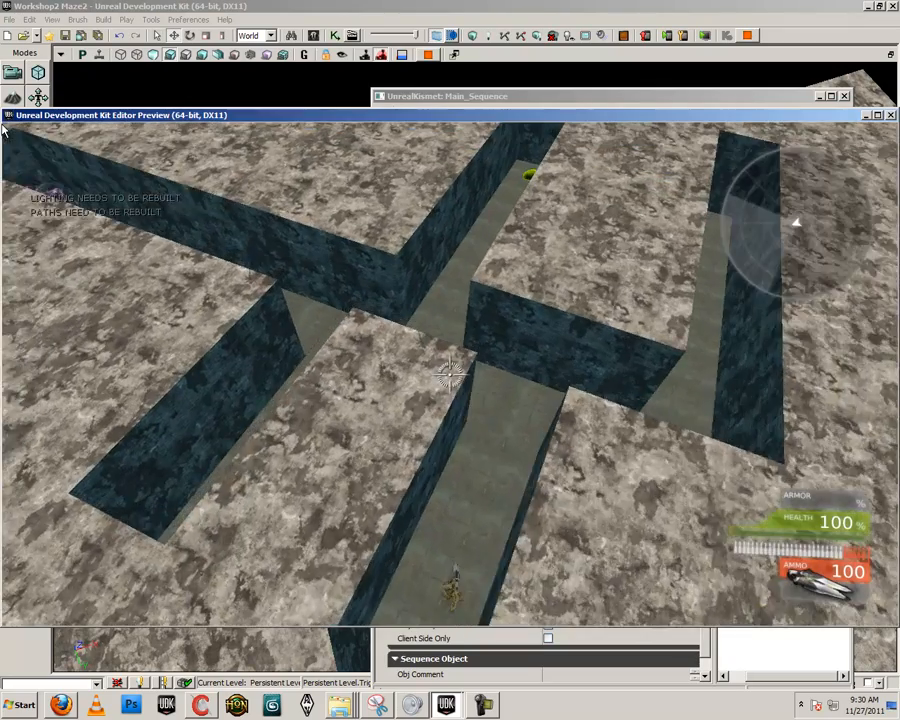
key(w)
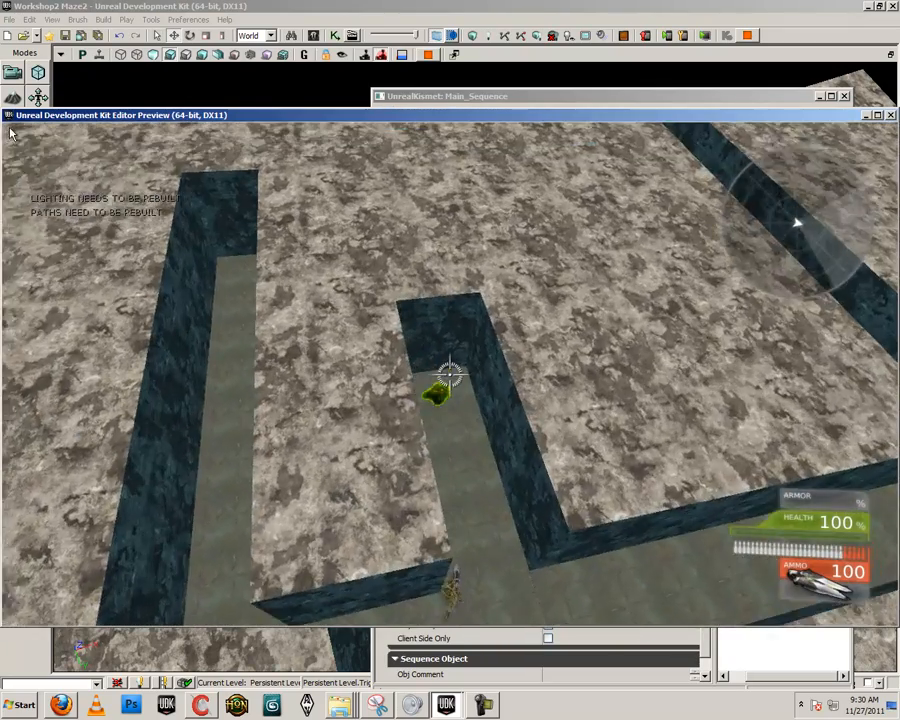
key(w)
key(Escape)
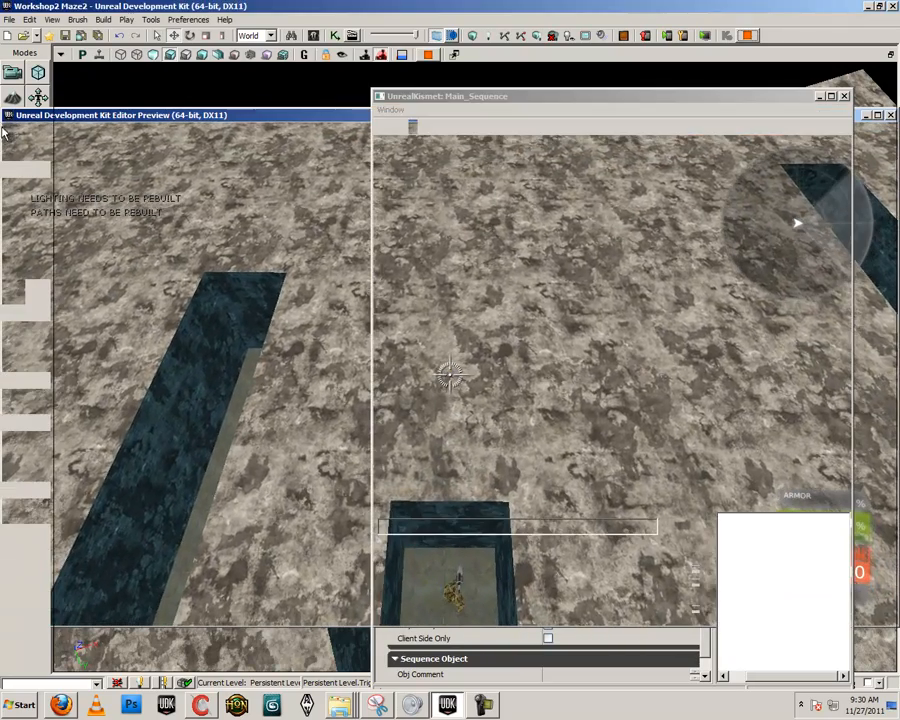
- Move the three touch events up together so their Touched outputs line up with the Bool inputs
drag(523, 388, 506, 333)
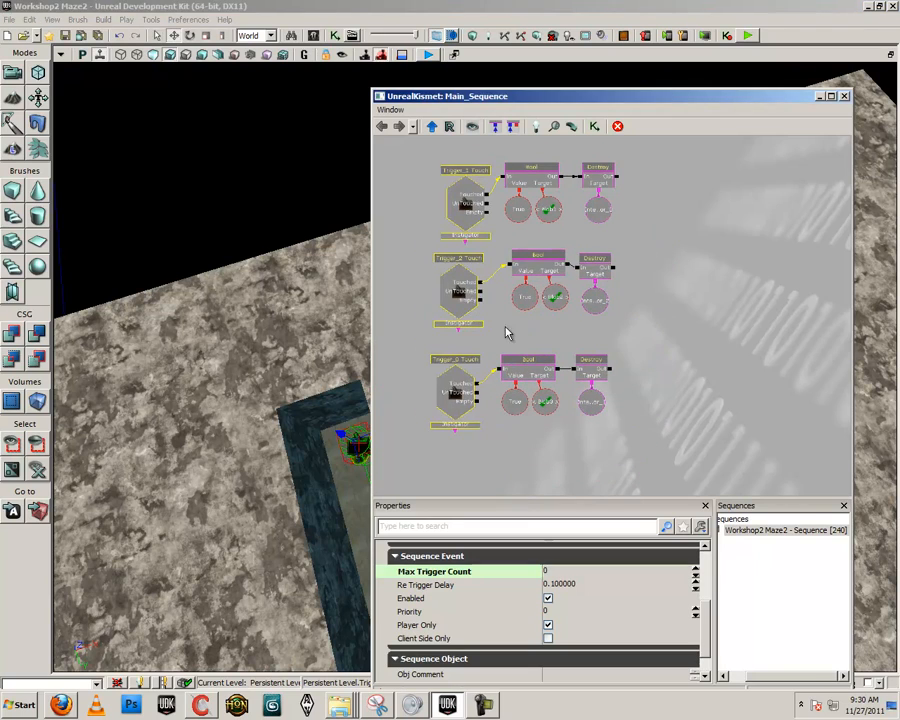
mouse_move(475, 452)
ctrl+mouse_down()
mouse_move(426, 224)
mouse_move(466, 430)
ctrl+mouse_up()
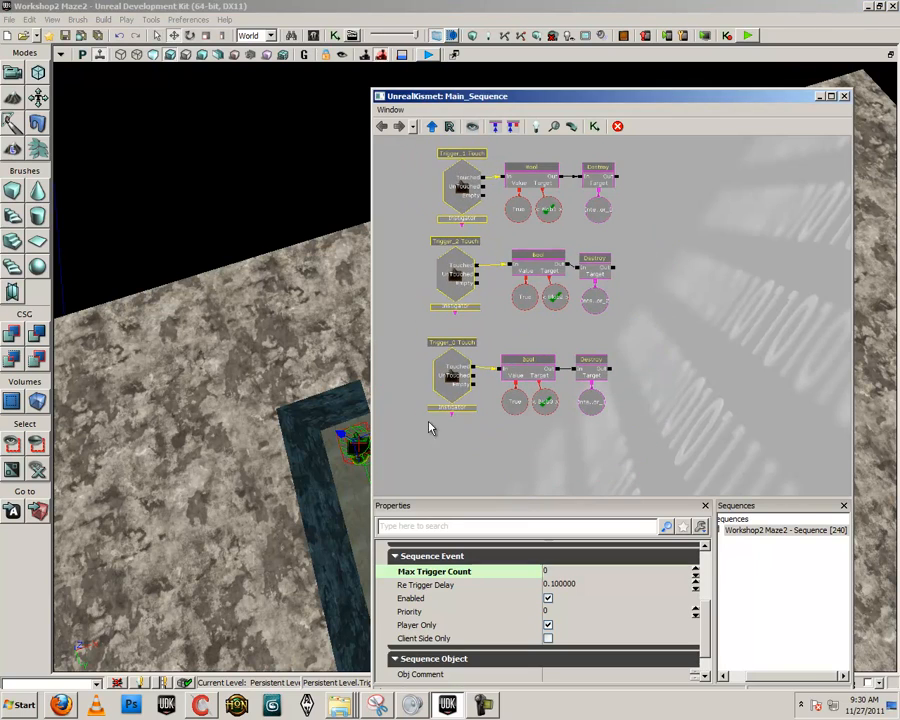
- Add a Trigger actor on the corridor floor by the purple teleport sphere and shift it sideways to centre it on the sphere
right_drag(375, 421, 281, 480)
mouse_move(400, 440)
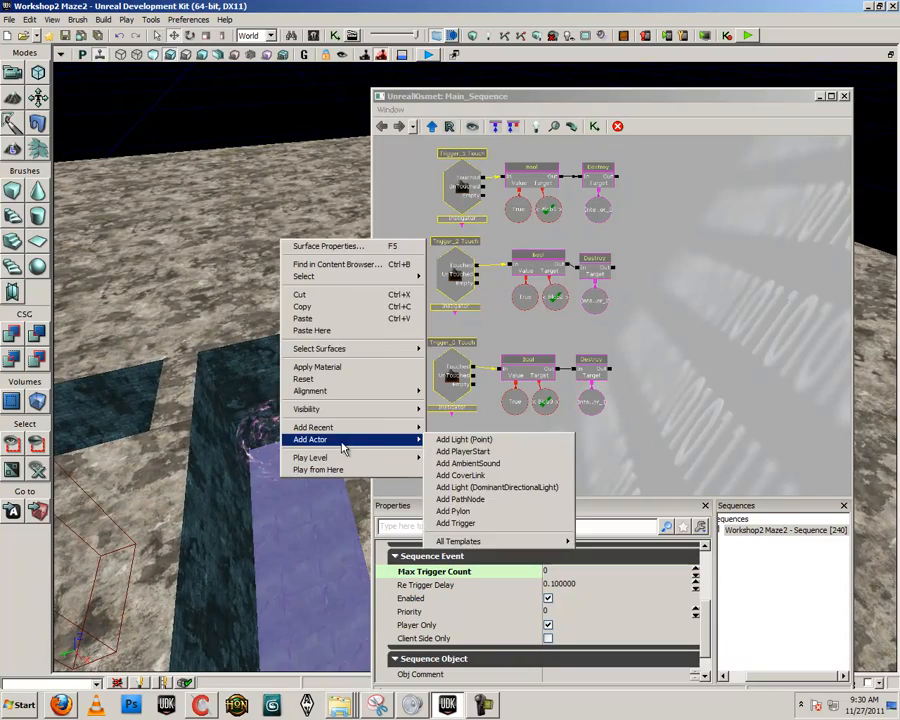
click(456, 523)
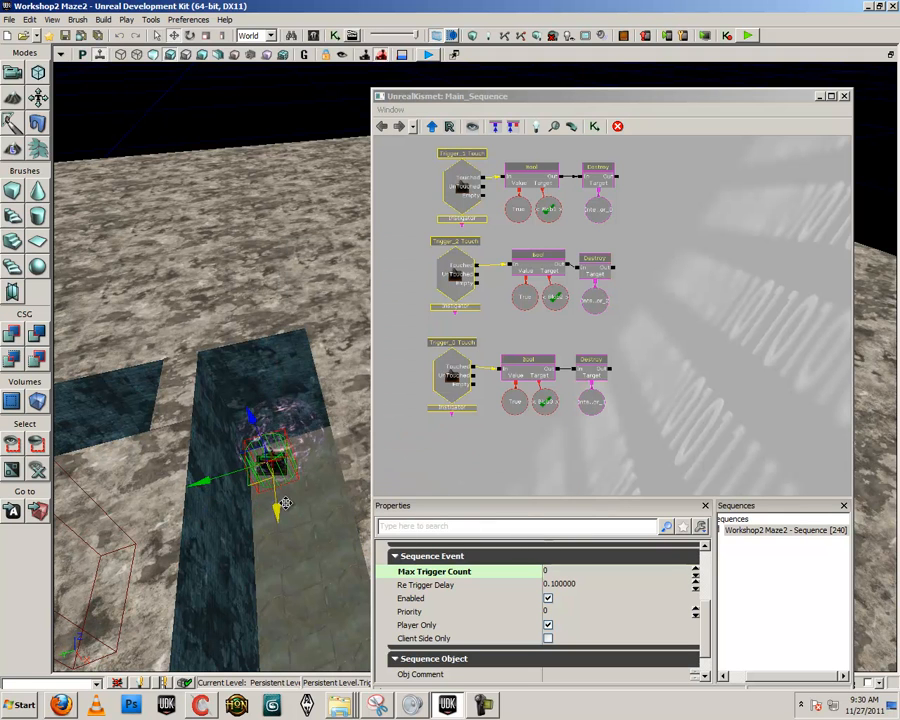
drag(209, 484, 222, 482)
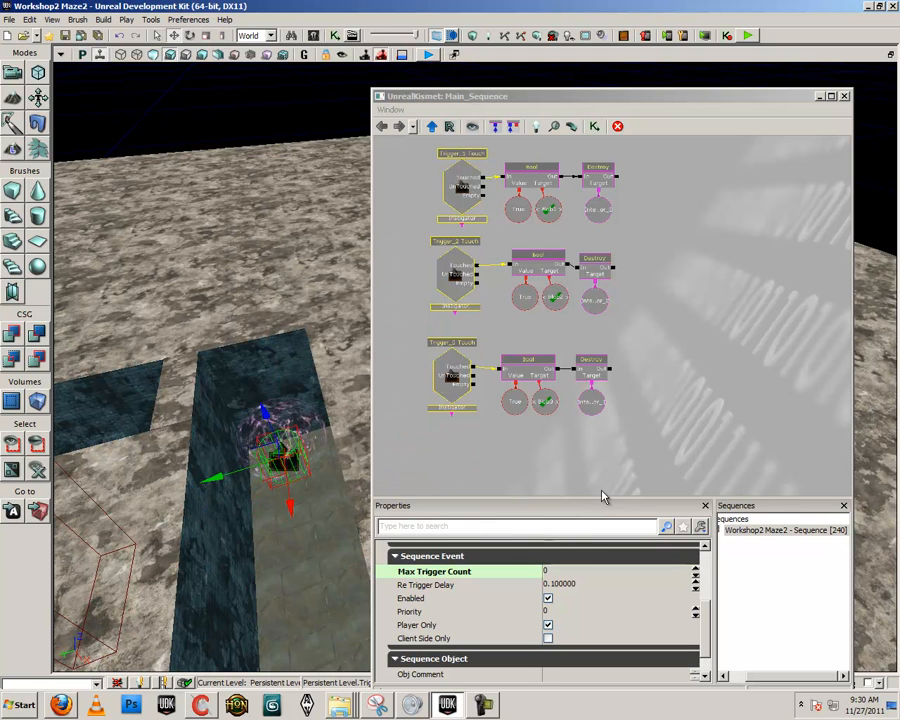
drag(514, 460, 599, 414)
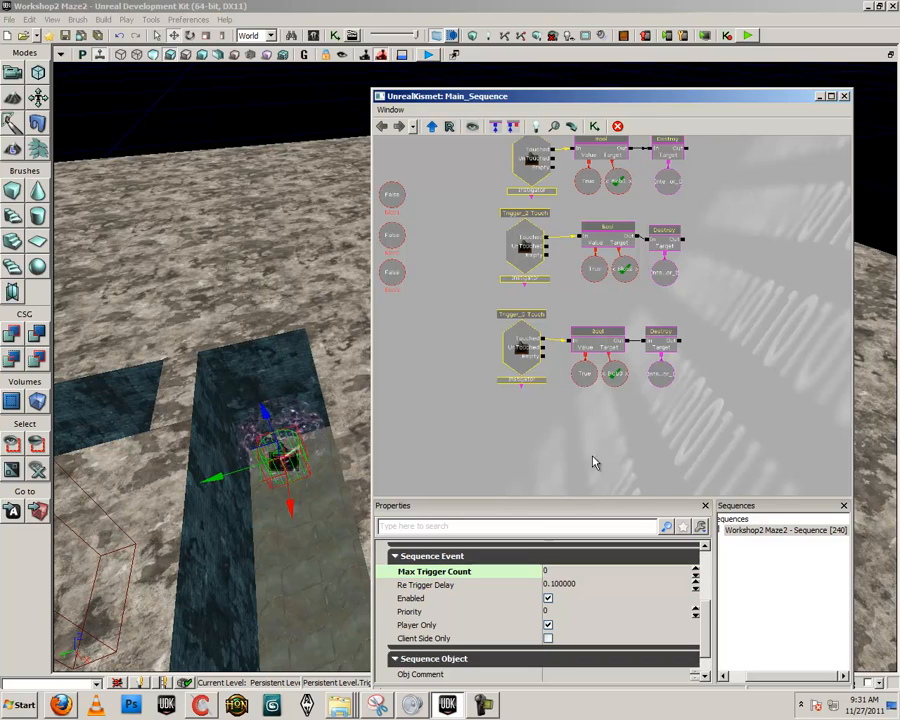
right_drag(251, 440, 181, 518)
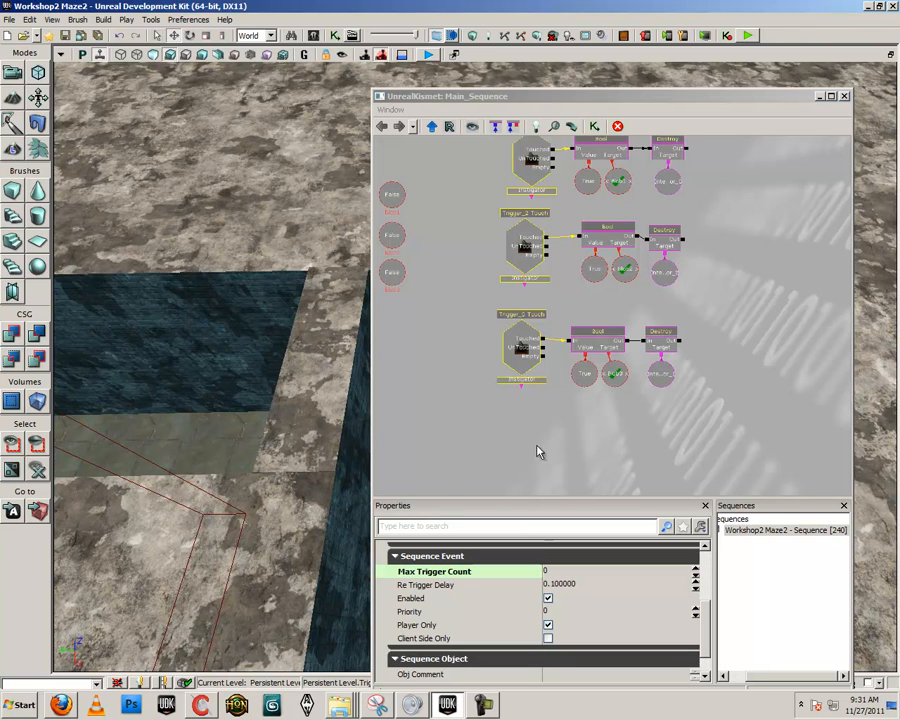
drag(537, 452, 541, 374)
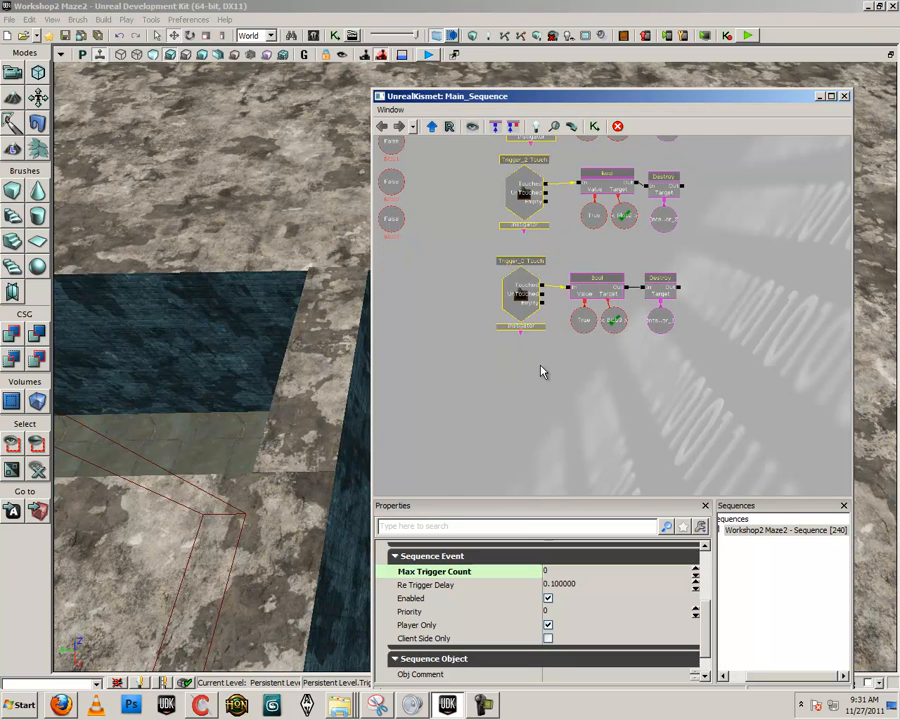